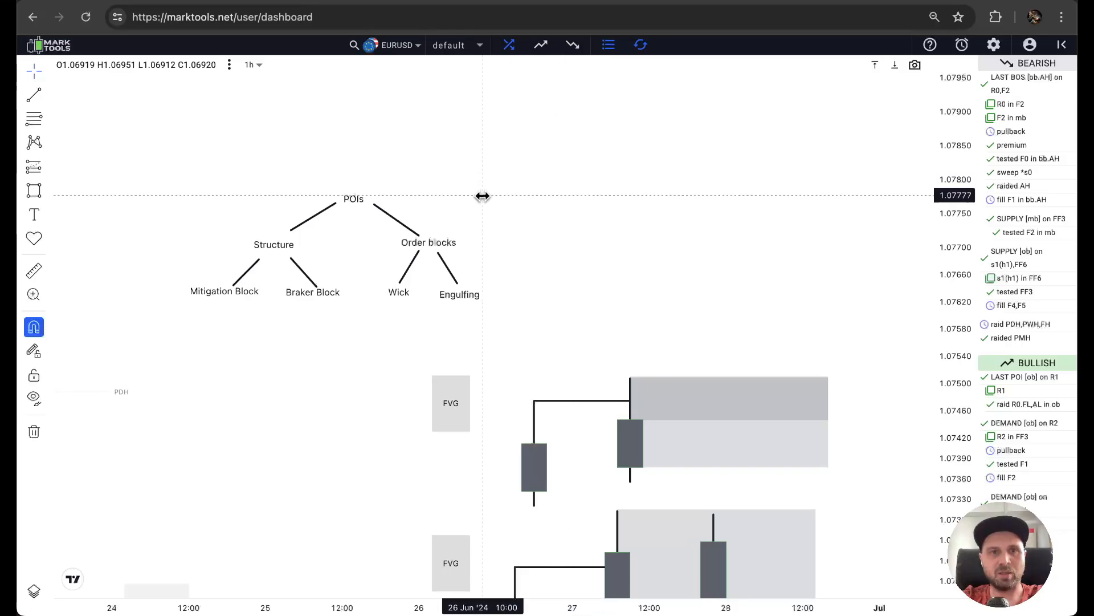
Draw a zigzag path beside the POIs tree, falling from about 1.07877 through lower lows to about 1.07730 and rising back in two legs.
left_click_drag(264, 177, 385, 111)
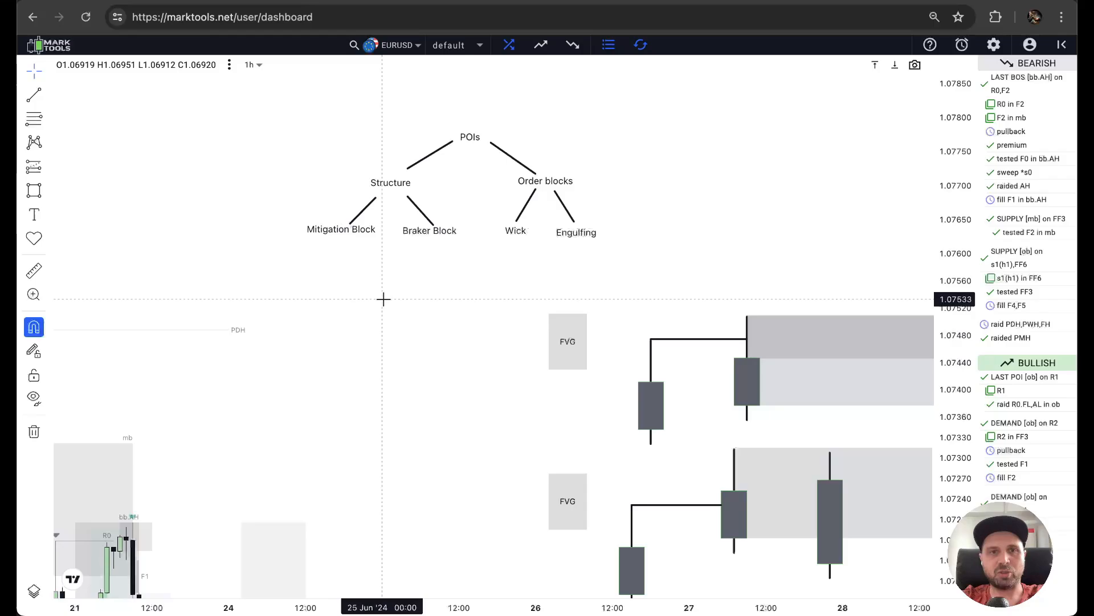
left_click_drag(383, 298, 342, 335)
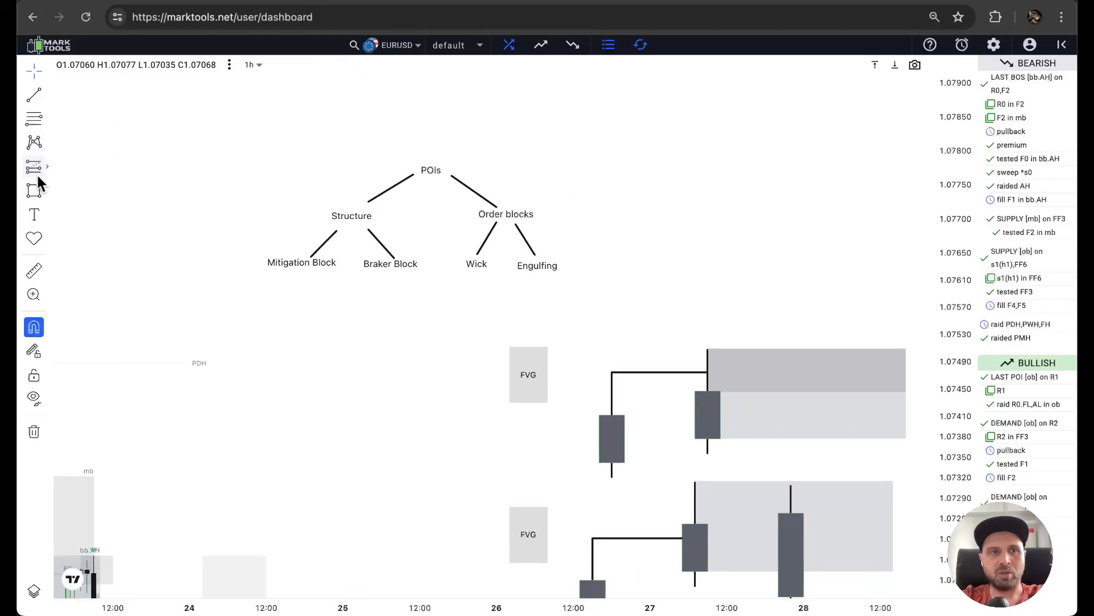
left_click(45, 192)
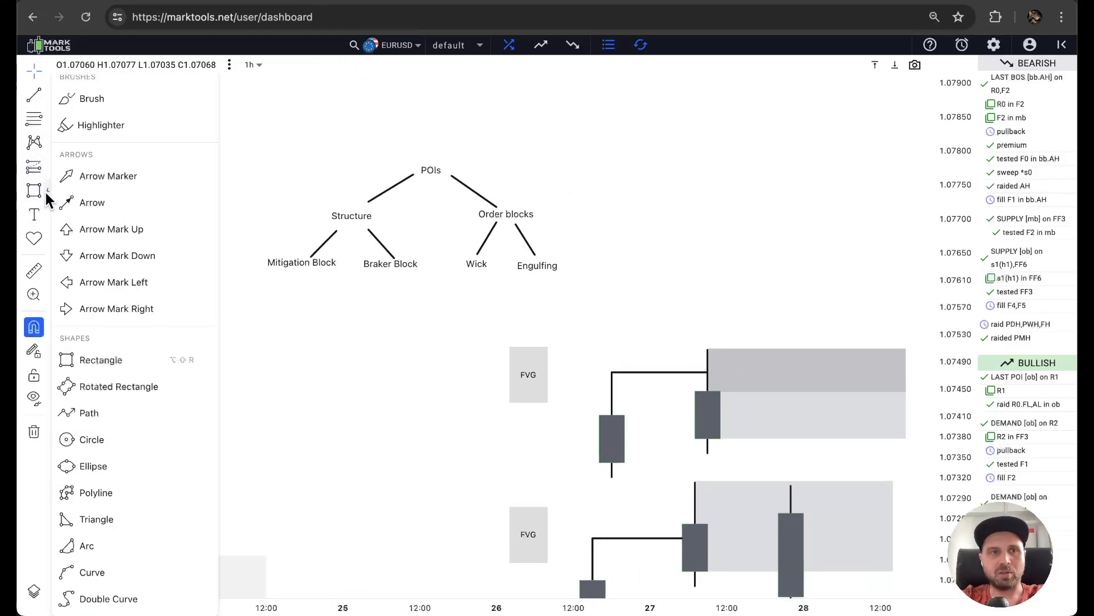
left_click(89, 414)
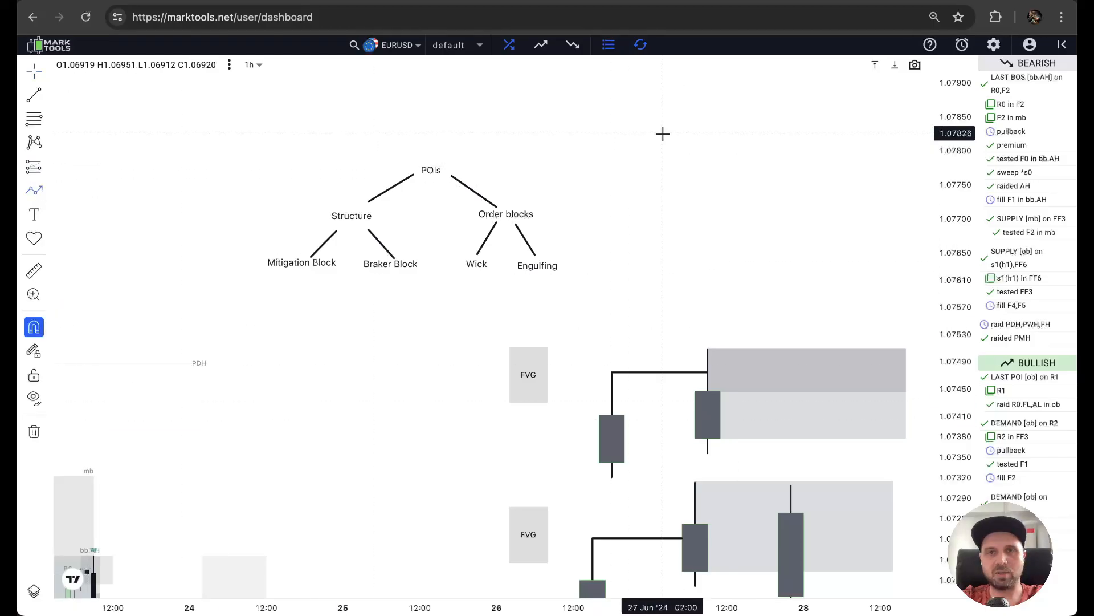
left_click(580, 99)
left_click(605, 151)
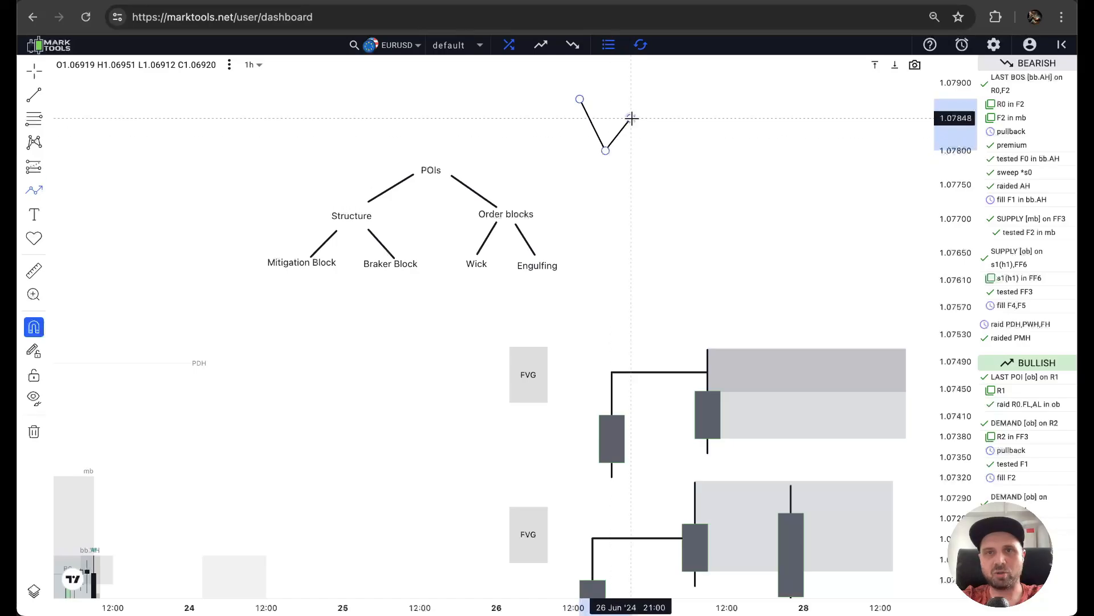
left_click(631, 118)
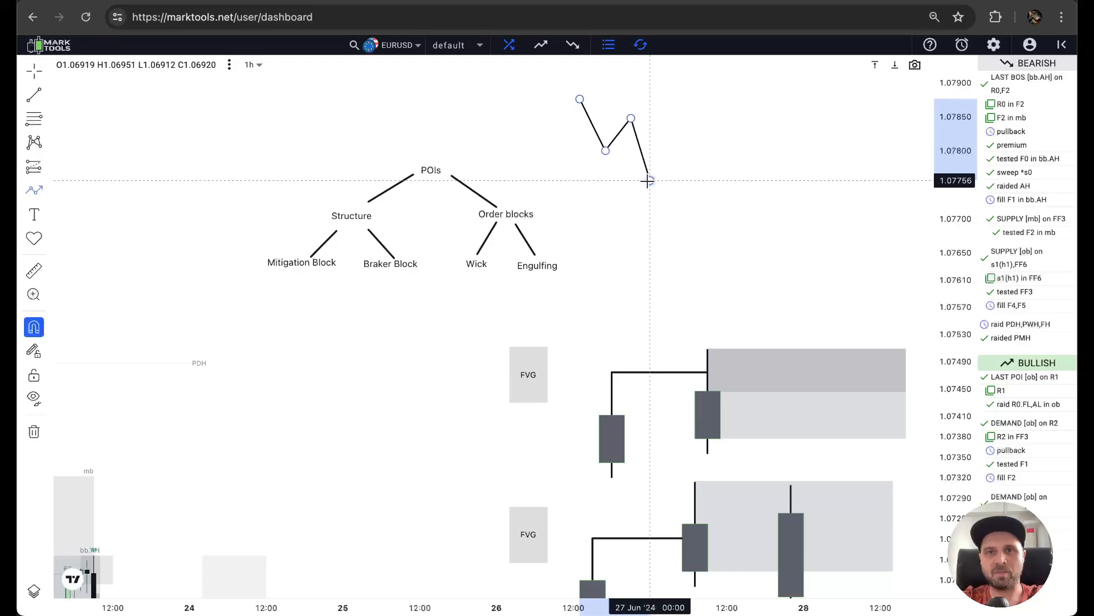
left_click(649, 180)
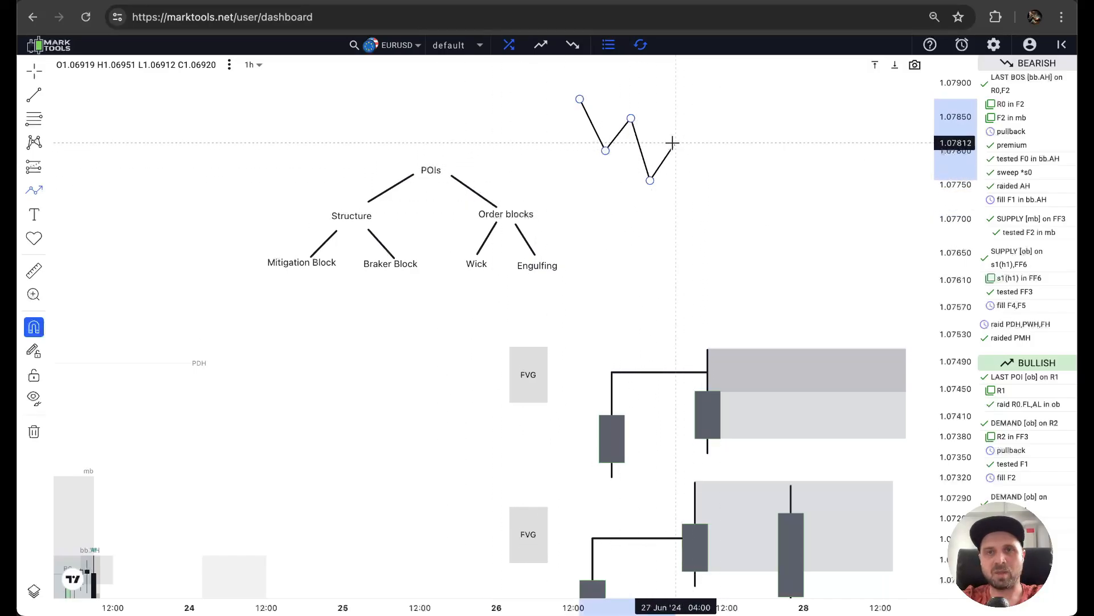
left_click(695, 198)
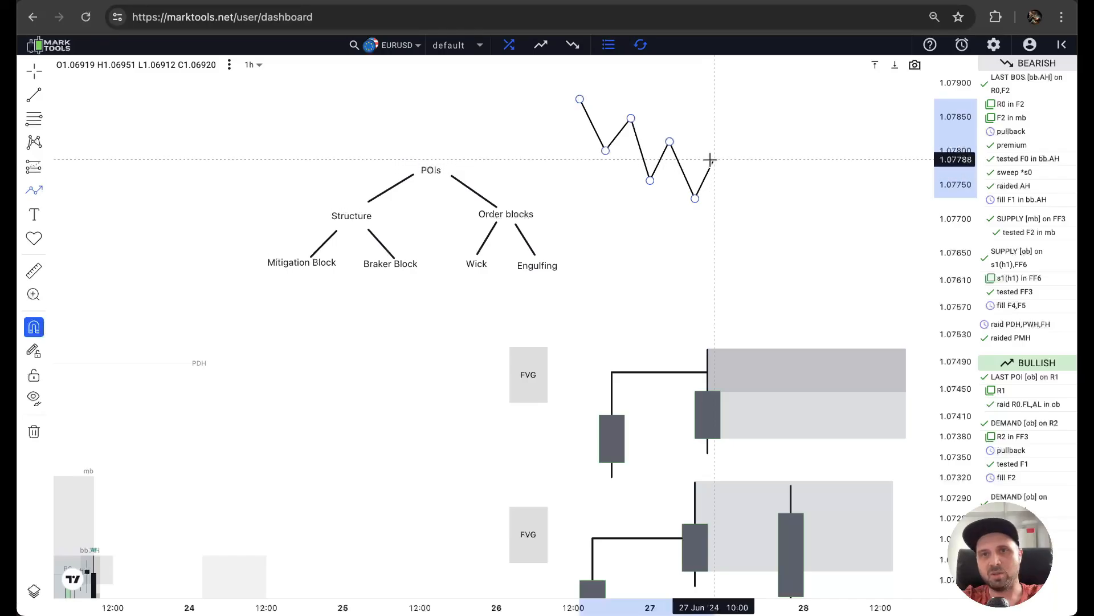
left_click(714, 125)
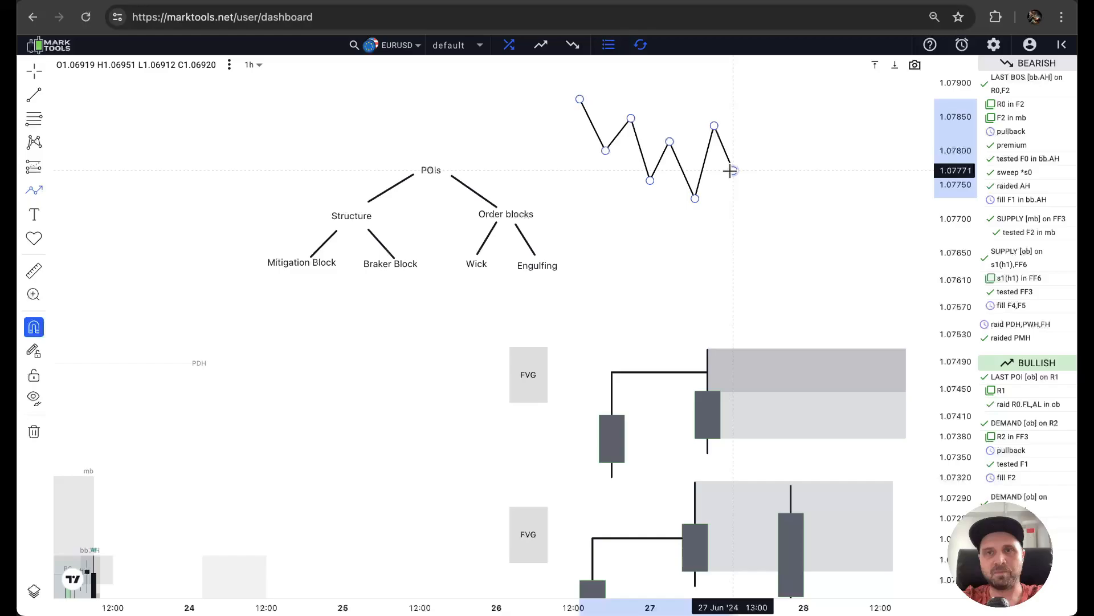
left_click(733, 170)
double_click(746, 95)
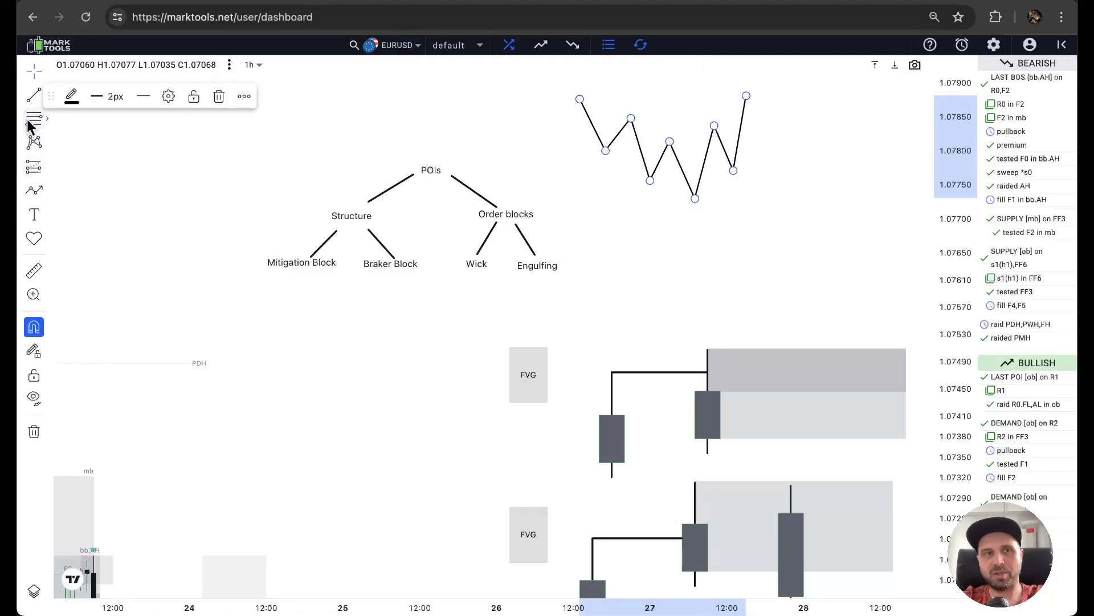
Draw a horizontal line from the last lower high to the rising leg, with a rectangle below it from about 1.07811 to 1.07734.
left_click(33, 96)
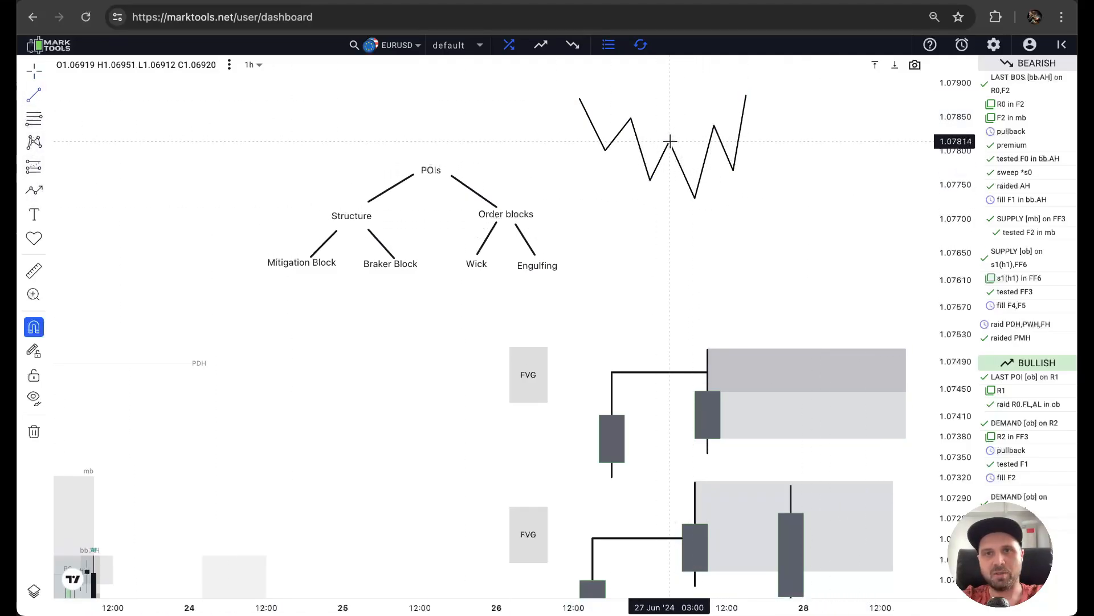
left_click(715, 142)
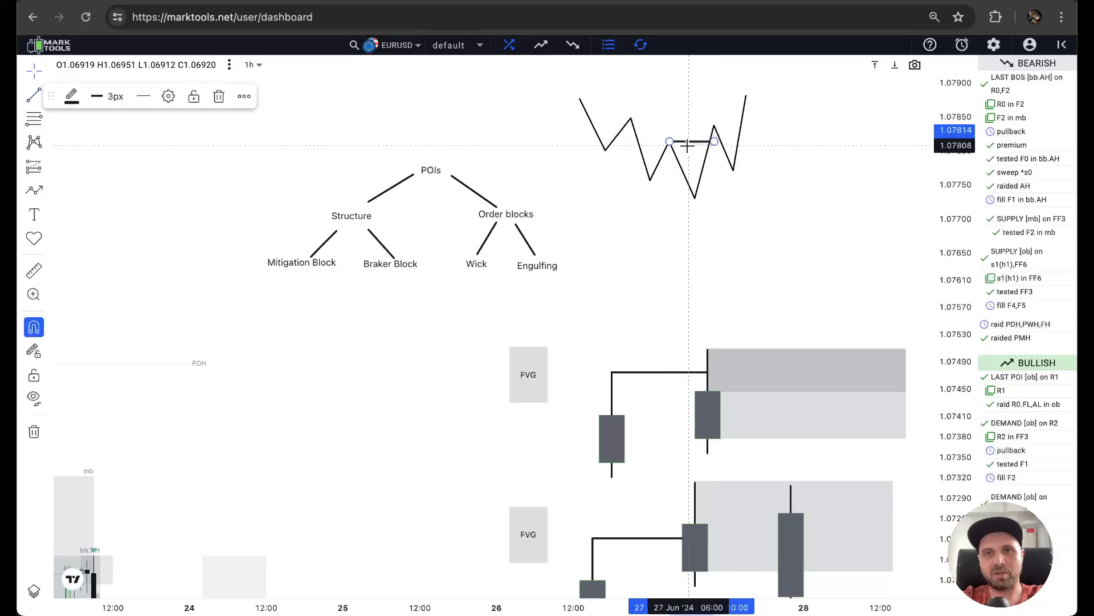
left_click(46, 197)
left_click(91, 368)
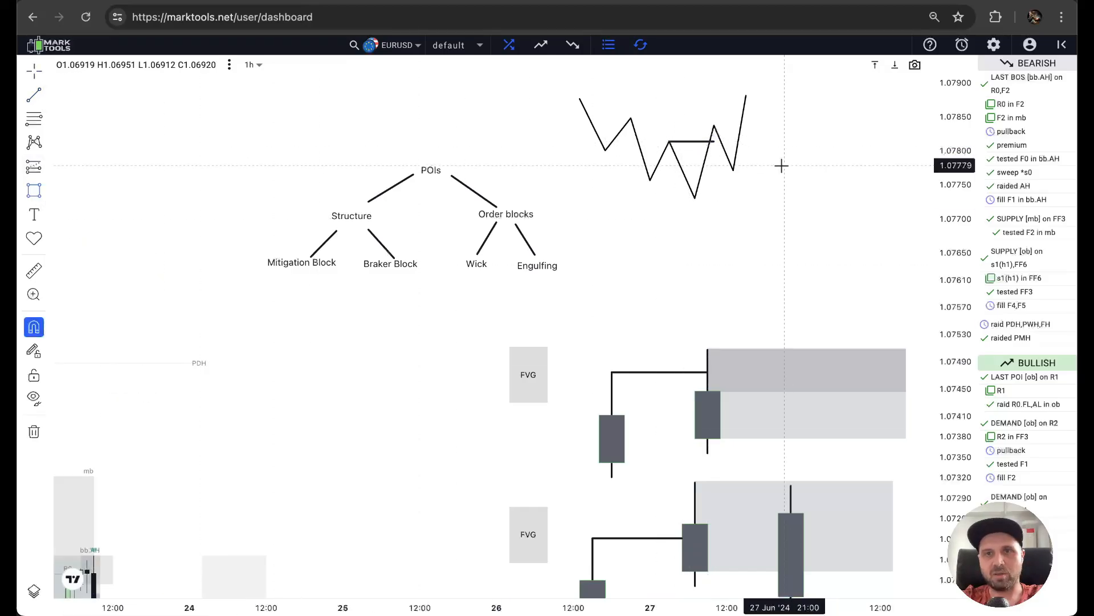
left_click(670, 143)
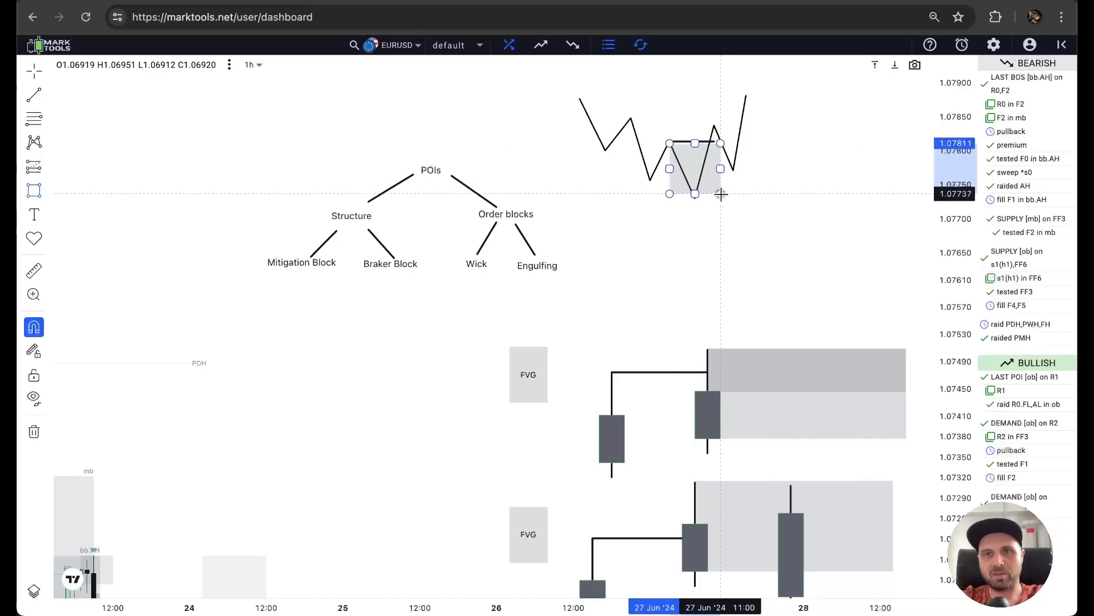
left_click(720, 196)
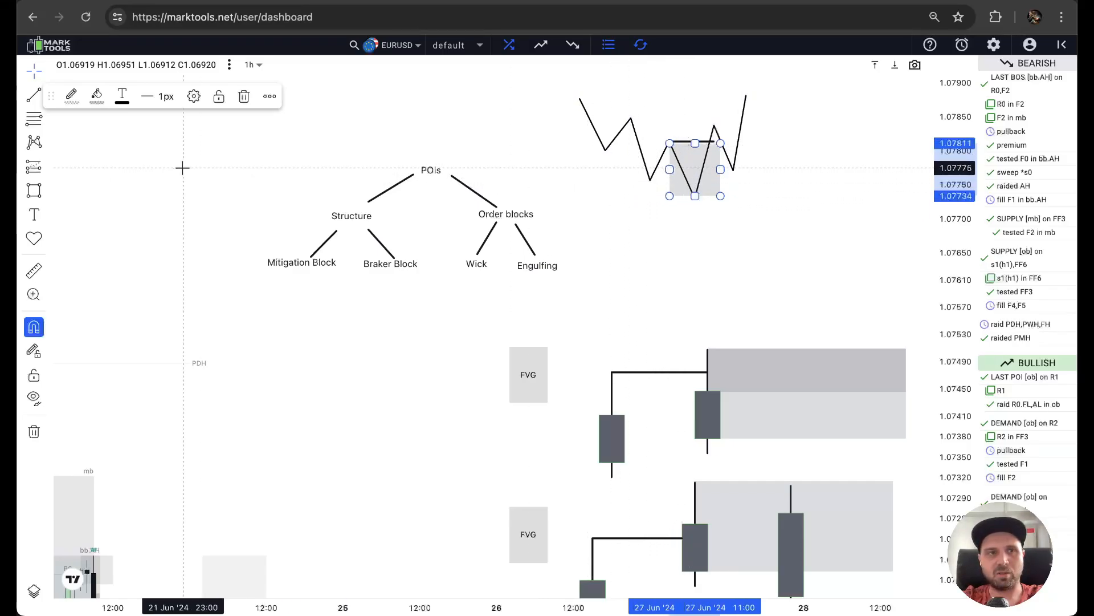
Draw a horizontal trend line at about 1.07757 from the zigzag's second low to the following falling leg.
left_click(30, 100)
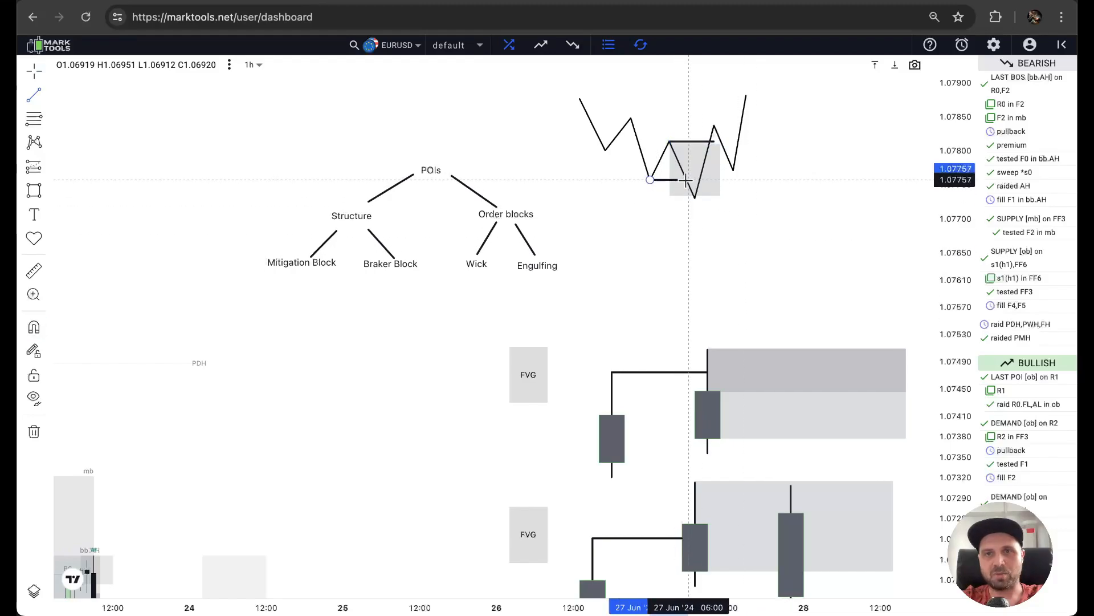
left_click(689, 181)
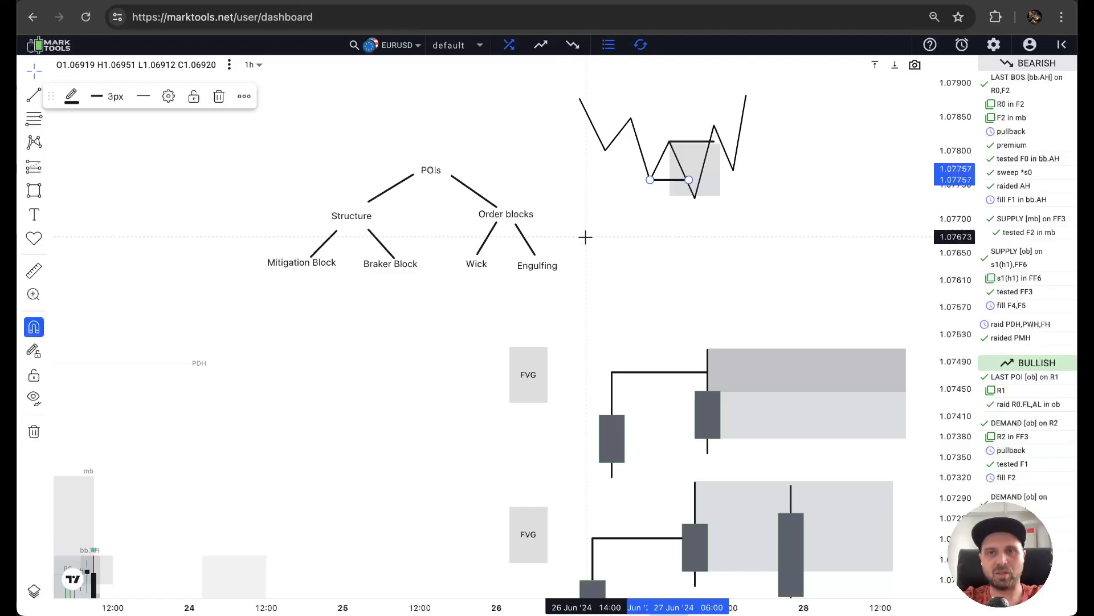
Draw a path from the lower order block zone up into the upper wick zone, down to about 1.07414 and up again.
mouse_move(586, 237)
left_mouse_down()
mouse_move(569, 215)
mouse_move(500, 183)
left_mouse_up()
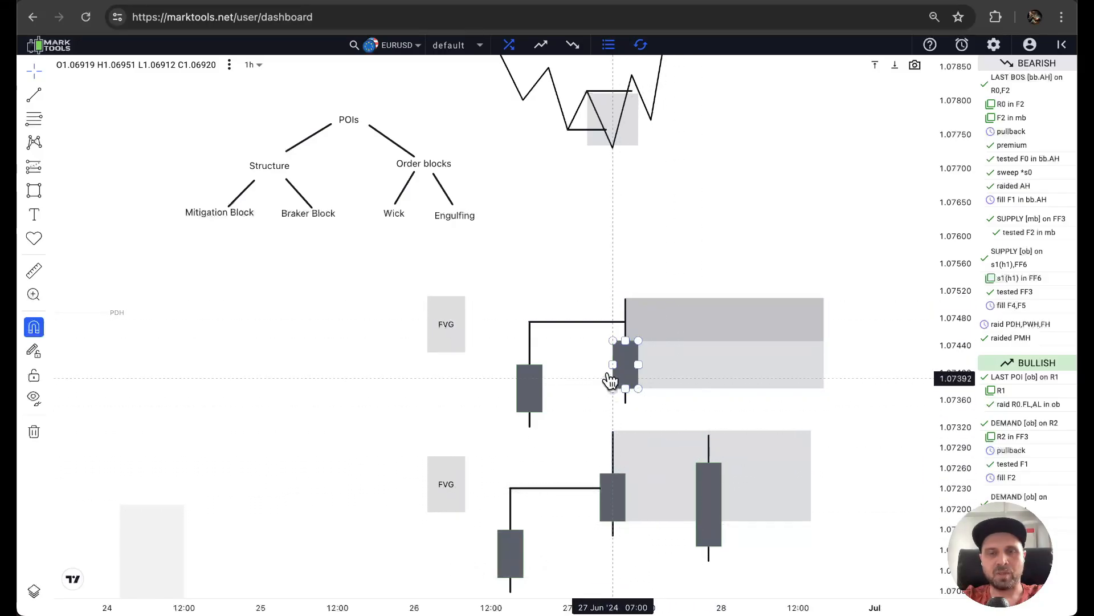
left_click(34, 95)
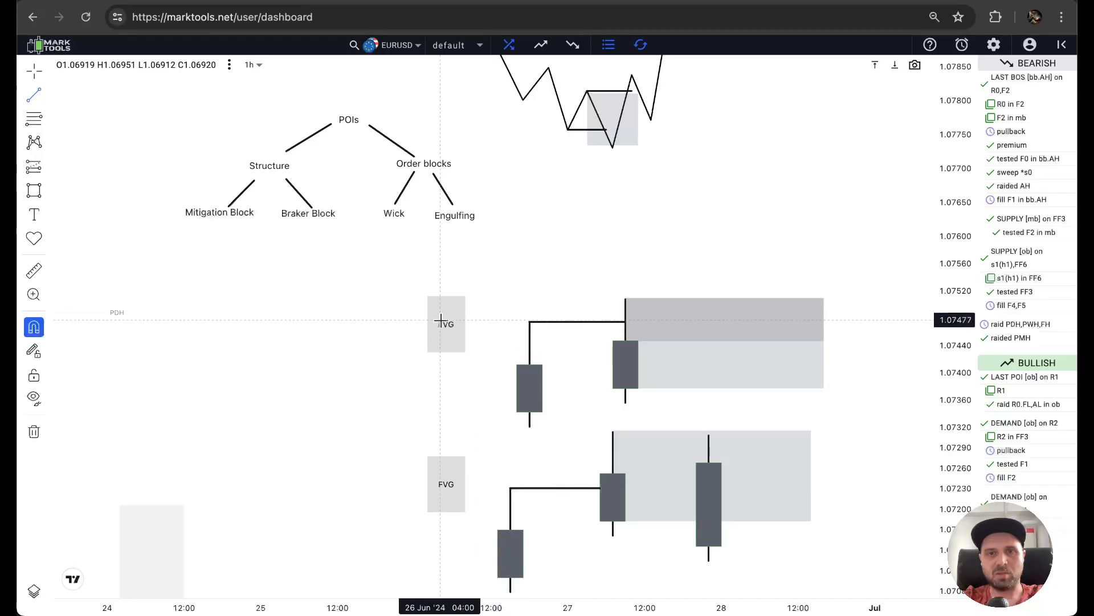
left_click(35, 194)
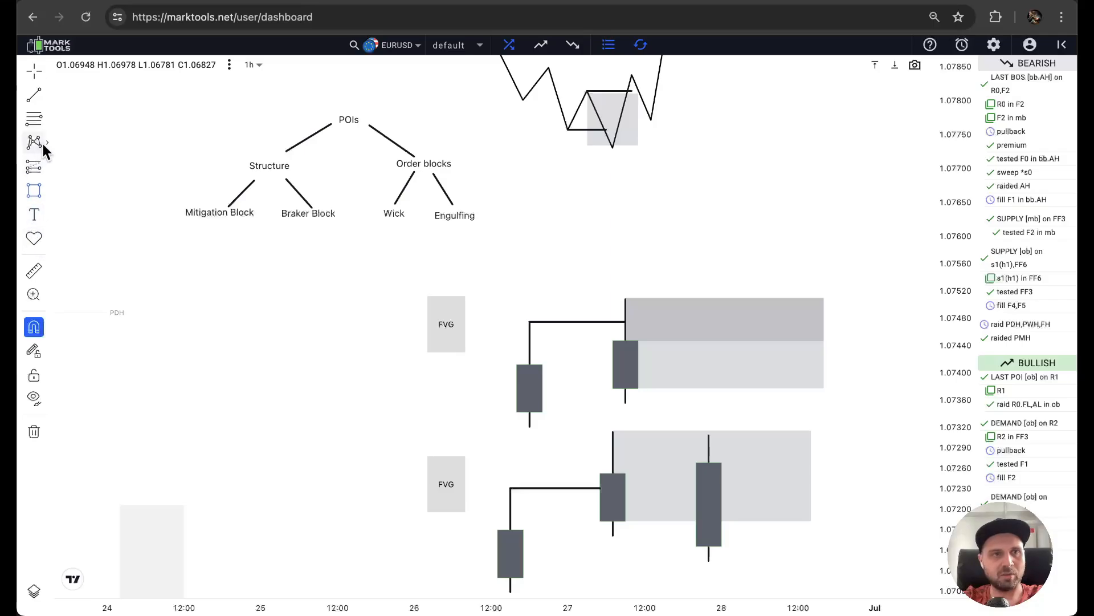
left_click(47, 190)
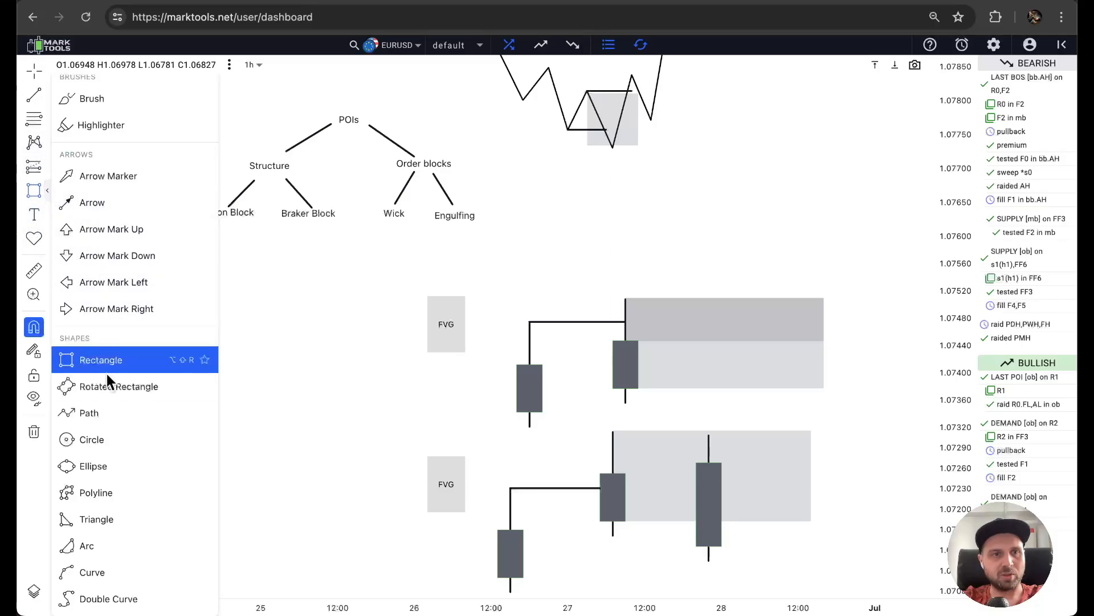
left_click(102, 415)
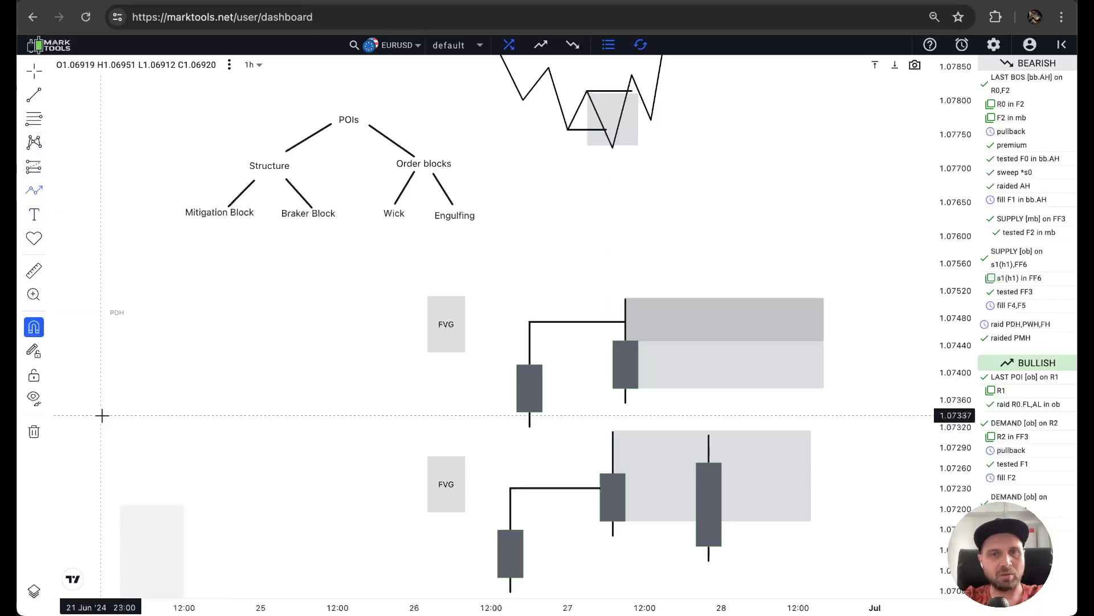
left_click(787, 487)
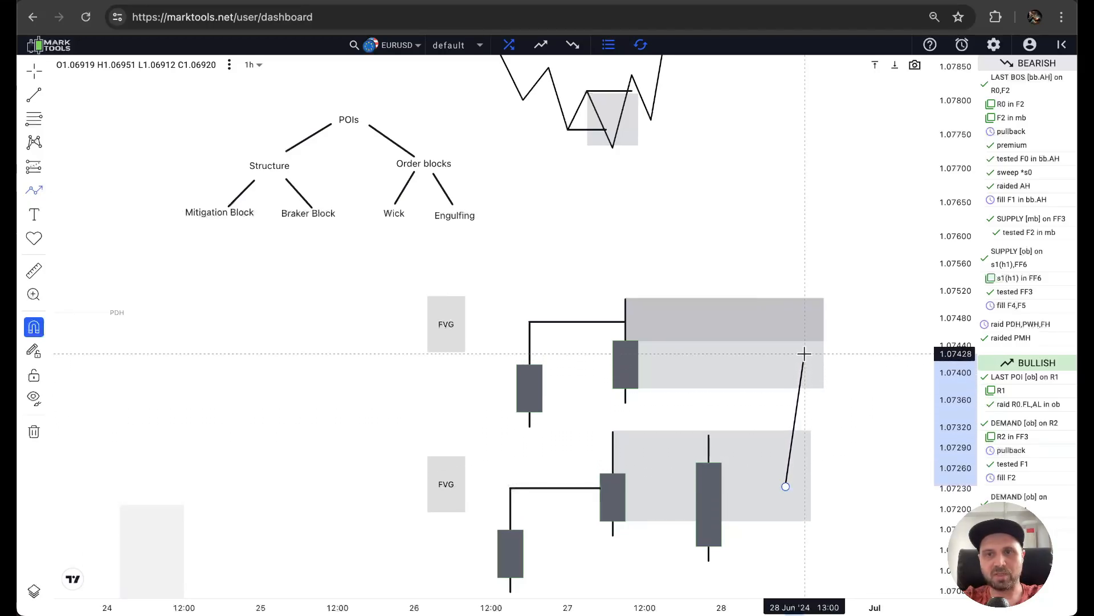
left_click(811, 333)
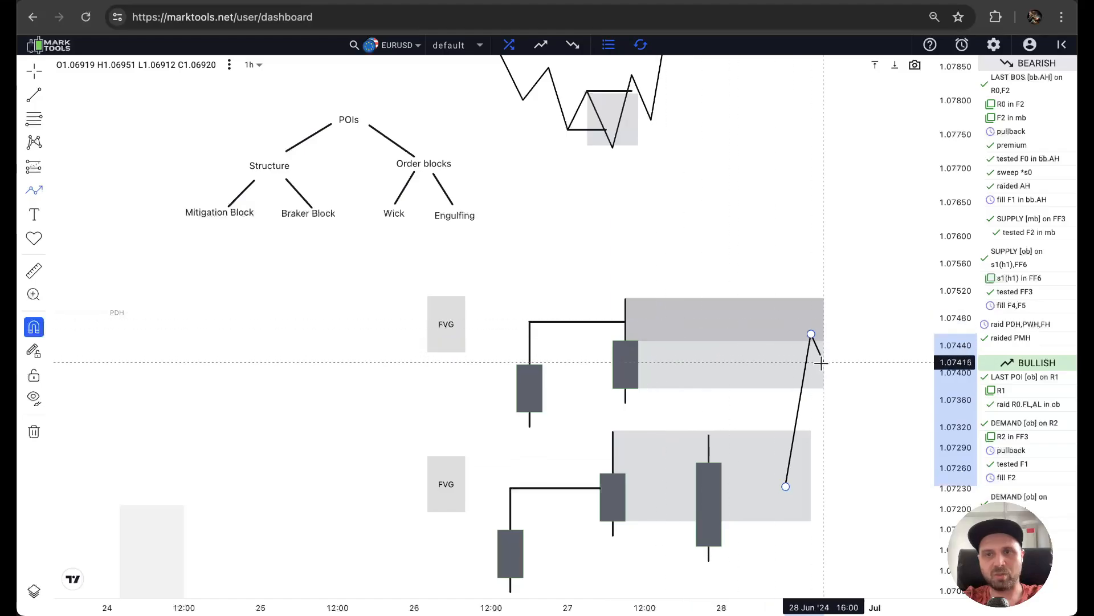
left_click(862, 363)
double_click(863, 321)
Try removing the larger order block rectangle from the upper diagram.
left_click(764, 382)
key("Delete")
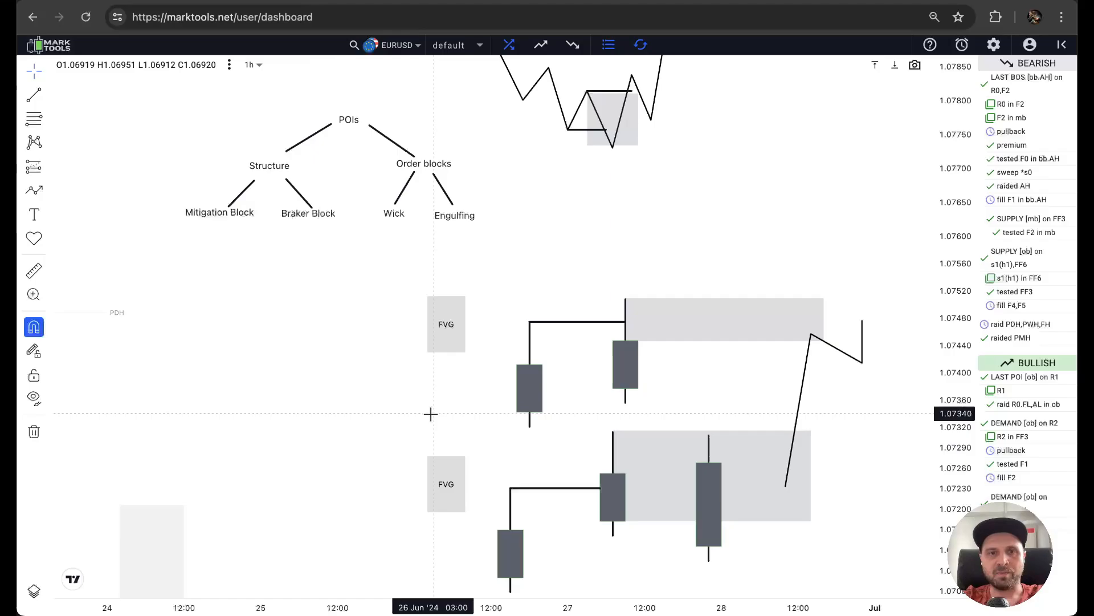
left_click_drag(430, 406, 374, 318)
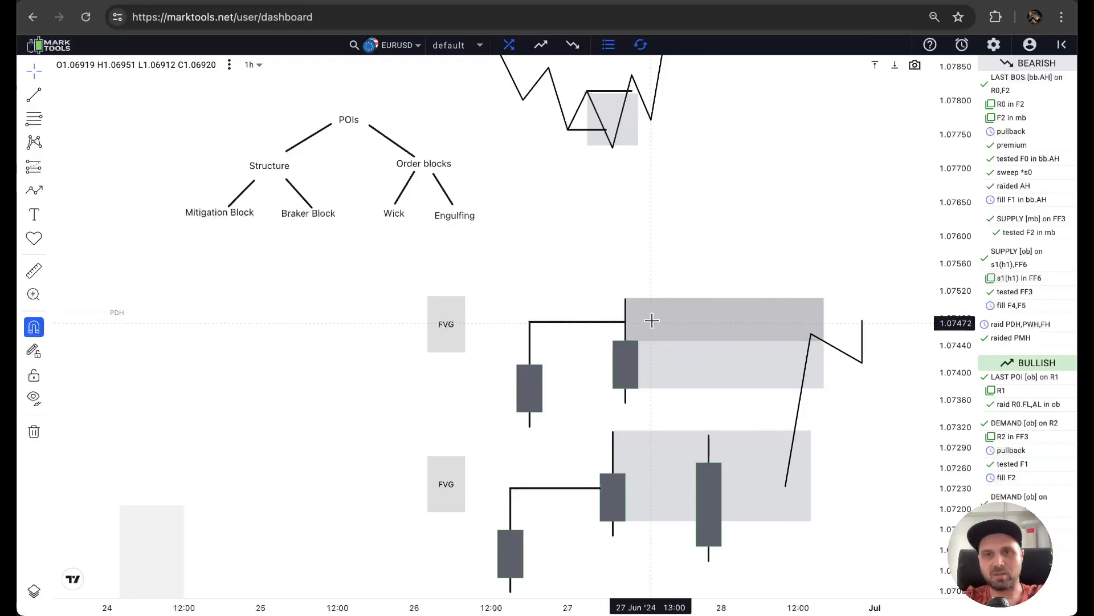
Delete the rectangle spanning the whole candle in the upper diagram, keeping only the wick zone.
left_click(637, 342)
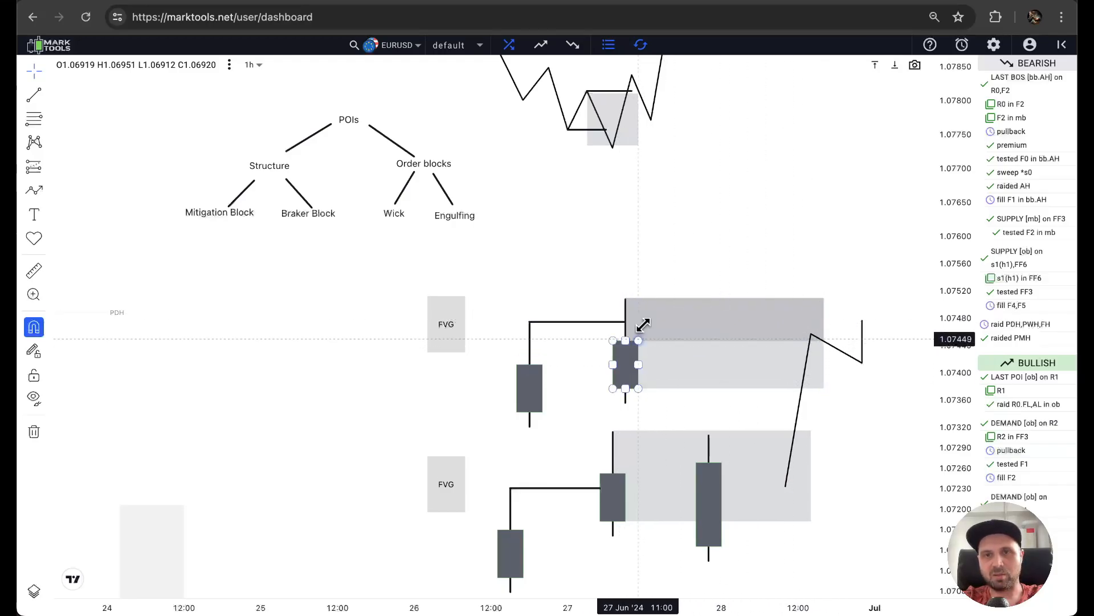
left_click(742, 388)
key("Delete")
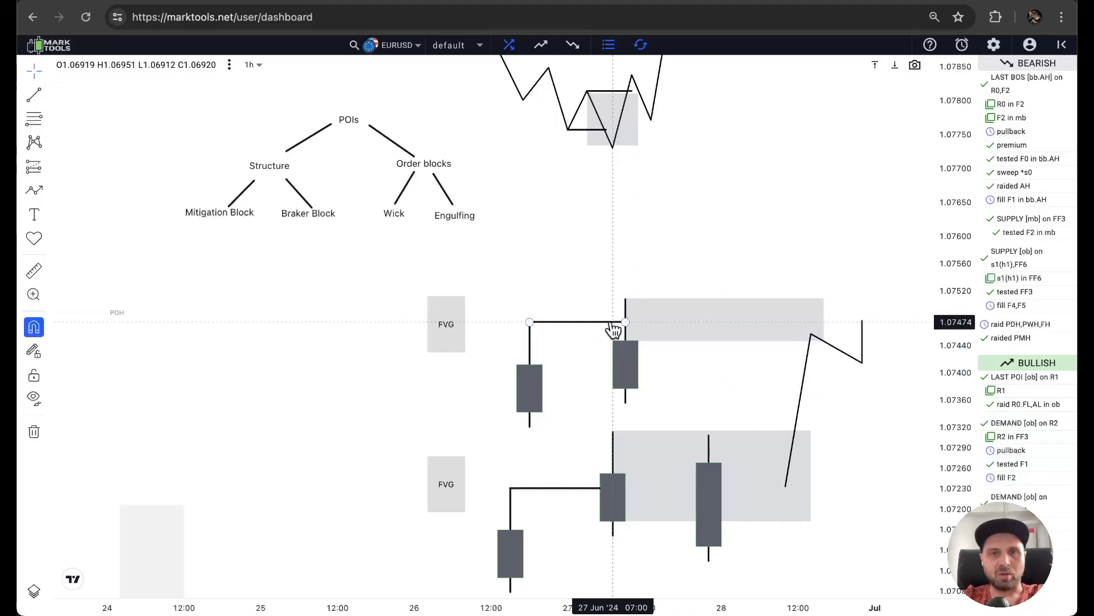
Extend the lower diagram's order block rectangle to 01 Jul '24 08:00.
left_click_drag(694, 388, 675, 328)
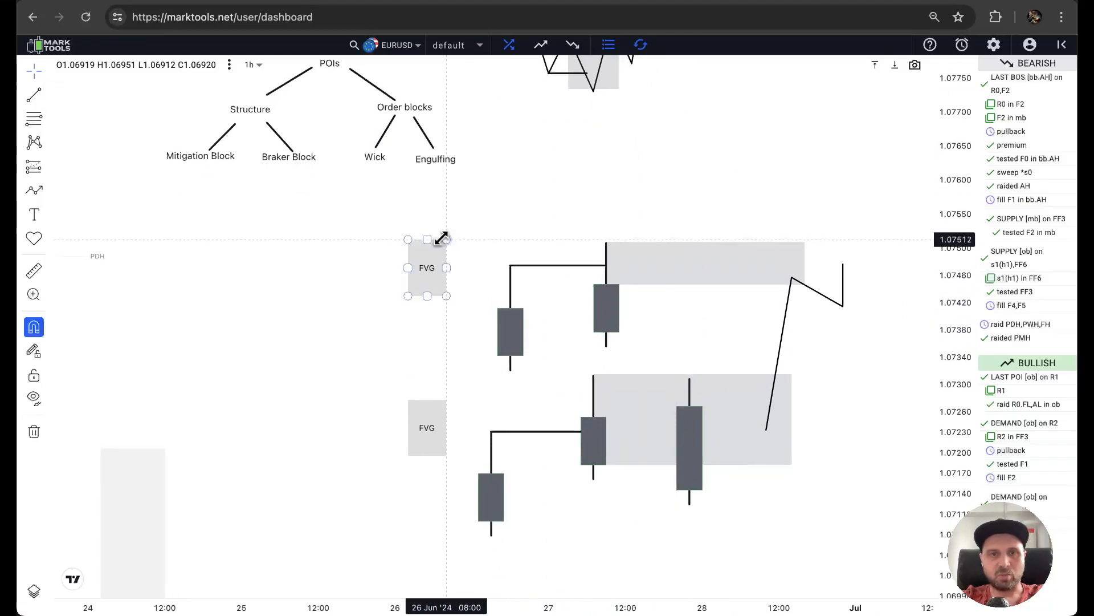
scroll(359, 302, "down", 4)
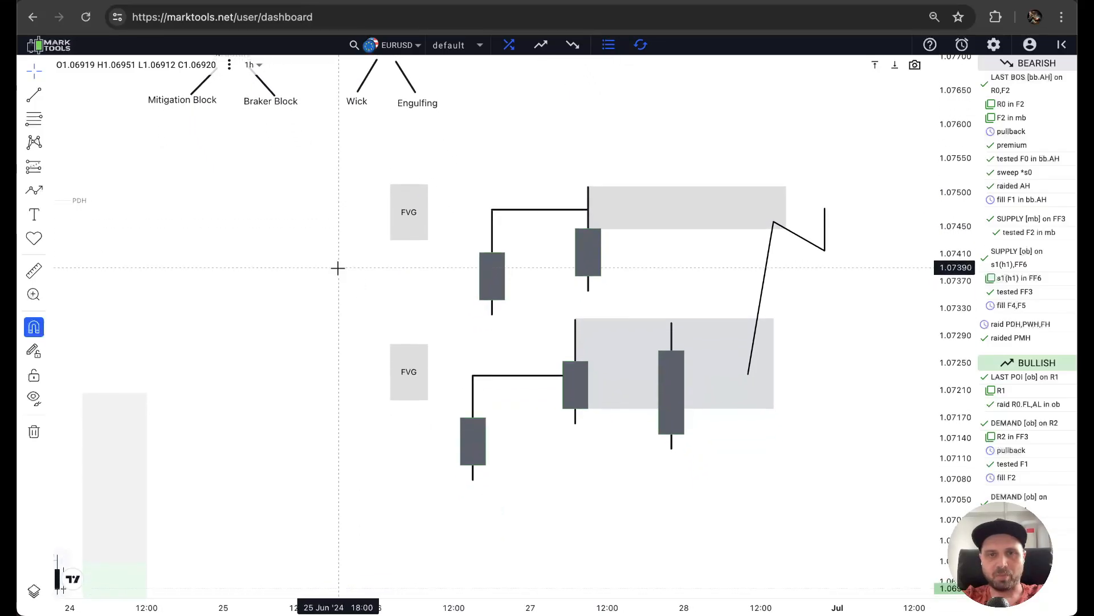
scroll(296, 274, "down", 4)
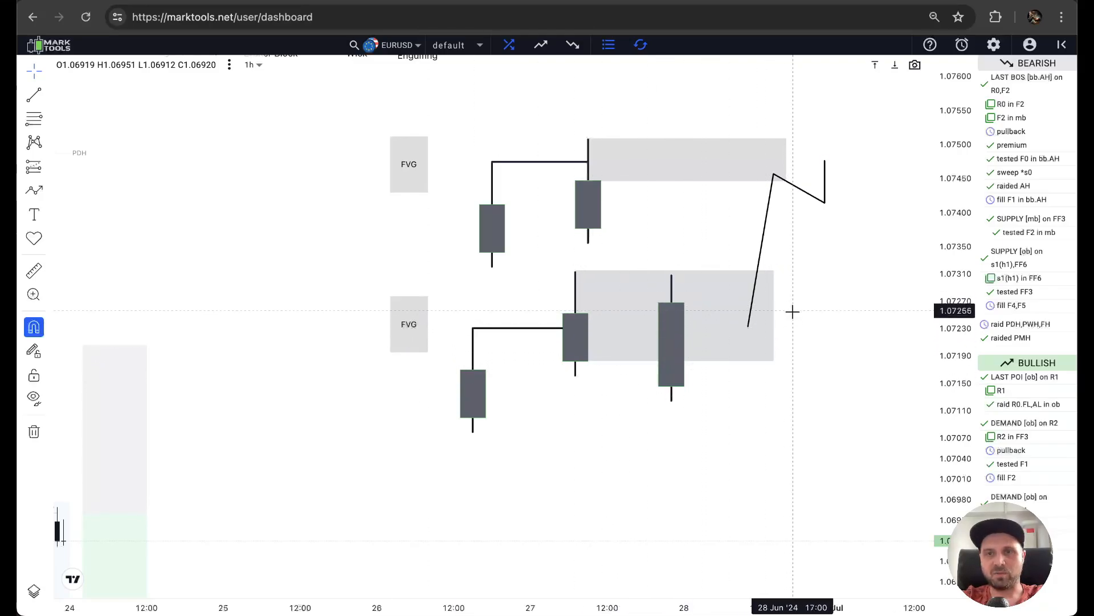
left_click_drag(778, 315, 889, 315)
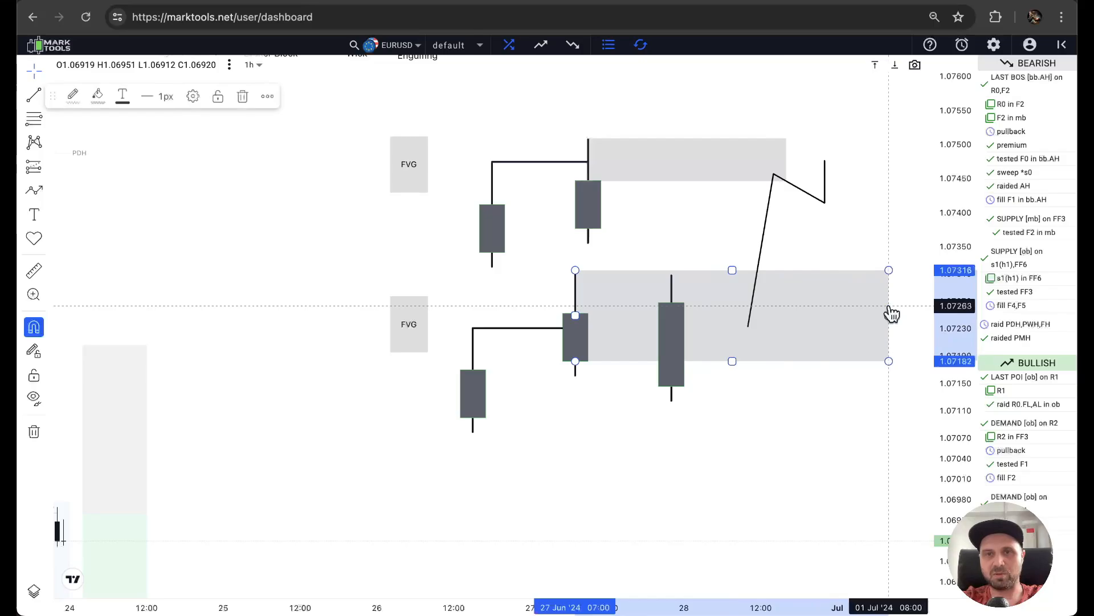
Examine the EURUSD candles and marked mb, bb and ob zones between 19 and 24 June.
mouse_move(295, 454)
left_mouse_down()
mouse_move(359, 433)
mouse_move(342, 430)
mouse_move(540, 253)
mouse_move(594, 176)
left_mouse_up()
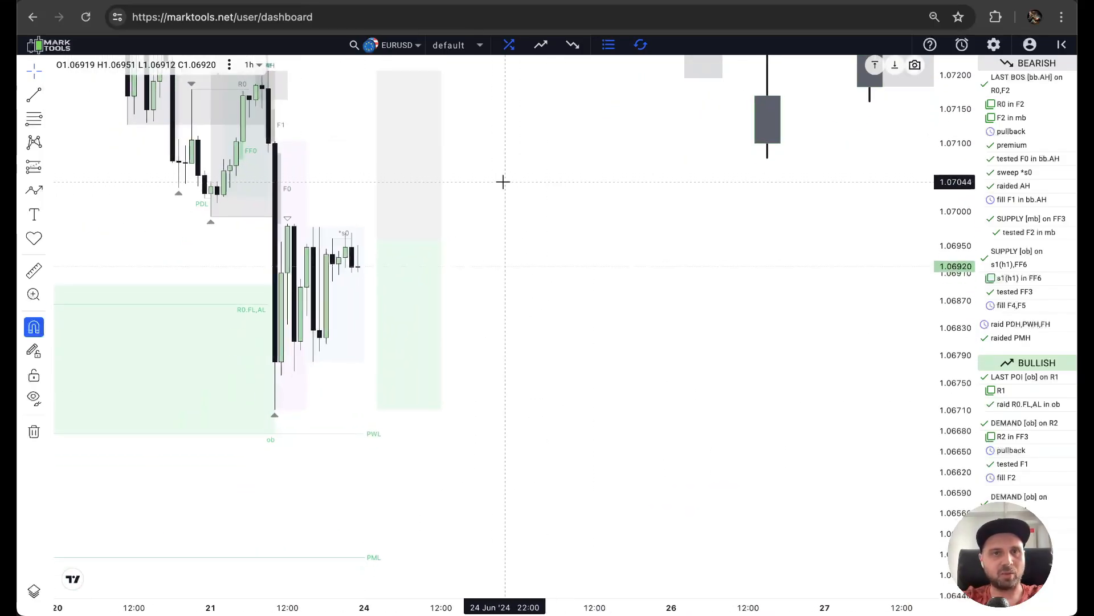
left_click_drag(503, 180, 728, 304)
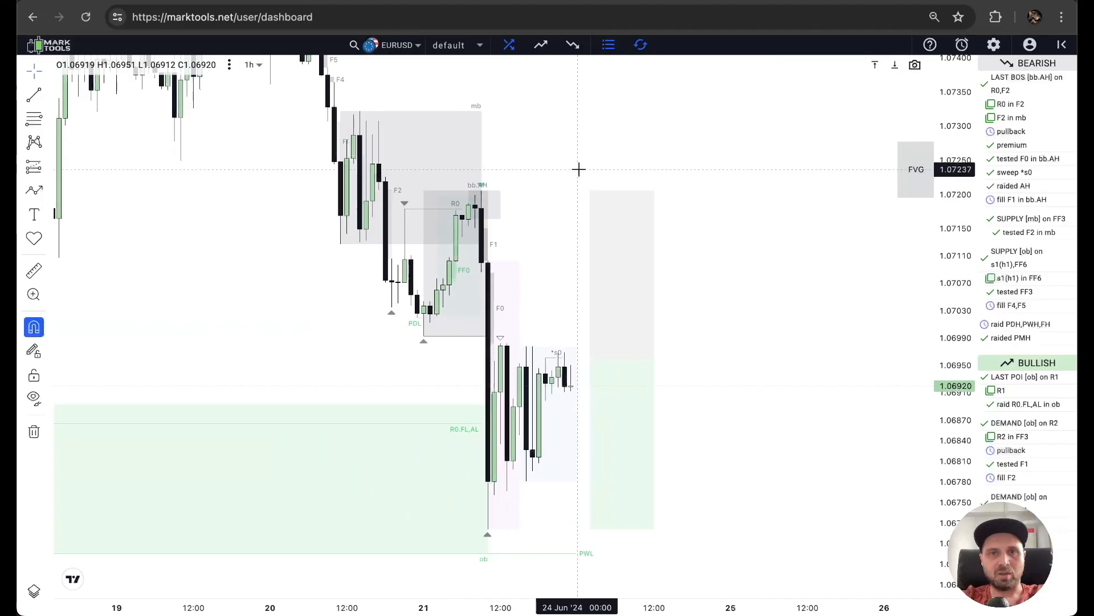
left_click_drag(733, 149, 661, 177)
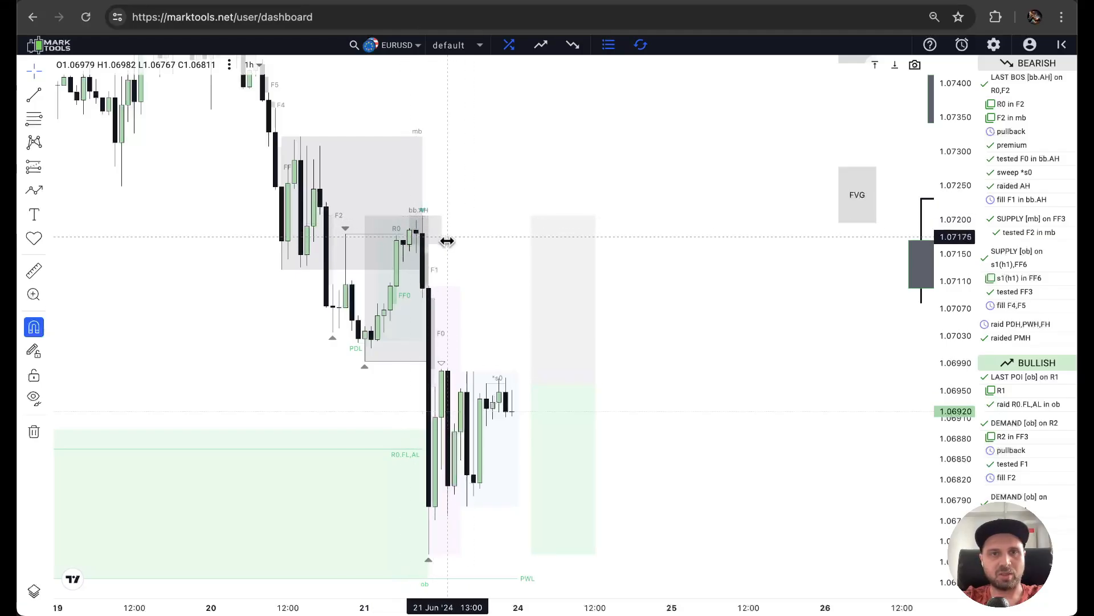
Examine the green demand order block starting on 14 June and the mb and bb supply zones on 20–21 June.
left_click_drag(261, 349, 928, 165)
left_click_drag(447, 438, 534, 422)
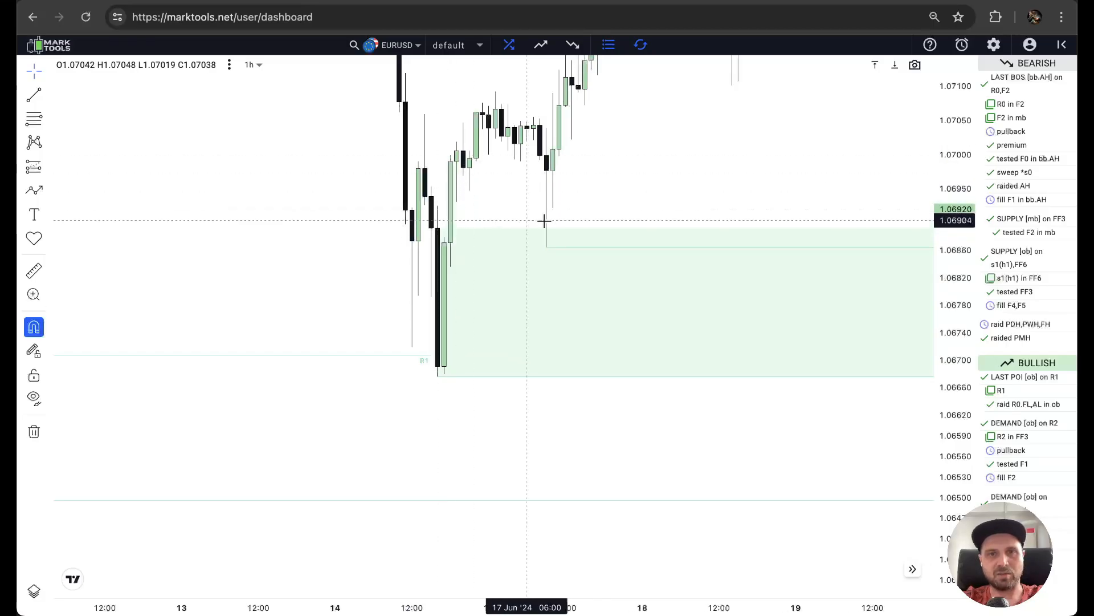
left_click_drag(787, 191, 217, 285)
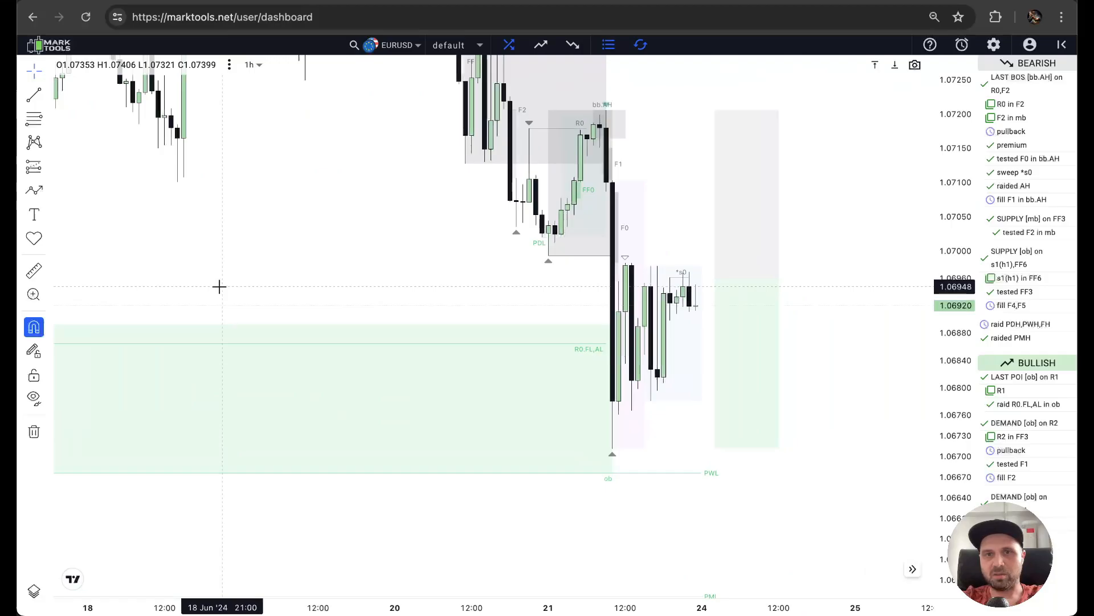
left_click_drag(498, 258, 408, 279)
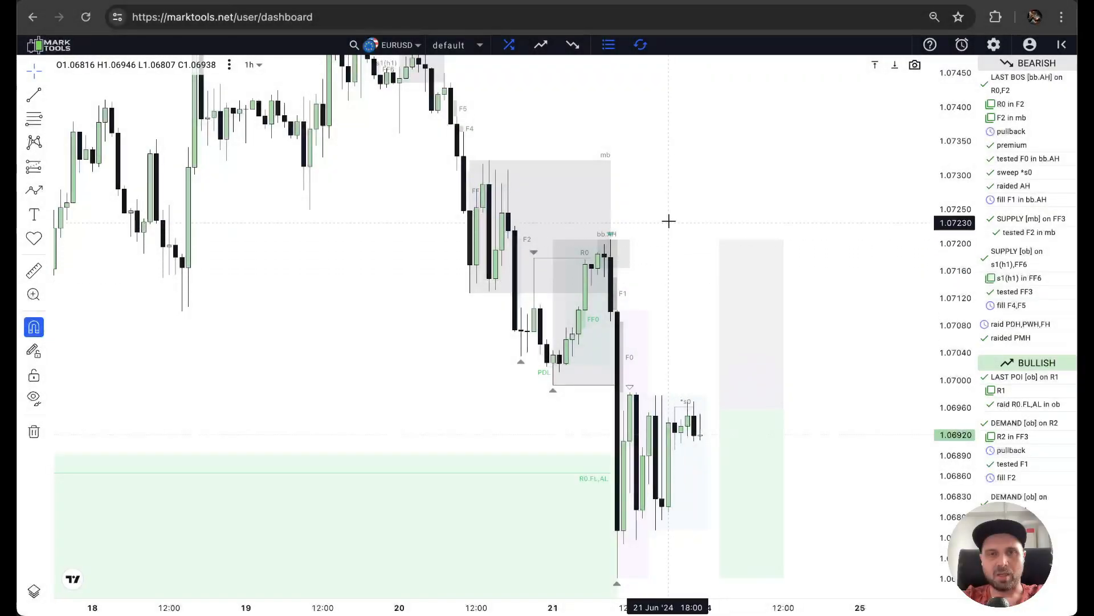
left_click_drag(667, 220, 498, 425)
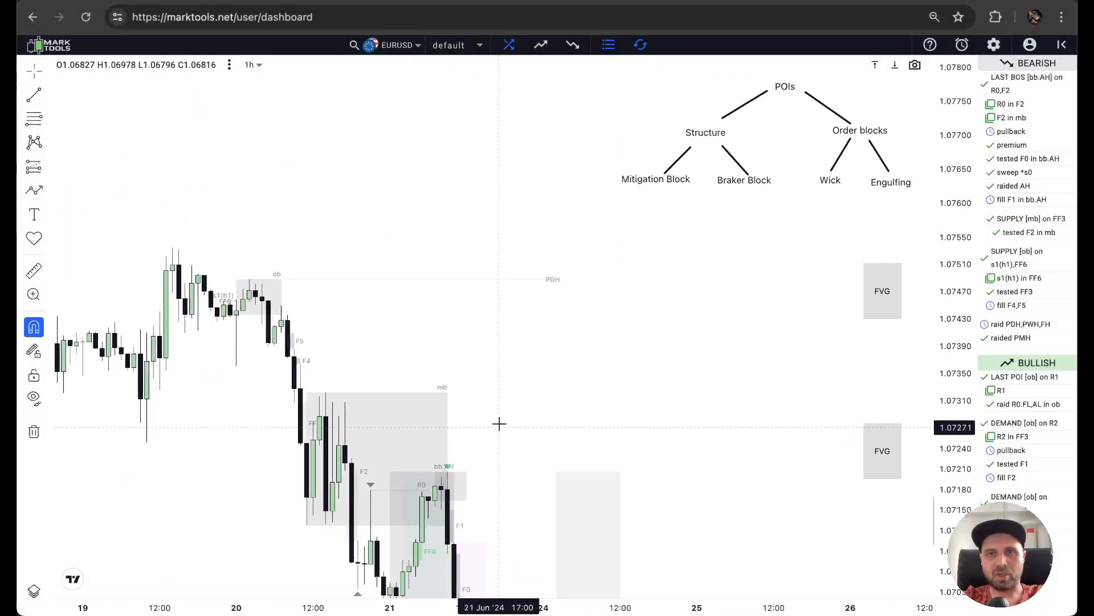
left_click_drag(599, 299, 637, 165)
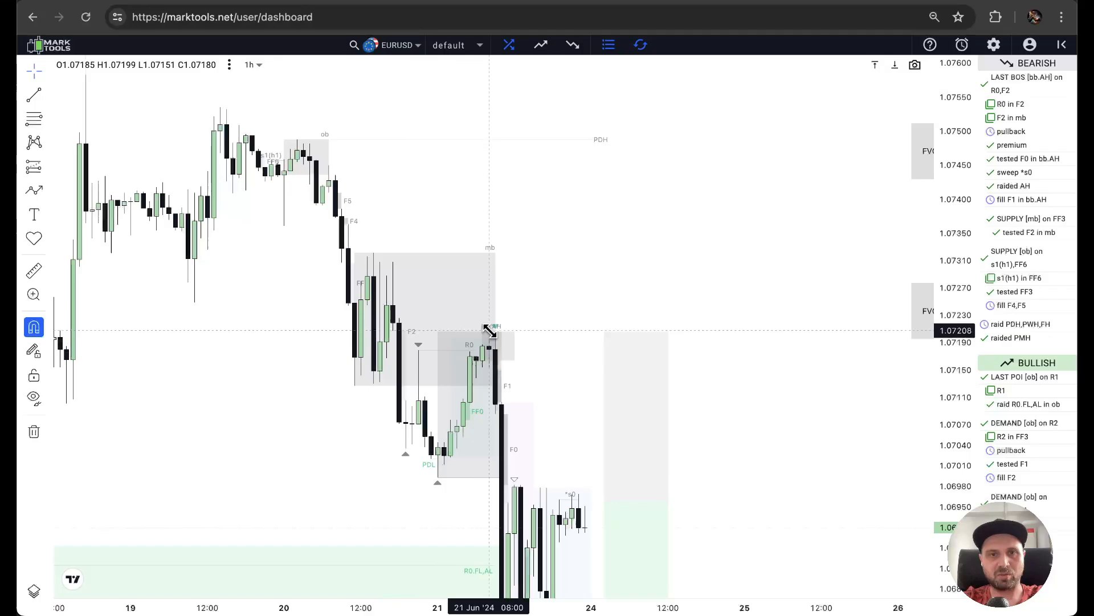
left_click_drag(542, 359, 507, 232)
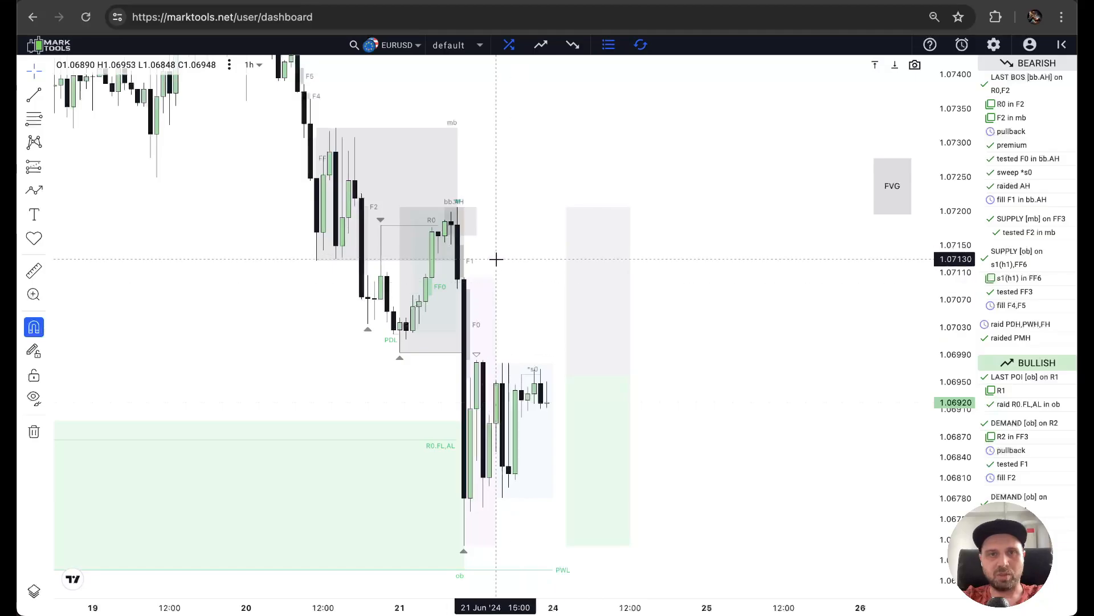
Compare the POIs tree and the FVG and order block diagrams with the price action on 21 June.
left_click_drag(704, 159, 276, 379)
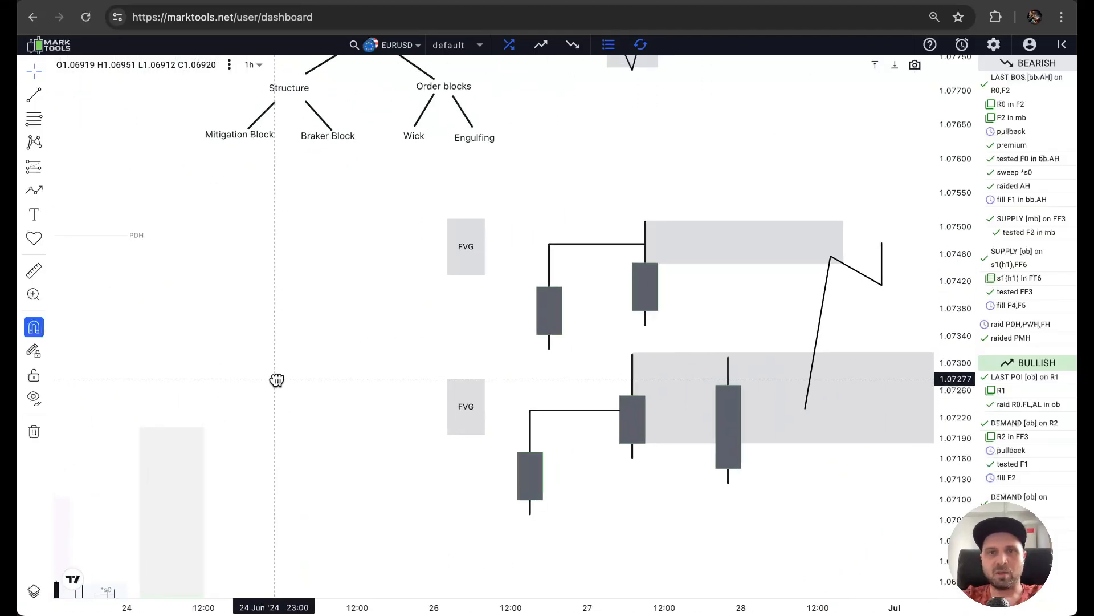
left_click_drag(586, 171, 631, 234)
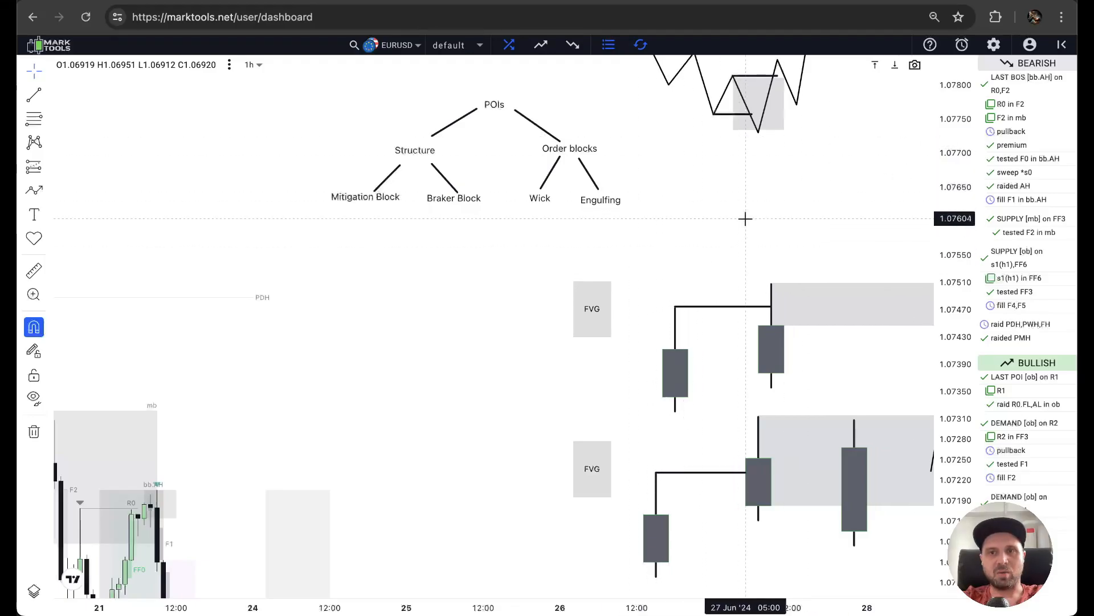
left_click_drag(719, 233, 549, 330)
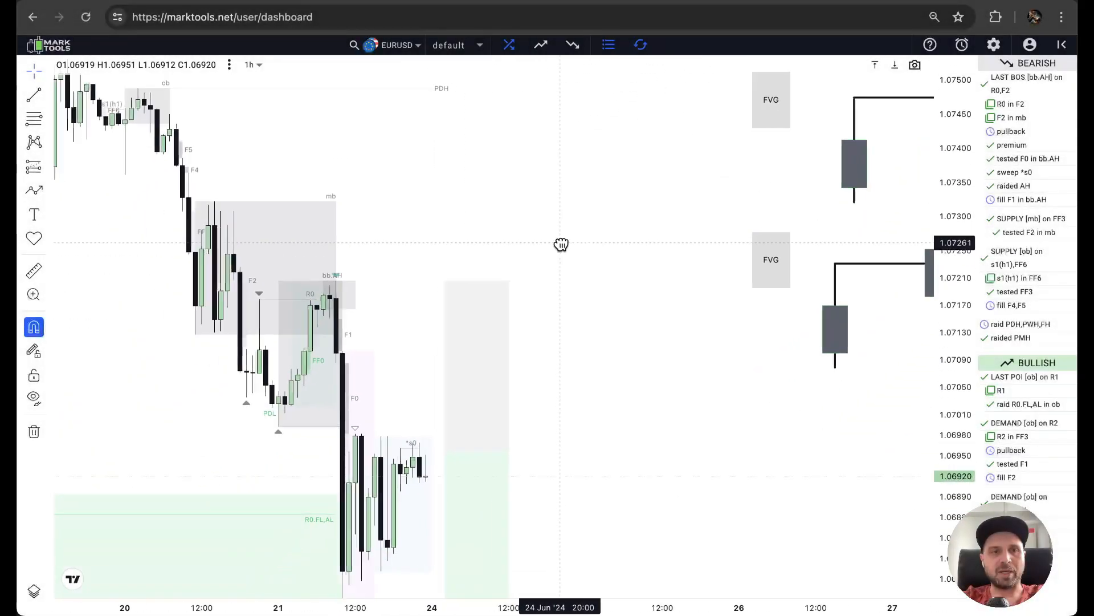
left_click_drag(562, 244, 601, 202)
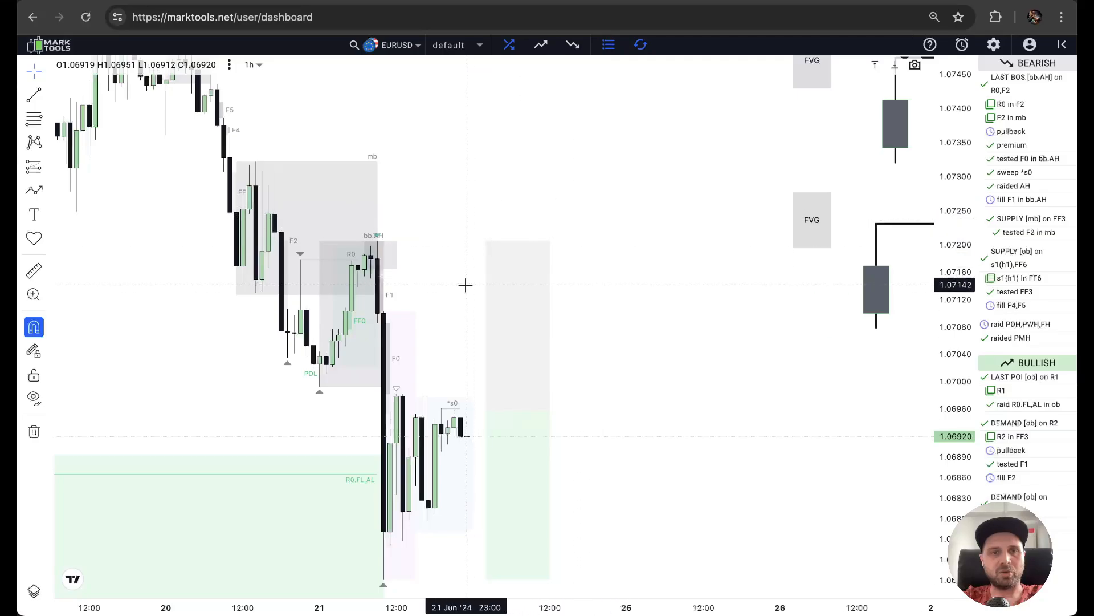
Examine the mb and bb zones of 20–21 June and the candles reacting to them in close-up.
scroll(422, 366, "up", 1)
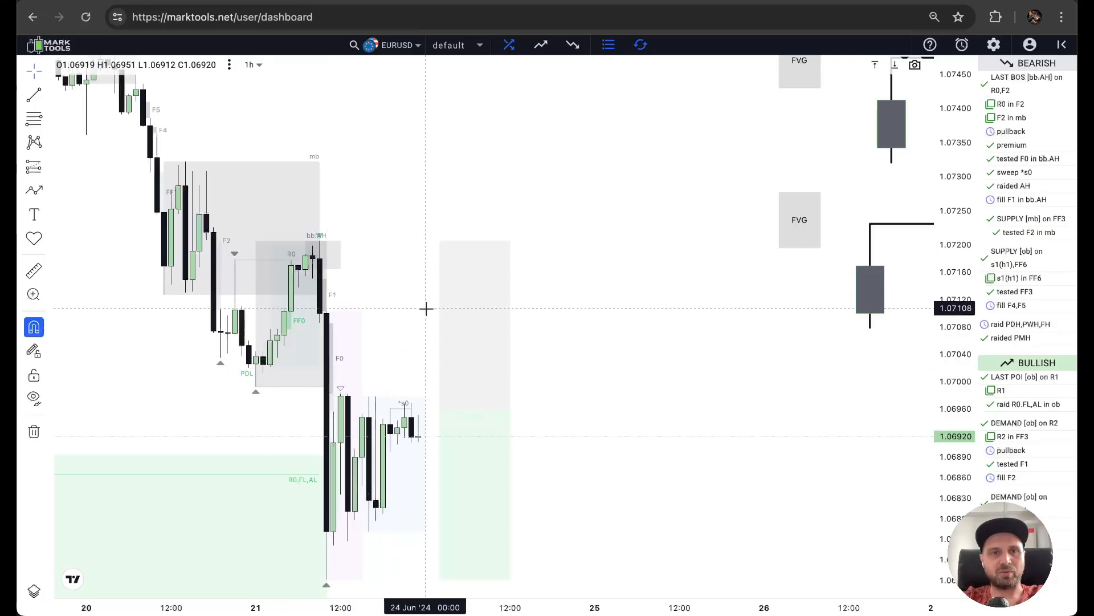
scroll(427, 308, "up", 2)
scroll(254, 367, "up", 2)
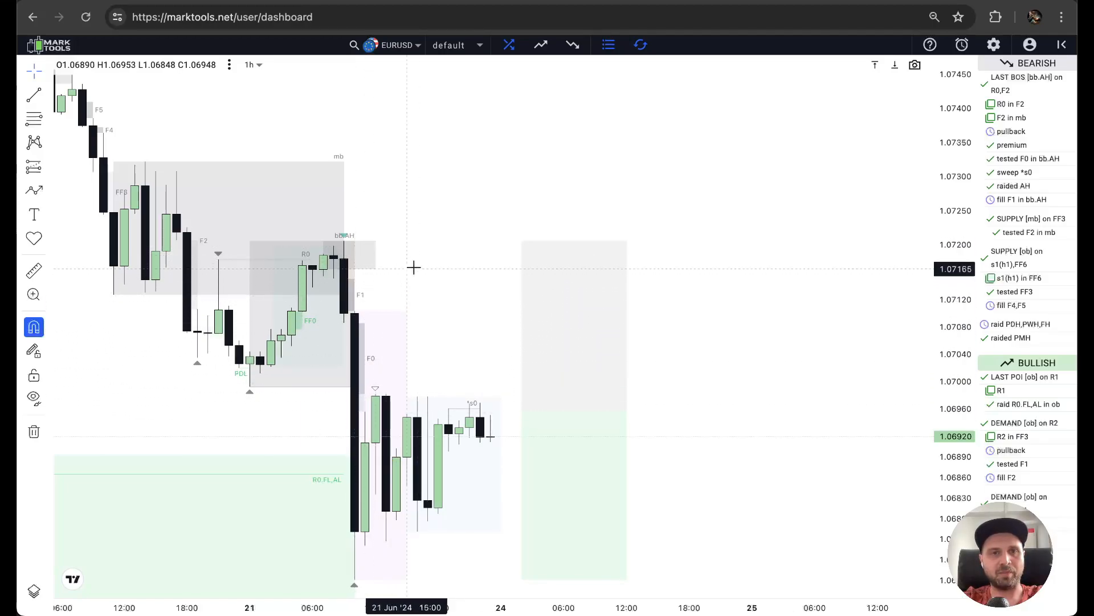
left_click_drag(428, 159, 540, 169)
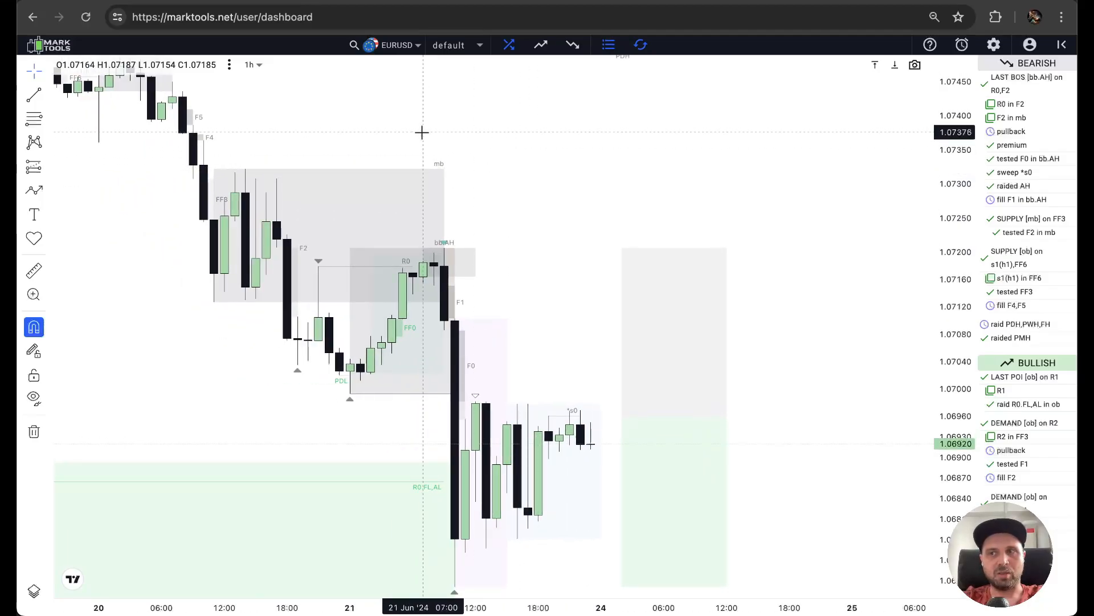
left_click_drag(422, 132, 429, 139)
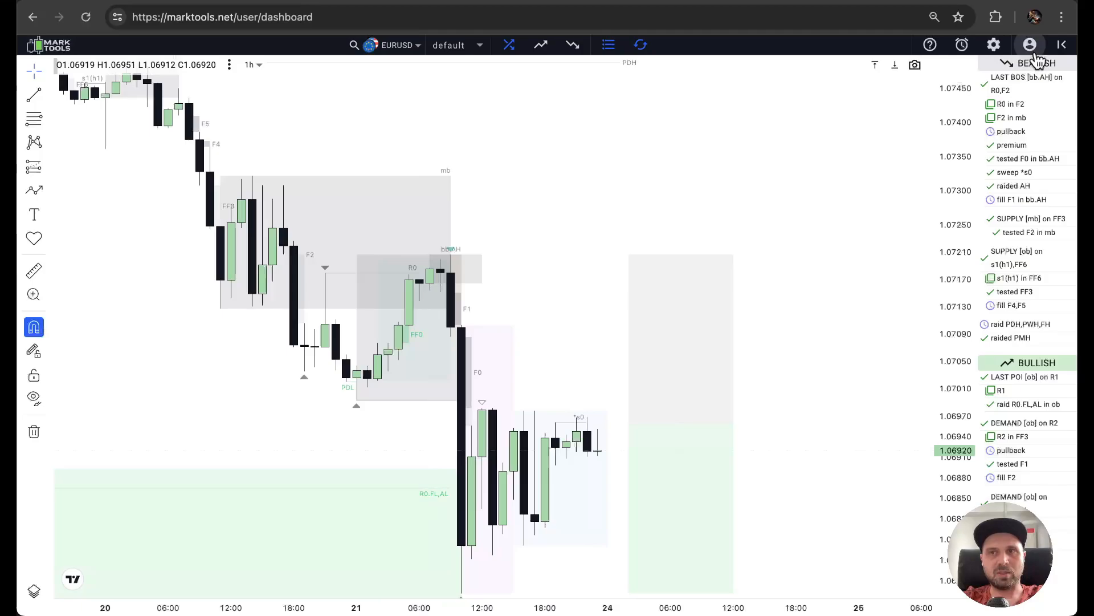
Review the Structure, POI and Discount/Premium options in the Tools settings.
left_click(995, 46)
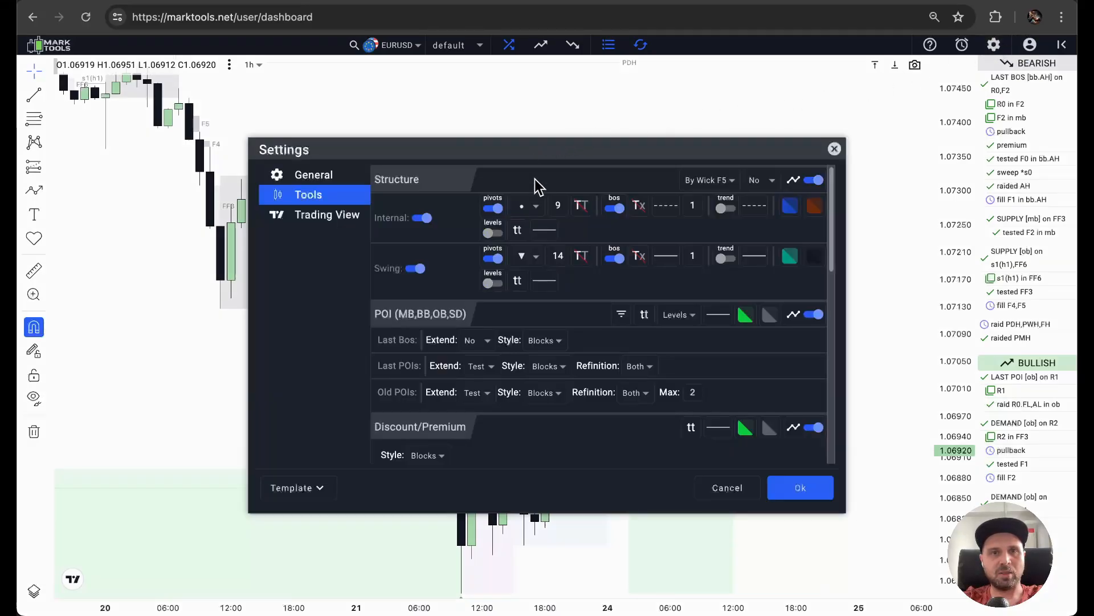
scroll(535, 179, "down", 1)
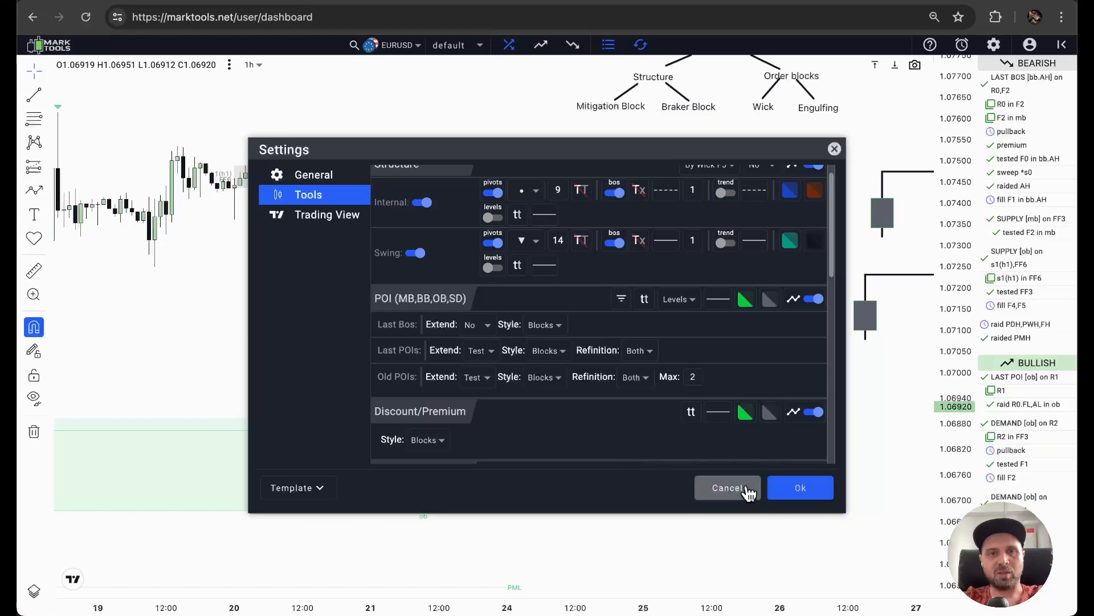
left_click(747, 489)
Examine the green ob demand zone between 14 and 21 June and the price reaction at its end.
left_click_drag(715, 423, 792, 257)
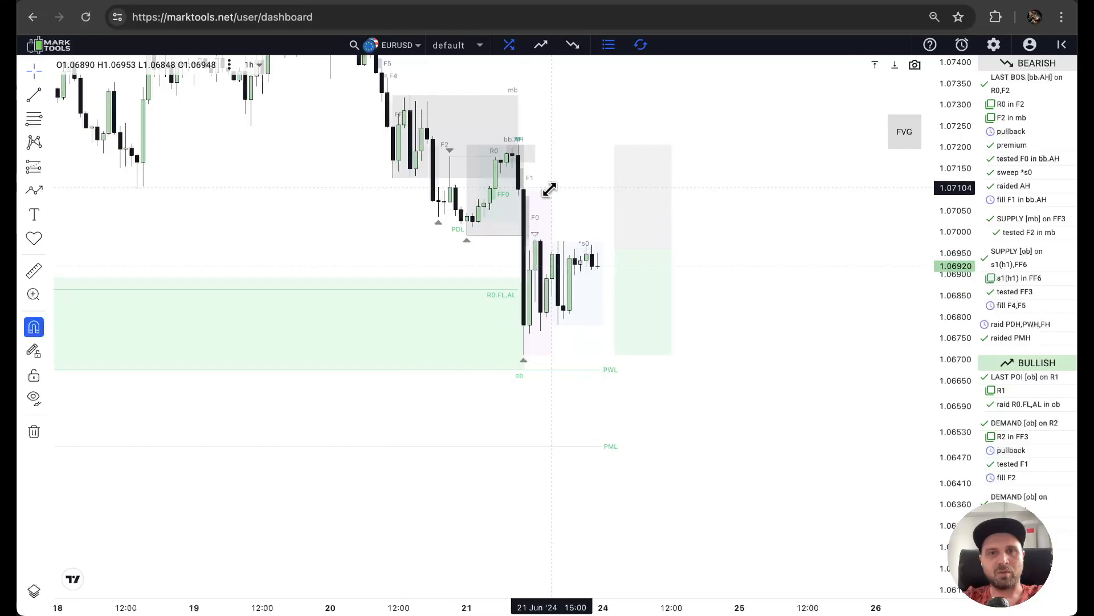
left_click_drag(361, 154, 345, 207)
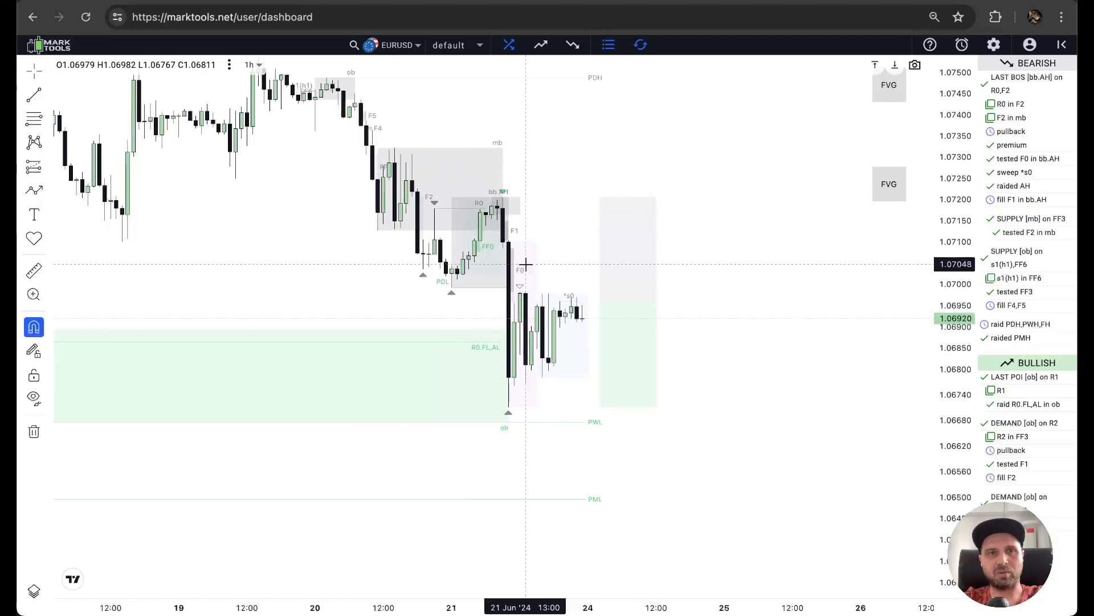
left_click_drag(281, 315, 435, 243)
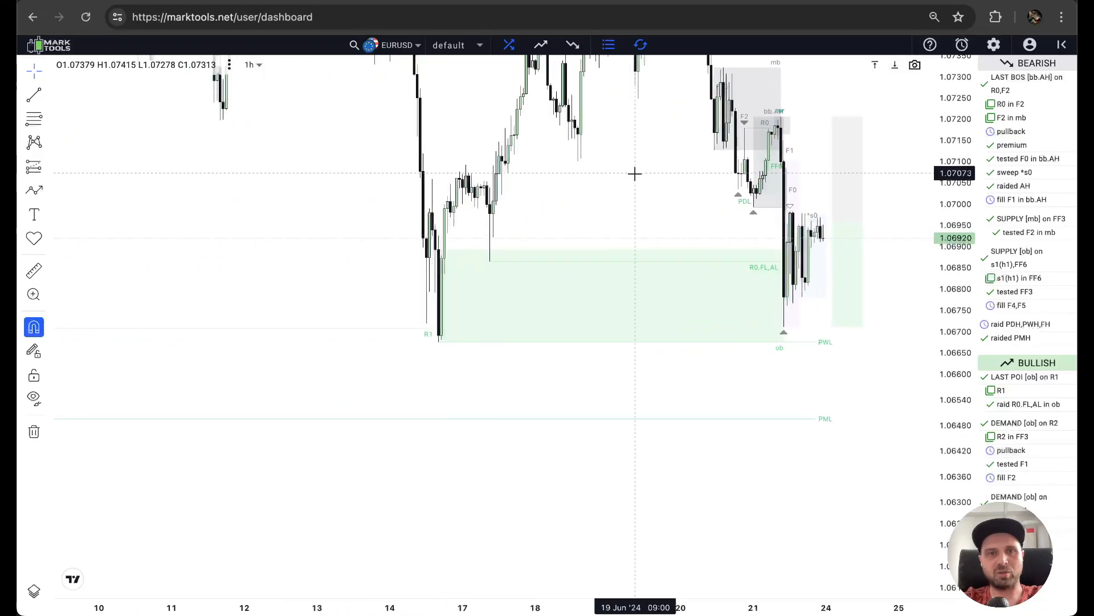
left_click_drag(633, 173, 399, 239)
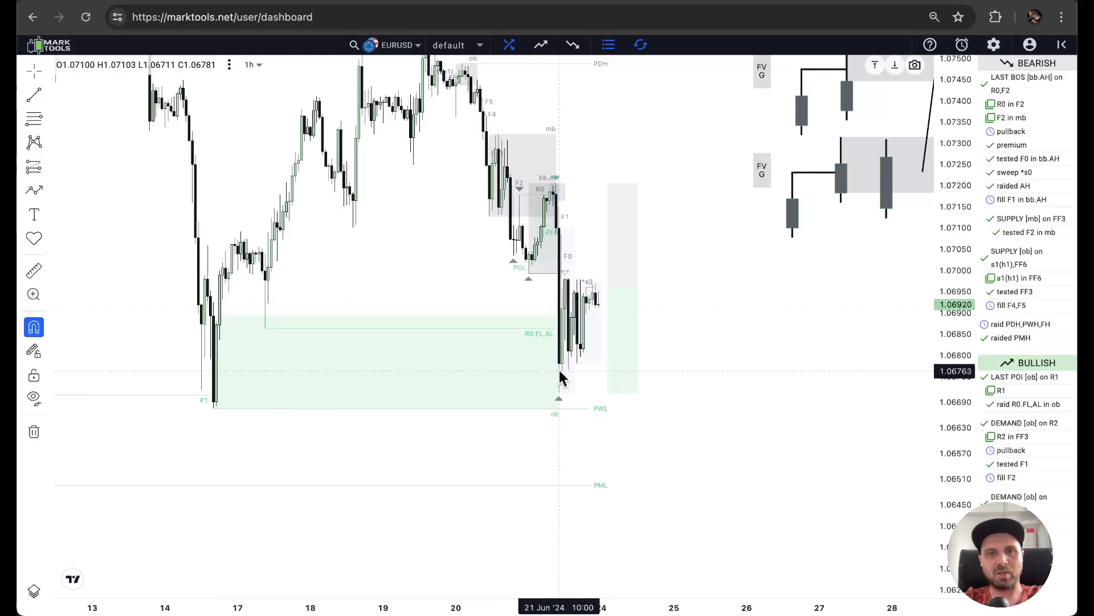
Check the Last POIs and Old POIs options in the Tools settings.
scroll(669, 296, "up", 1)
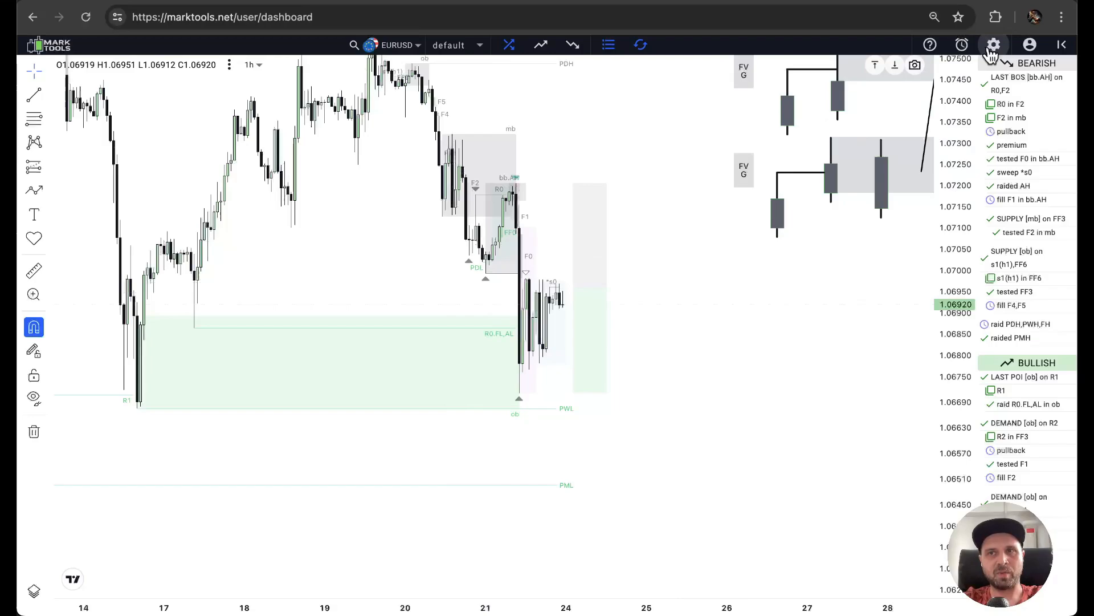
left_click(993, 44)
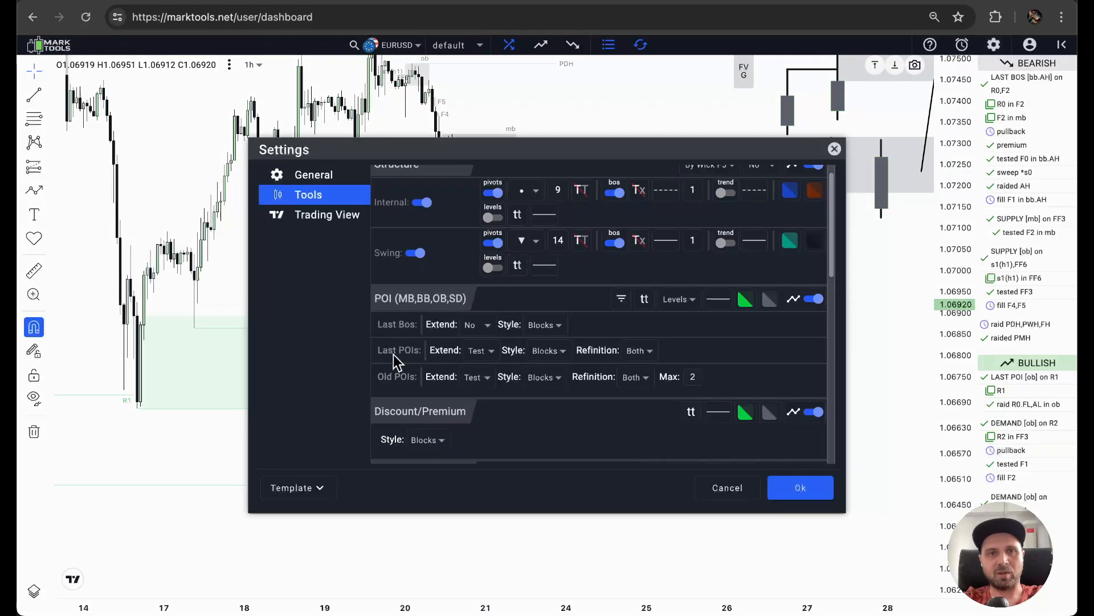
left_click(826, 489)
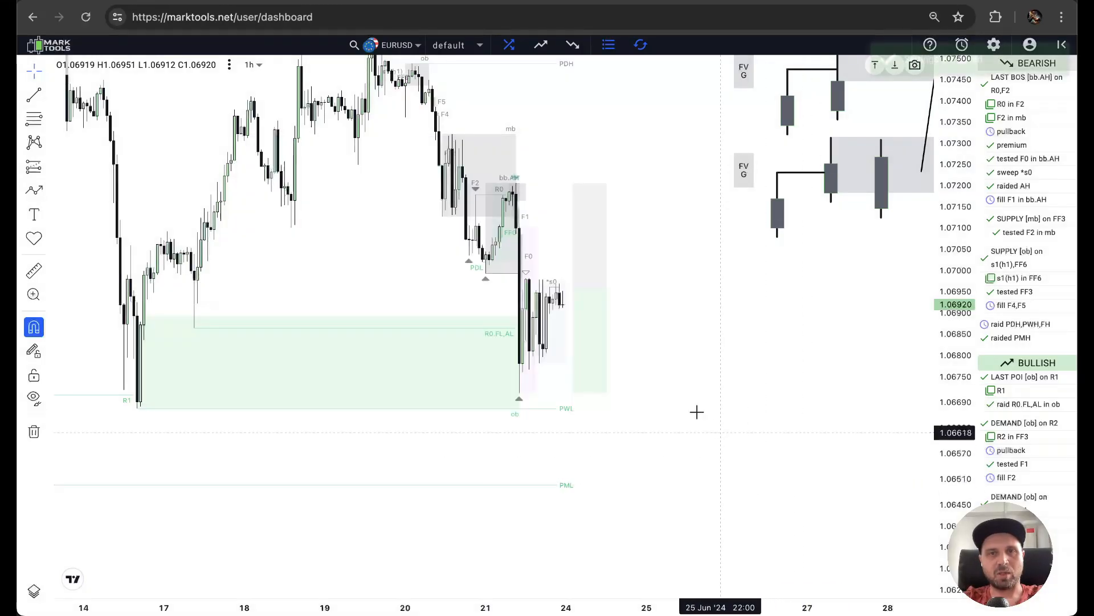
Inspect the mb, bb and demand ob zones around the 21 June sell-off.
scroll(592, 294, "up", 1)
scroll(592, 294, "up", 1)
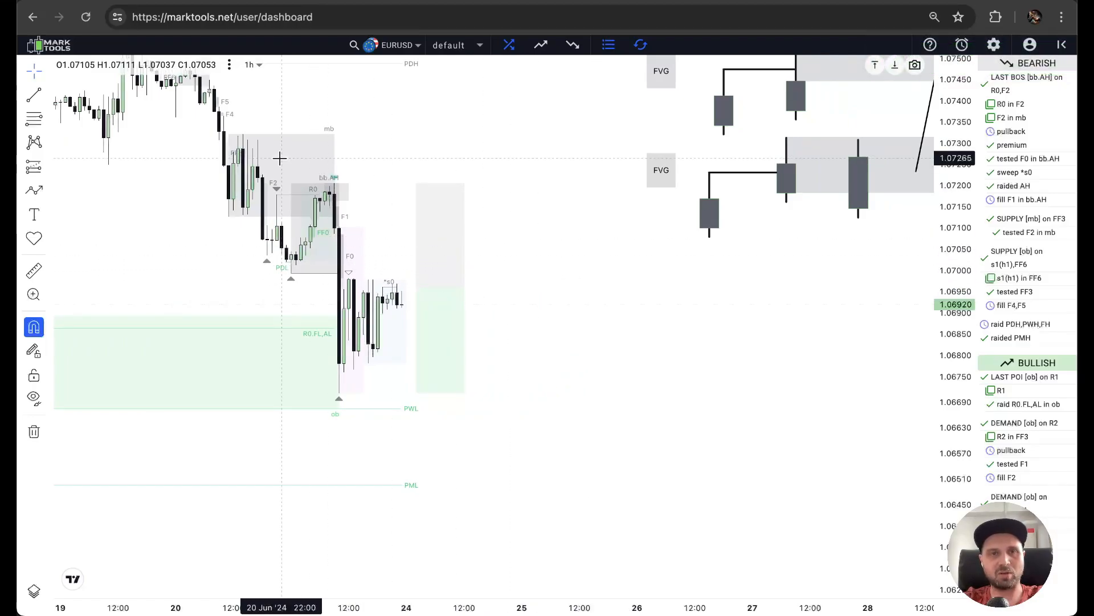
left_click_drag(282, 151, 417, 165)
scroll(416, 165, "up", 1)
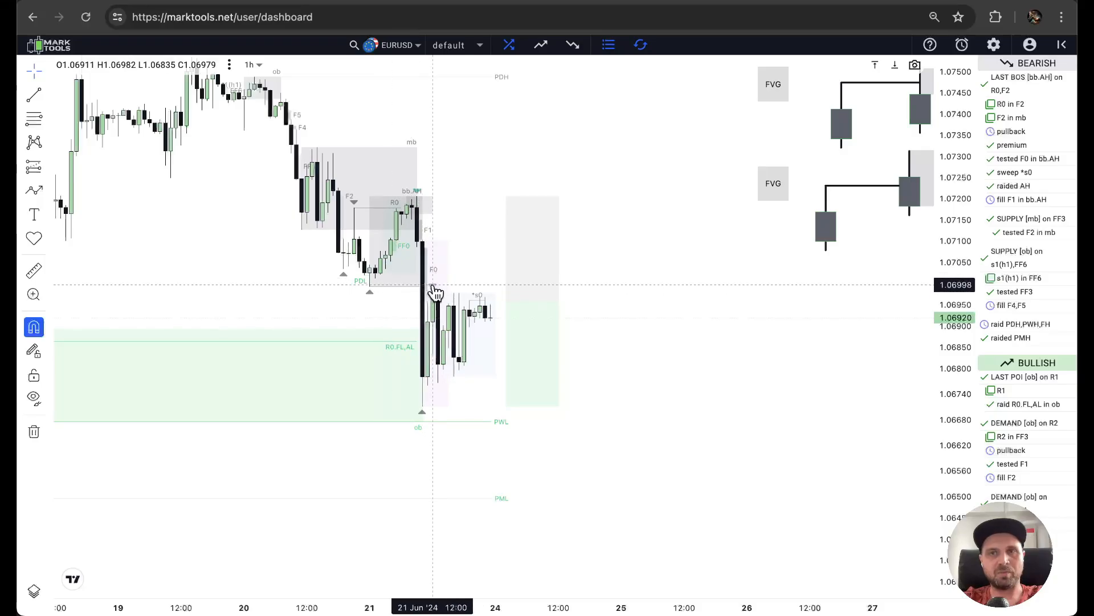
Look over the POI extend, style and refinition options in the Tools settings again.
left_click(993, 45)
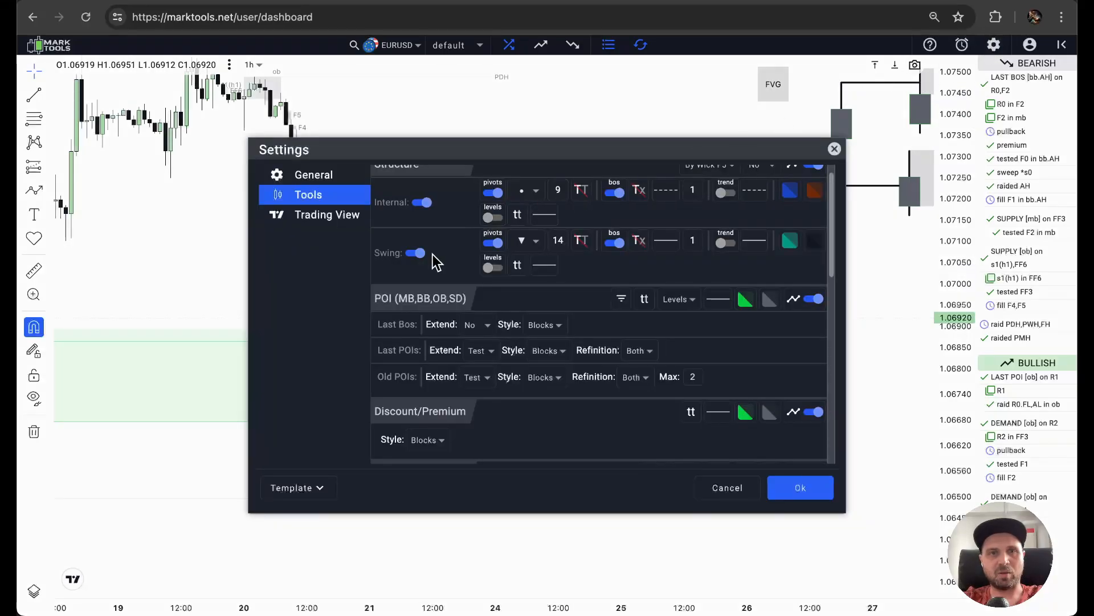
scroll(386, 369, "down", 1)
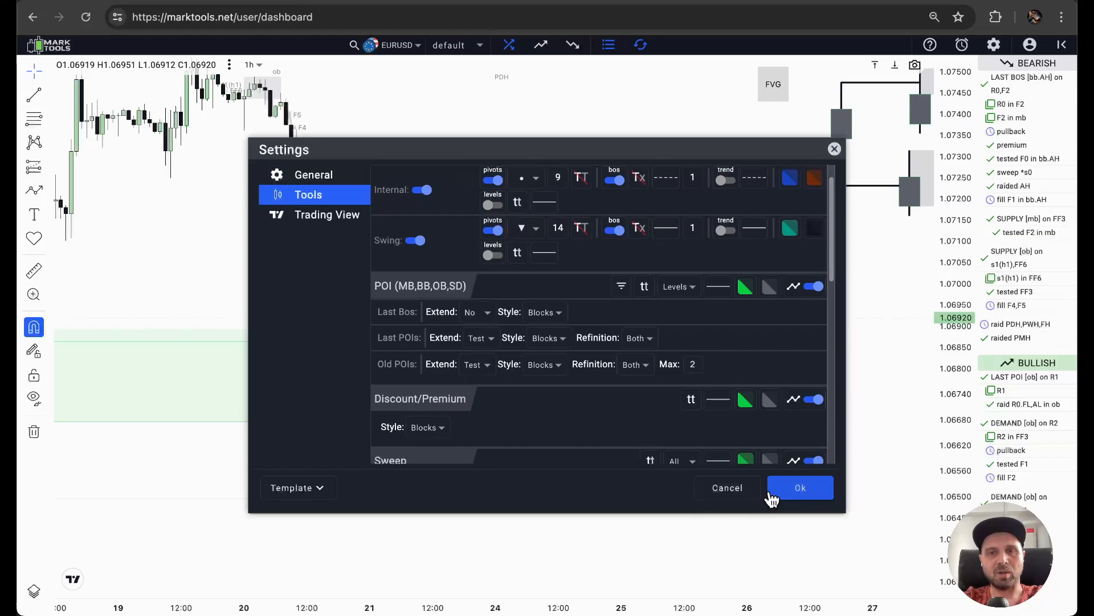
left_click(741, 489)
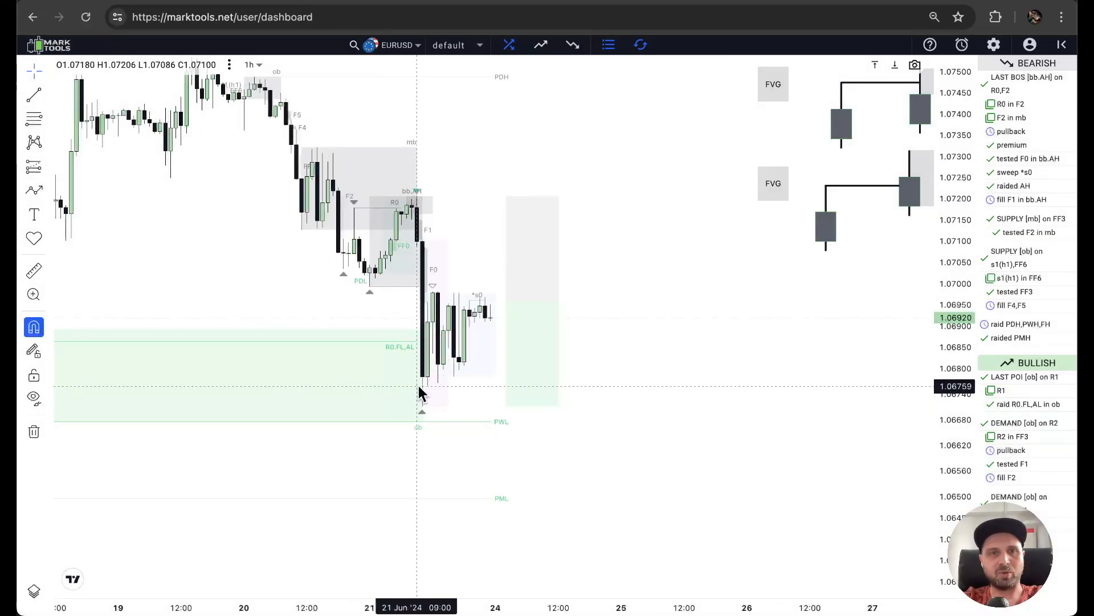
Examine the ob supply zone of 20 June and the price swing between 17 and 21 June.
left_click_drag(361, 386, 516, 394)
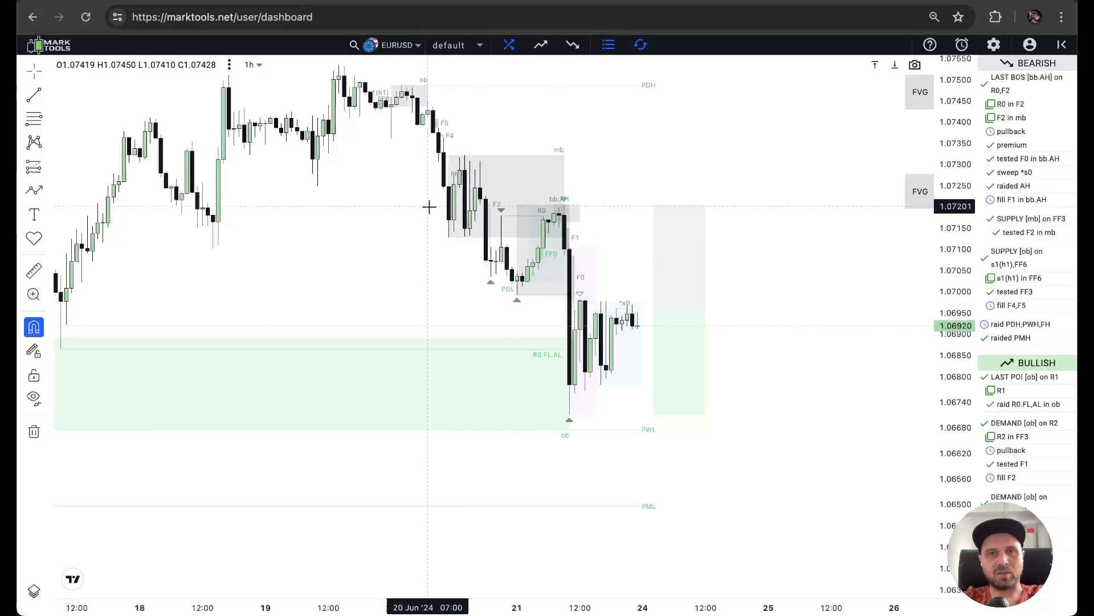
left_click_drag(471, 129, 481, 171)
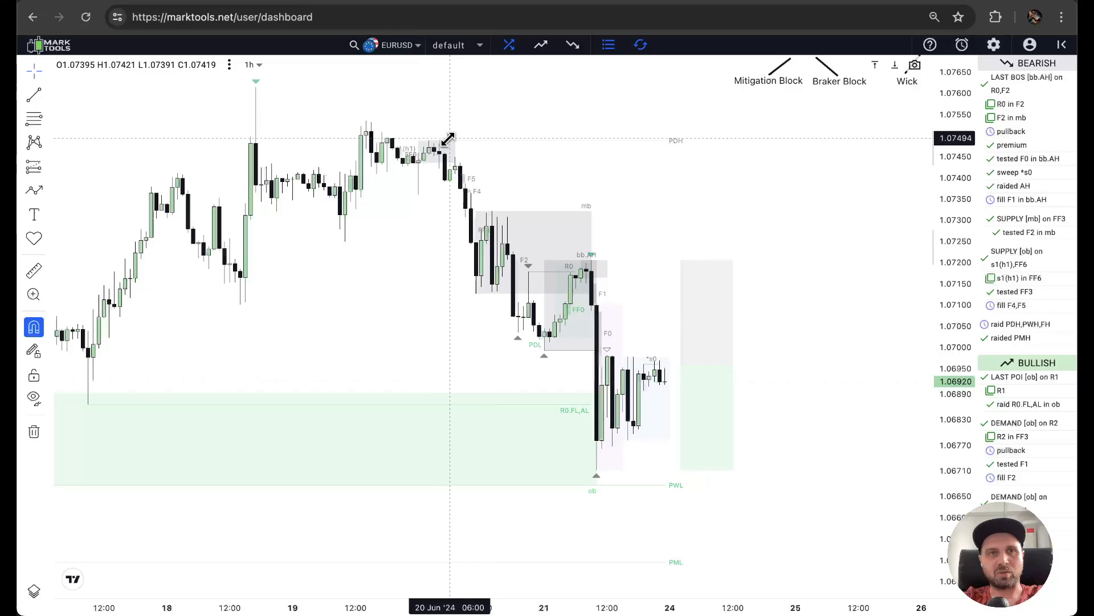
scroll(301, 130, "down", 5)
scroll(301, 130, "up", 5)
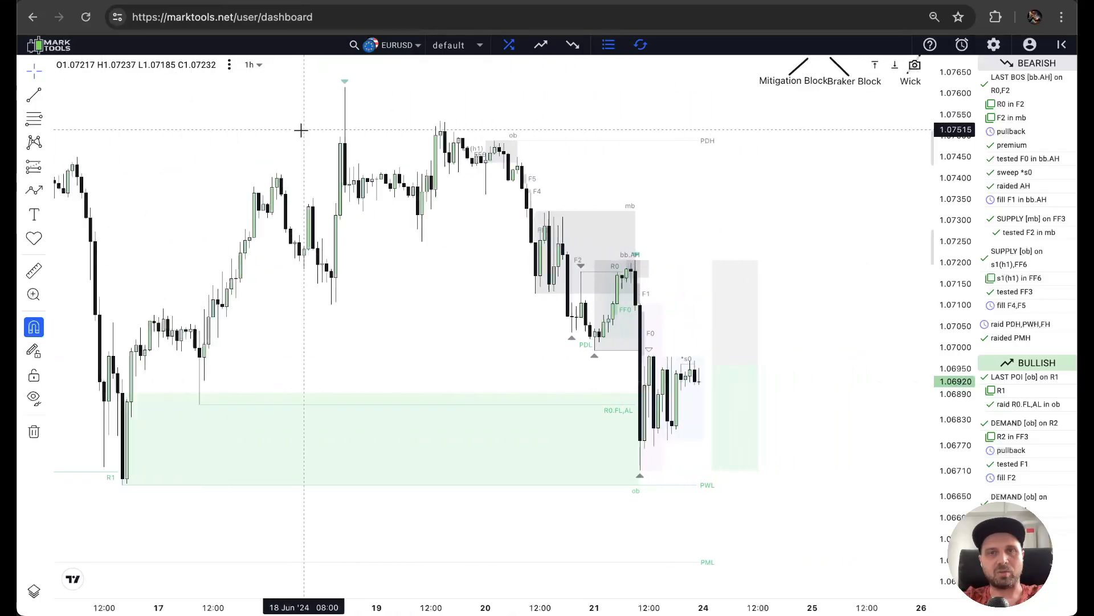
Examine the older demand order blocks from late April and early May beside the R2 and PML levels.
left_click_drag(461, 396, 767, 261)
scroll(767, 262, "down", 3)
scroll(766, 261, "down", 5)
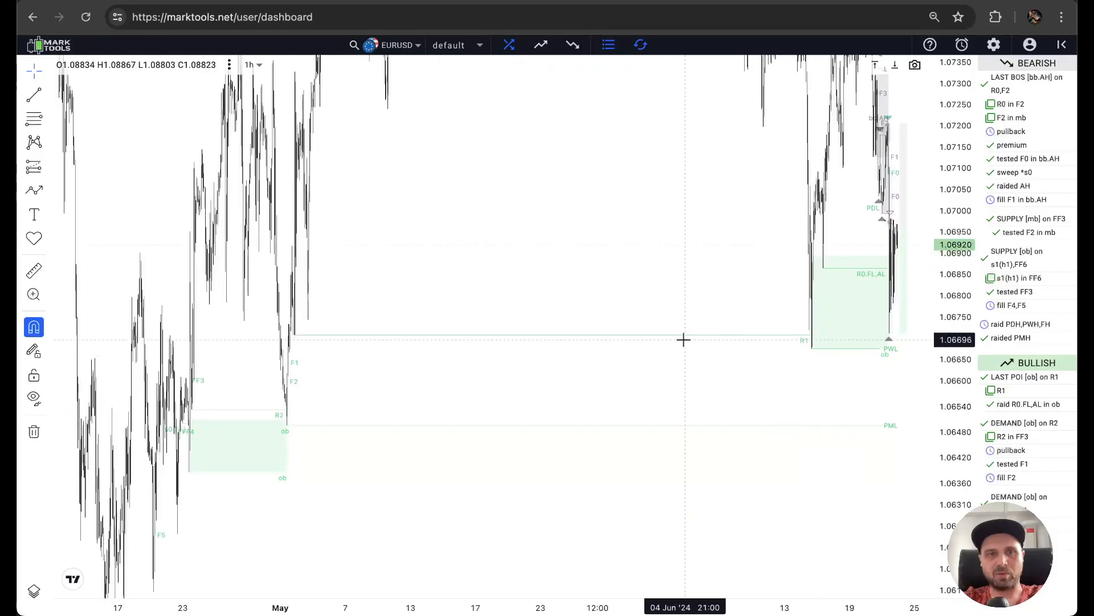
left_click_drag(684, 340, 535, 339)
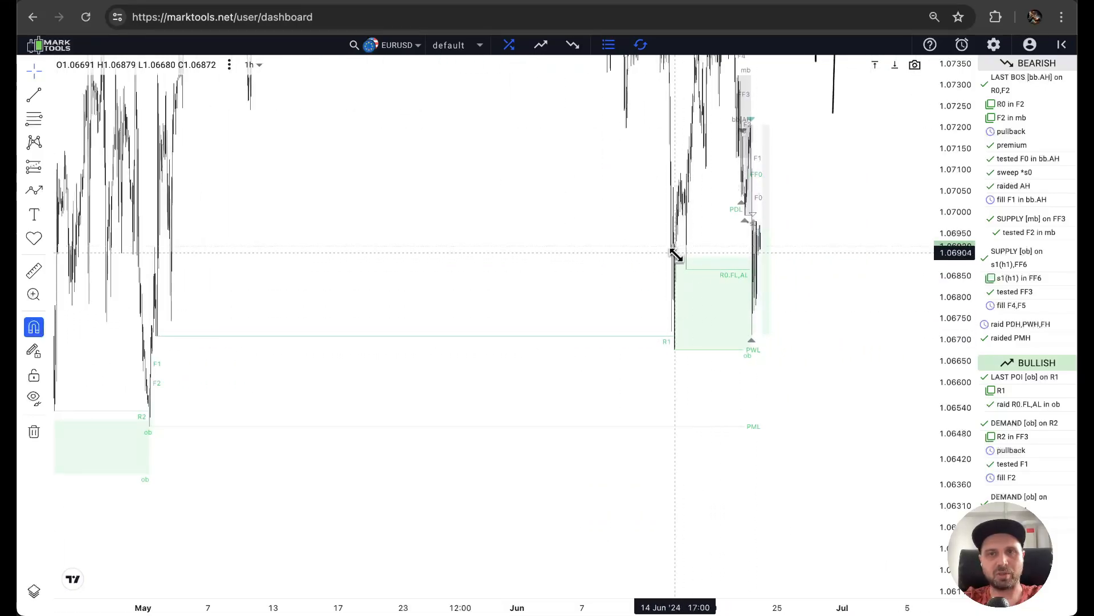
left_click_drag(350, 354, 494, 347)
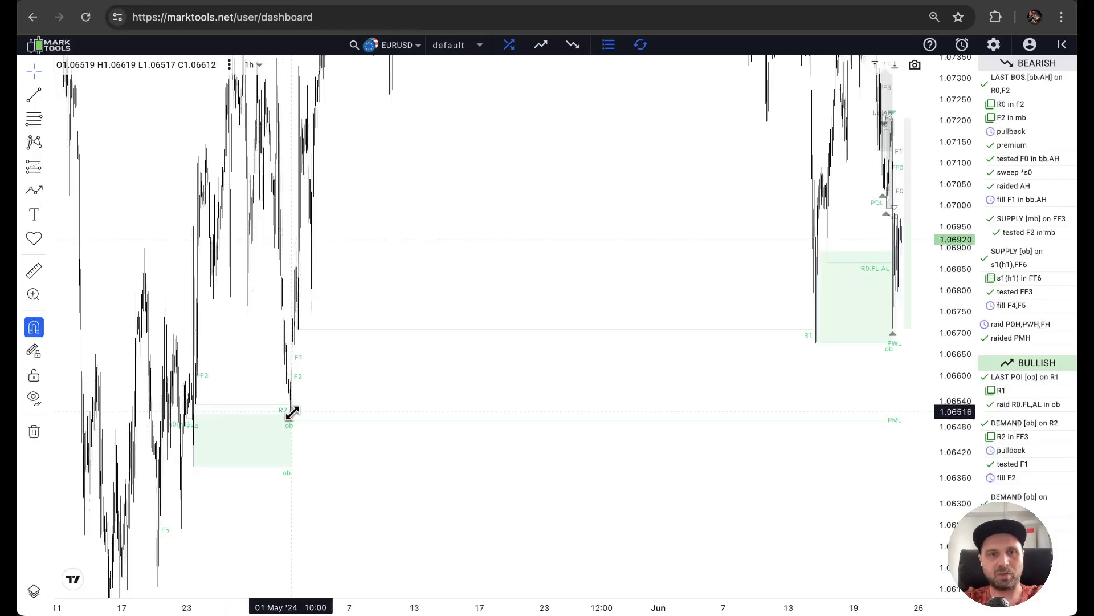
scroll(286, 404, "up", 5)
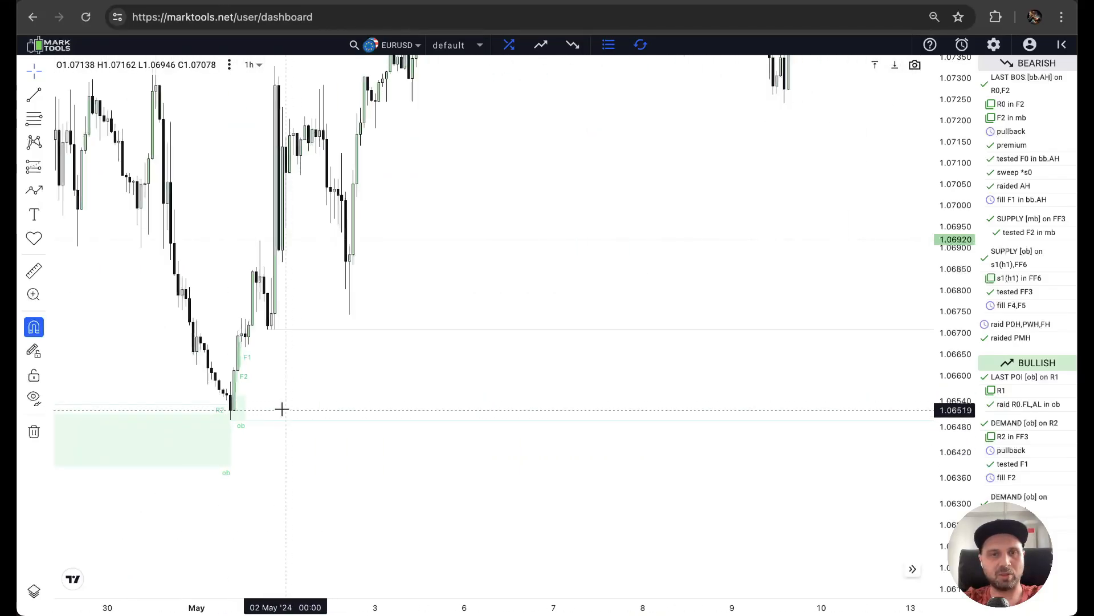
Review the price action from early May to the latest June candles around the R1 and PML levels.
left_click_drag(634, 278, 163, 437)
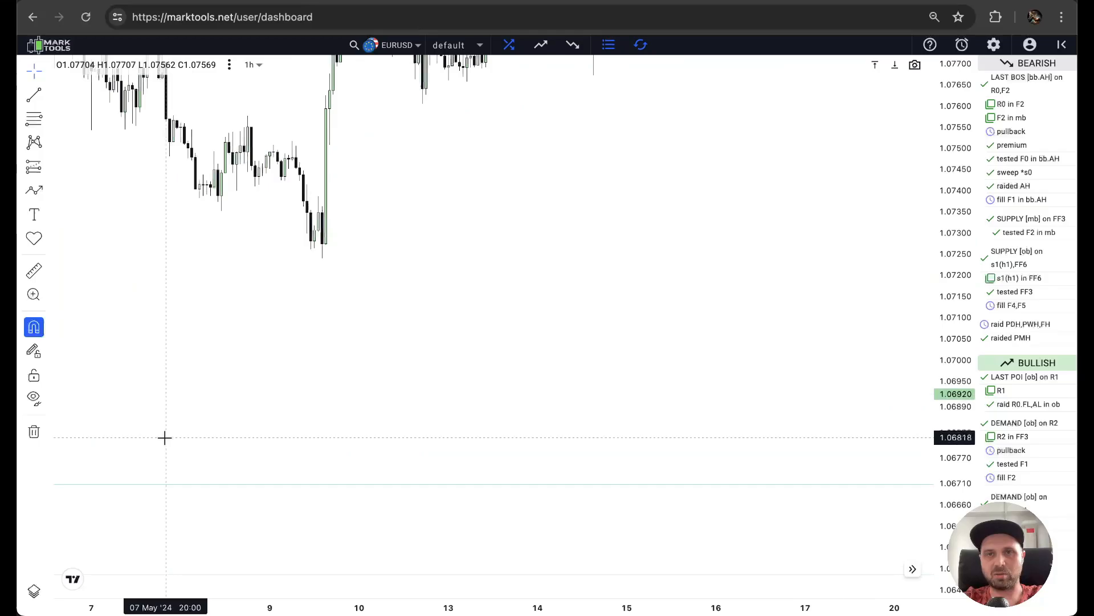
left_click_drag(674, 384, 137, 384)
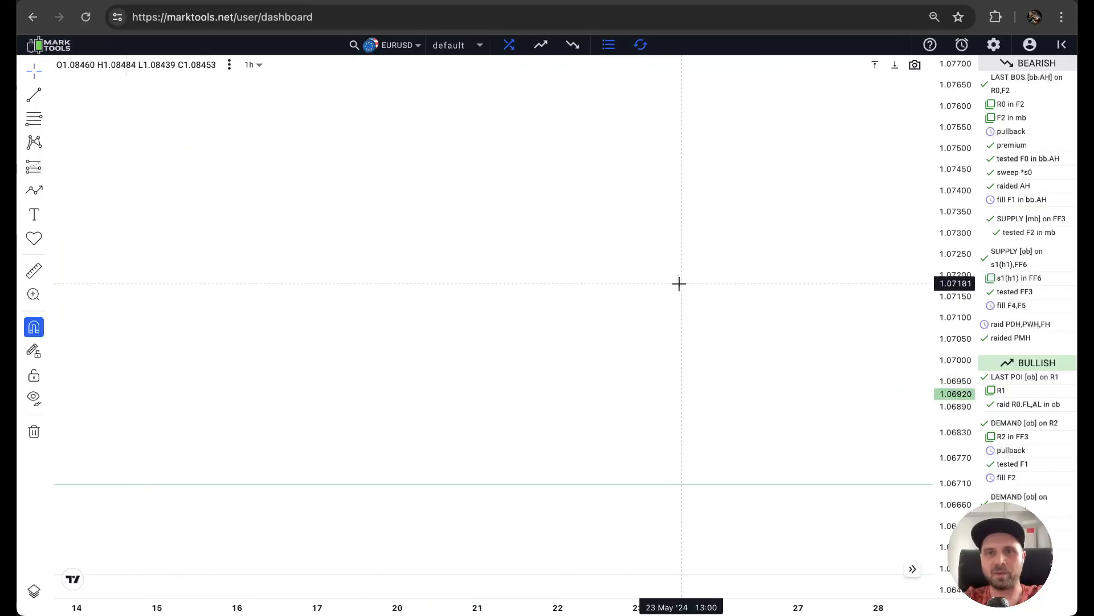
scroll(678, 284, "down", 5)
left_click_drag(757, 190, 648, 176)
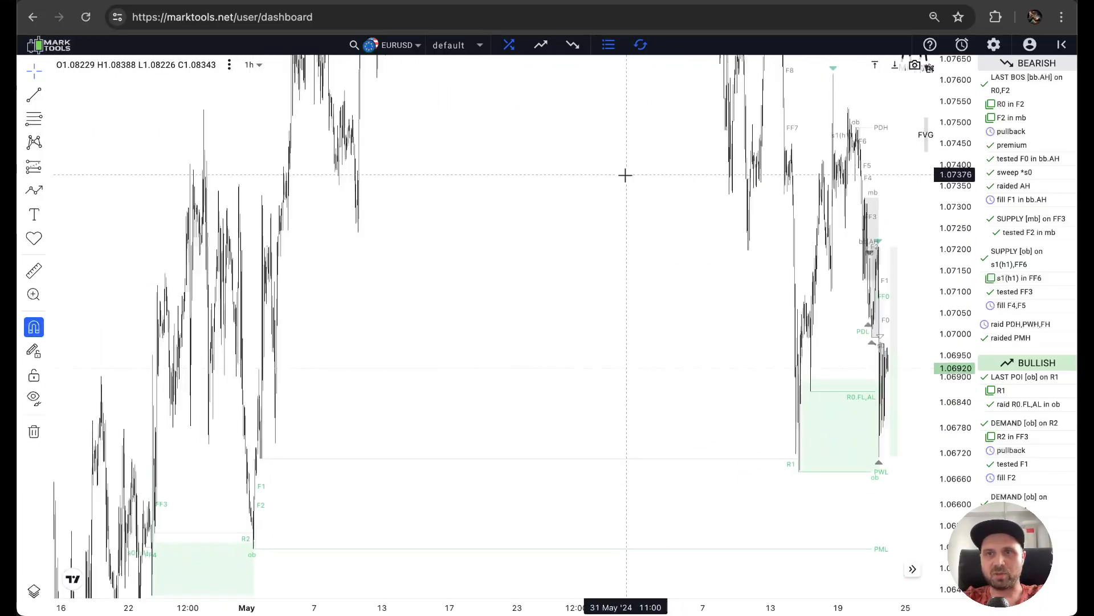
left_click_drag(703, 333, 606, 317)
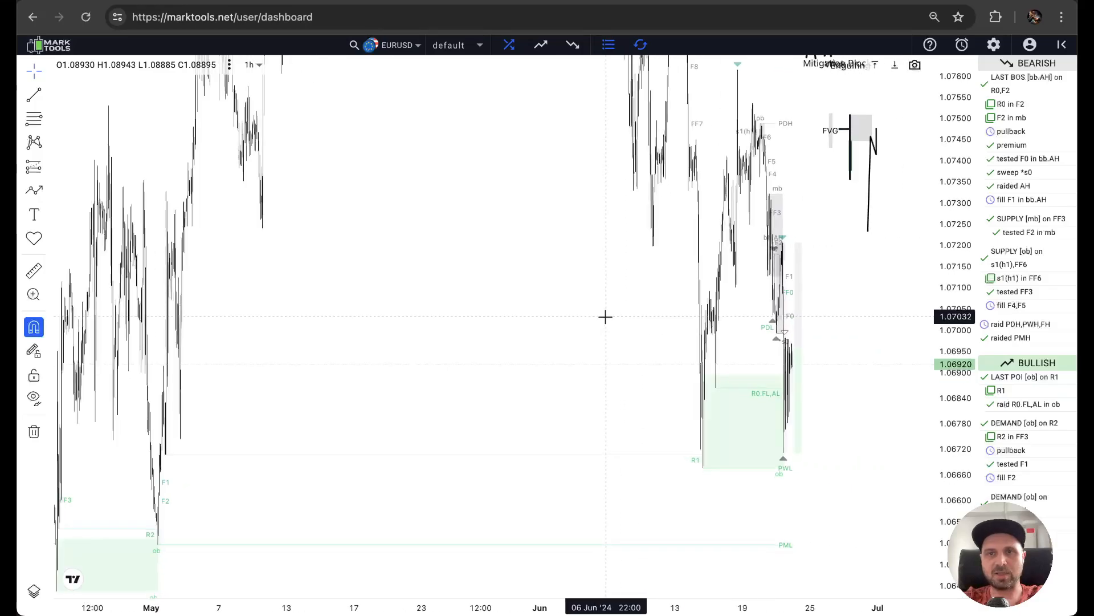
scroll(756, 232, "up", 5)
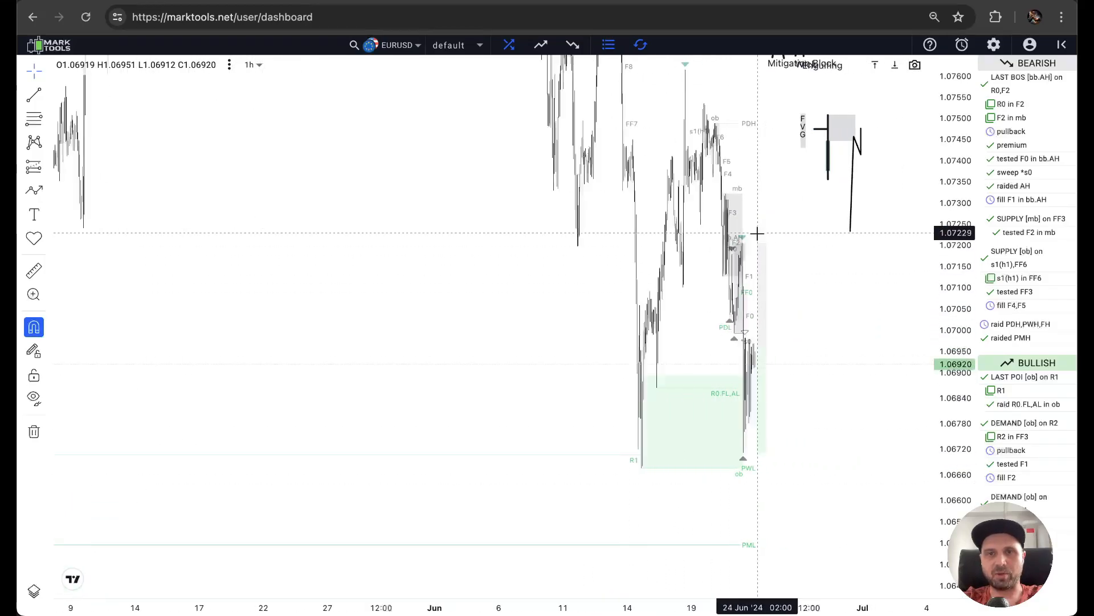
Check the POI settings briefly and examine the ob, mb and bb supply zones of 20 and 21 June.
left_click(993, 44)
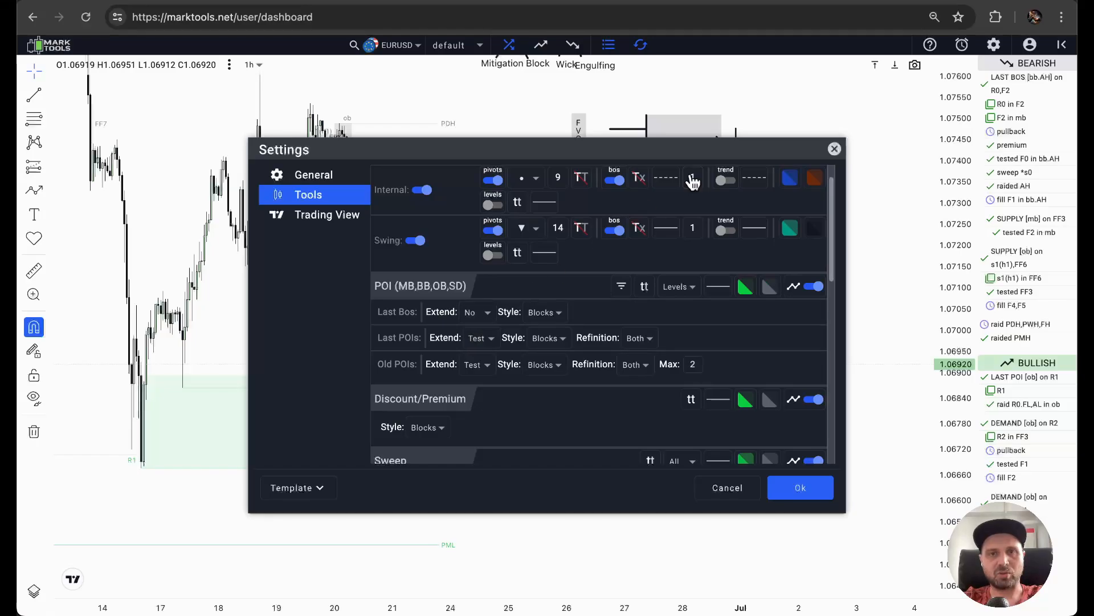
left_click(834, 149)
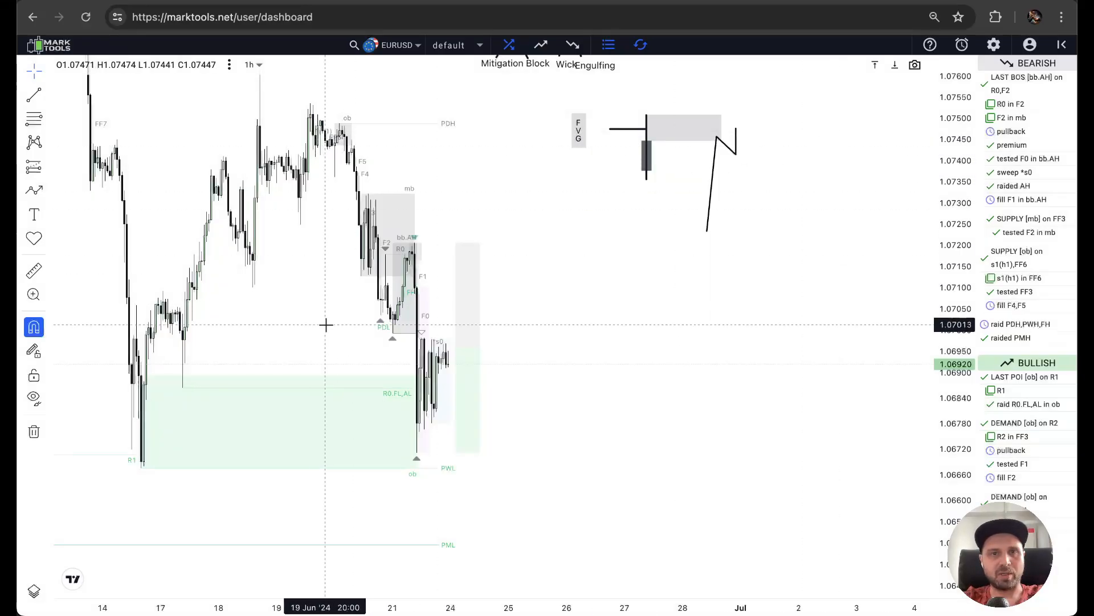
scroll(347, 341, "up", 5)
left_click_drag(274, 227, 755, 268)
scroll(756, 268, "up", 5)
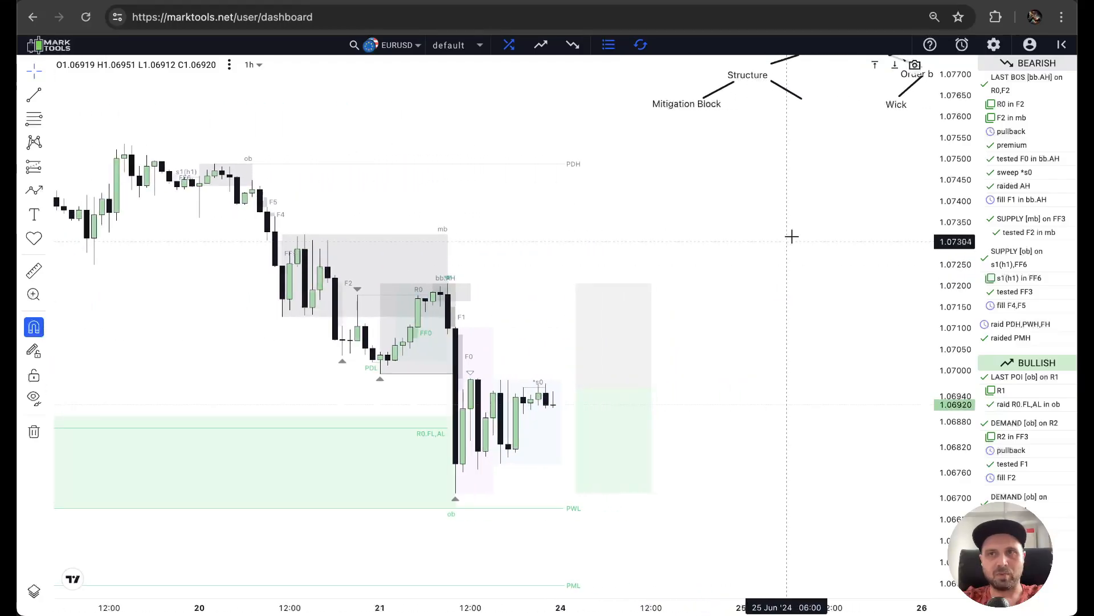
scroll(593, 215, "up", 1)
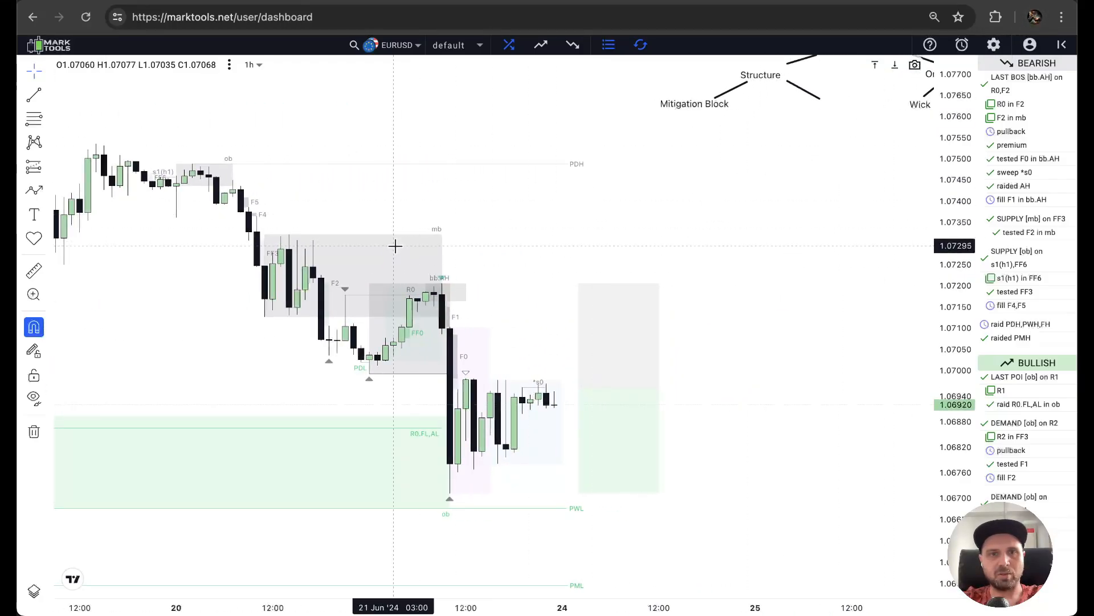
left_click_drag(394, 244, 612, 203)
scroll(610, 200, "up", 2)
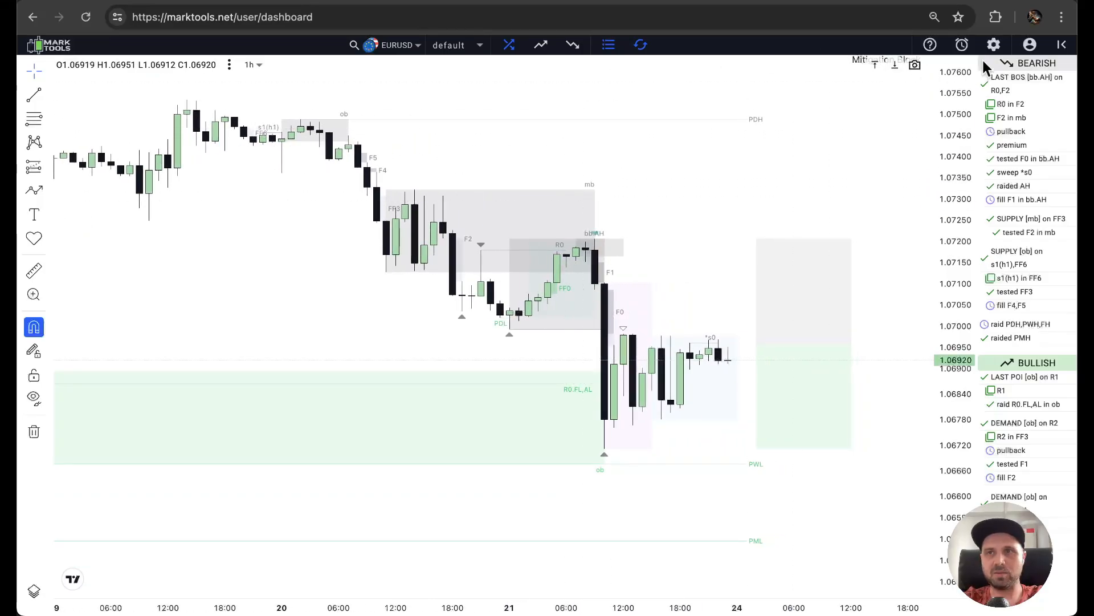
Bring up the tool settings beside the supply zones and set the Extend option of Old POIs to No.
left_click(994, 46)
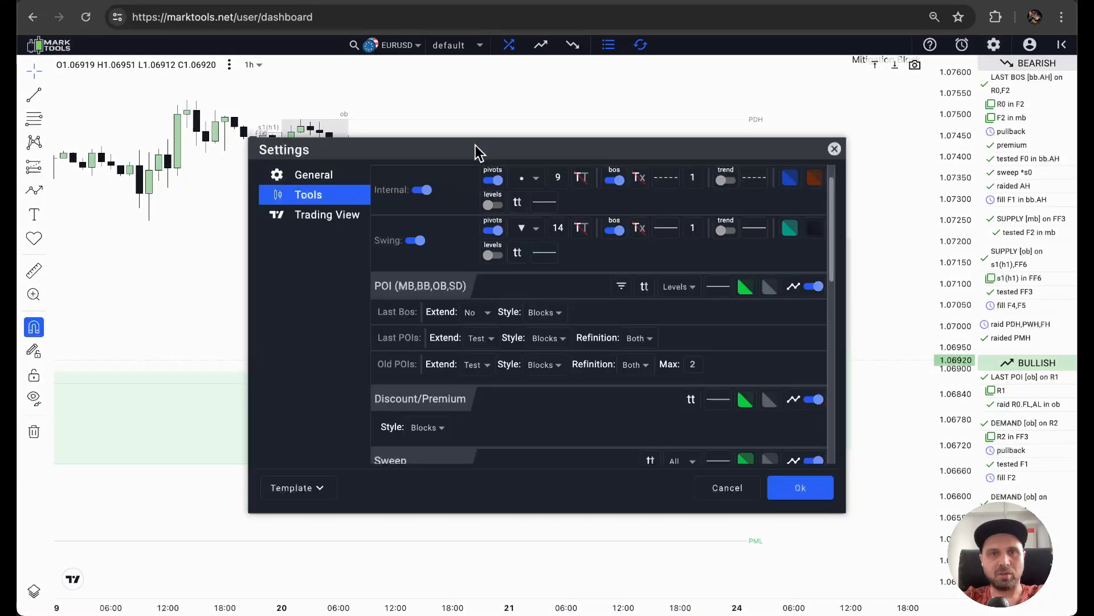
left_click_drag(475, 146, 212, 337)
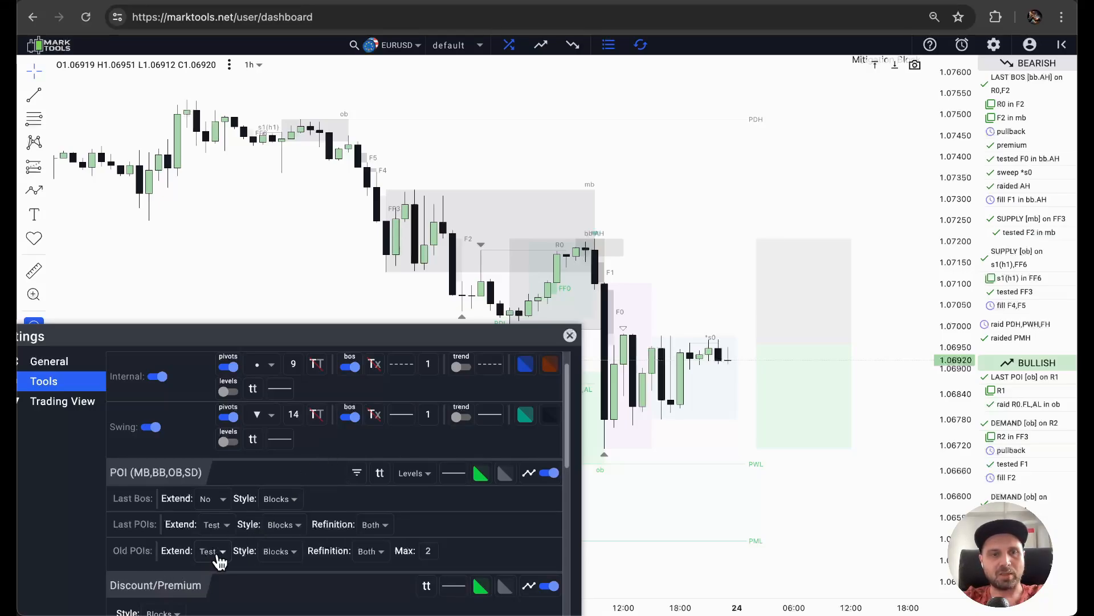
left_click(212, 552)
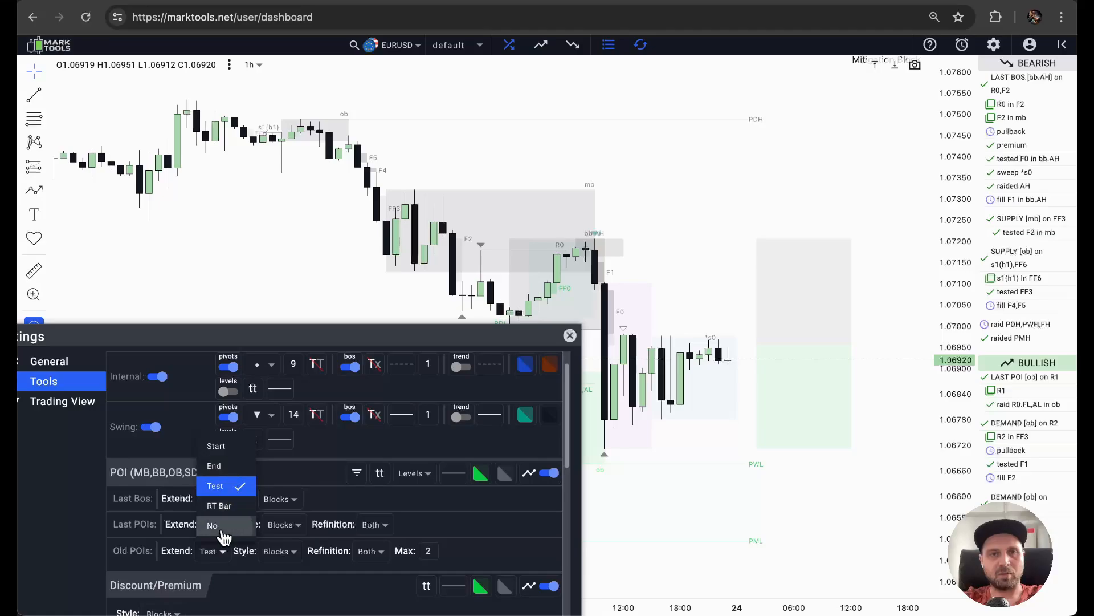
left_click(231, 525)
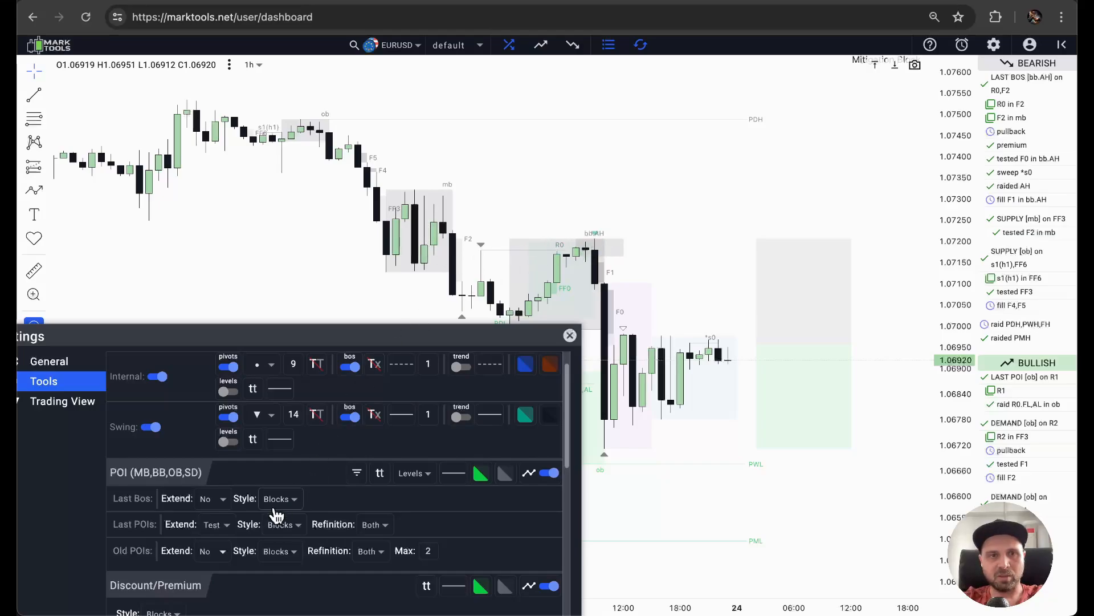
Set the Old POIs Extend option to Test, switch it to Start and compare the zones on the chart.
left_click(211, 555)
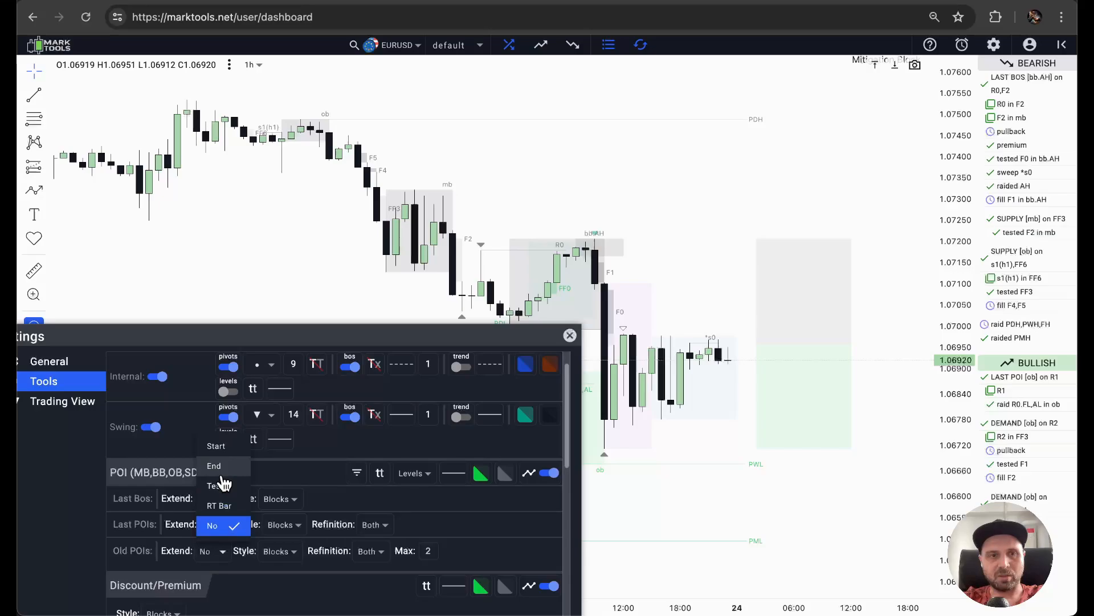
left_click(222, 489)
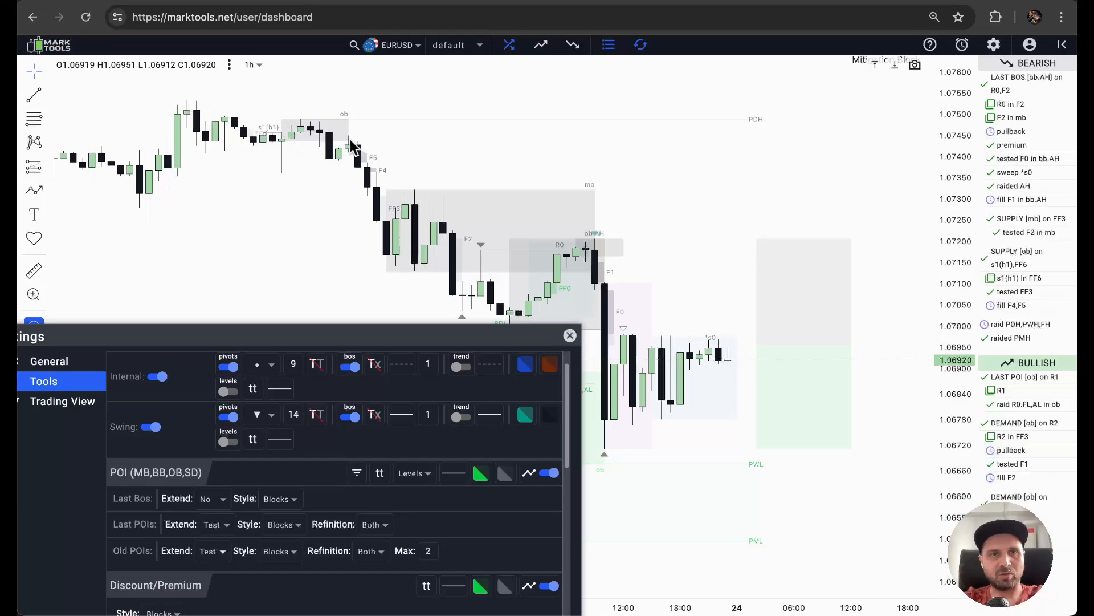
left_click(216, 549)
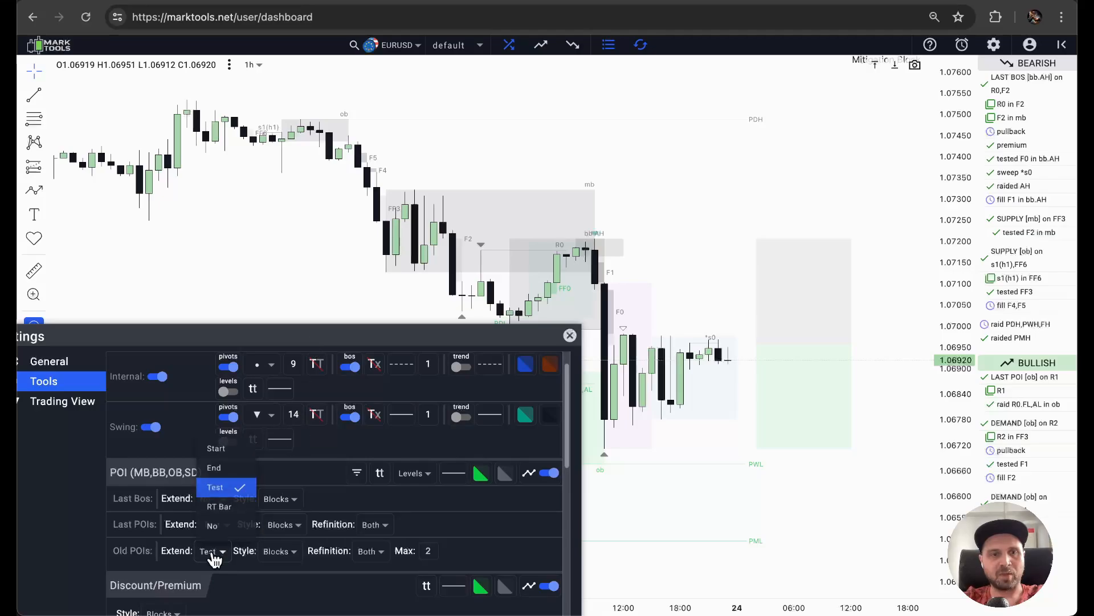
left_click(222, 448)
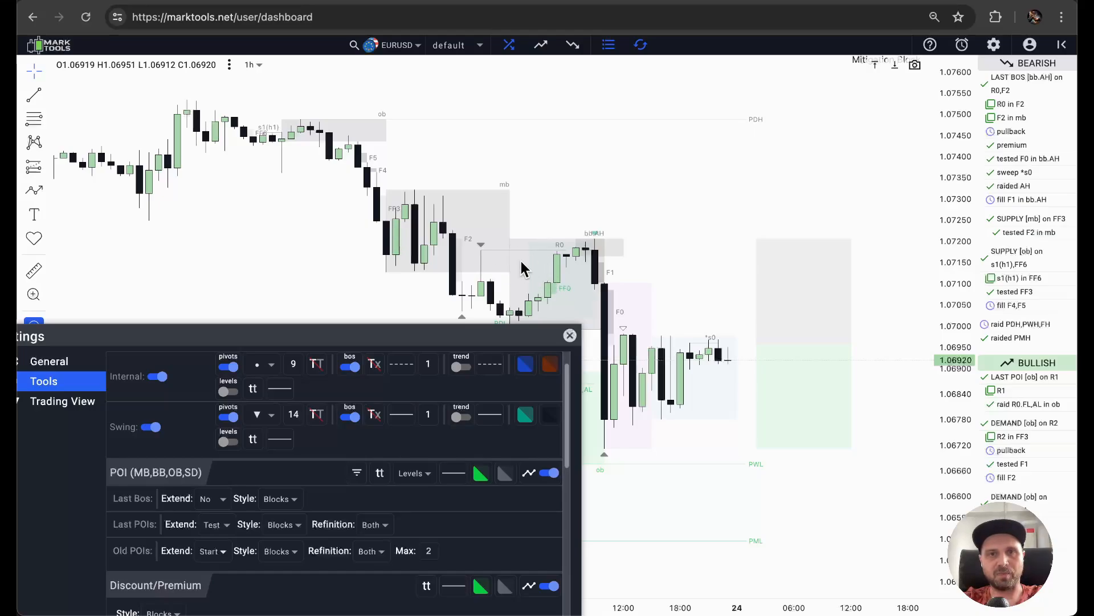
left_click_drag(487, 341, 464, 440)
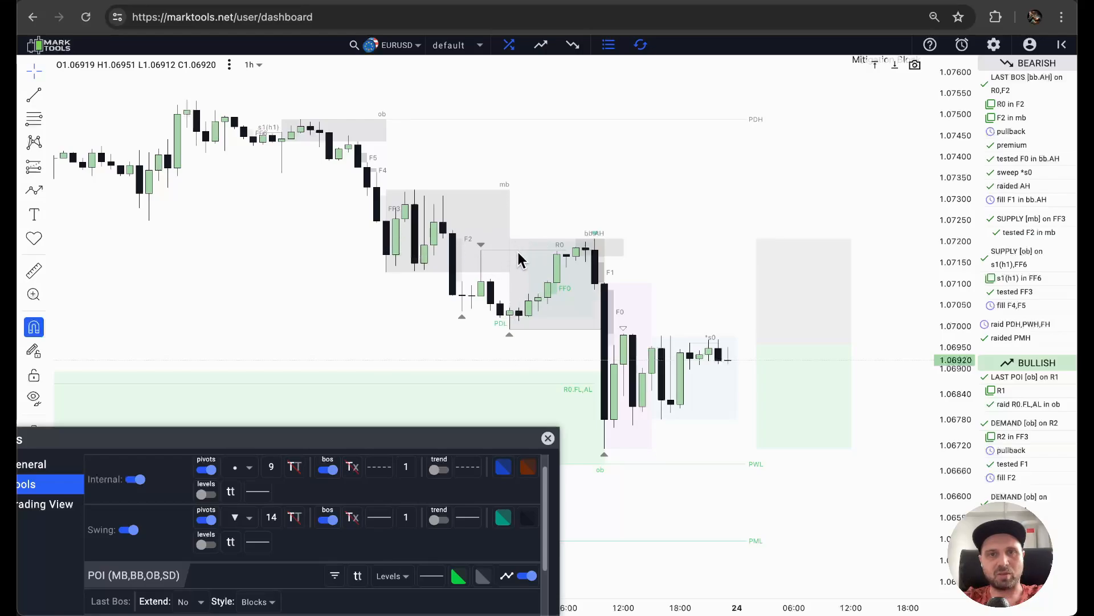
Set the Old POIs Extend option to End and uncover the mb and ob zones for comparison.
left_click_drag(358, 439, 433, 255)
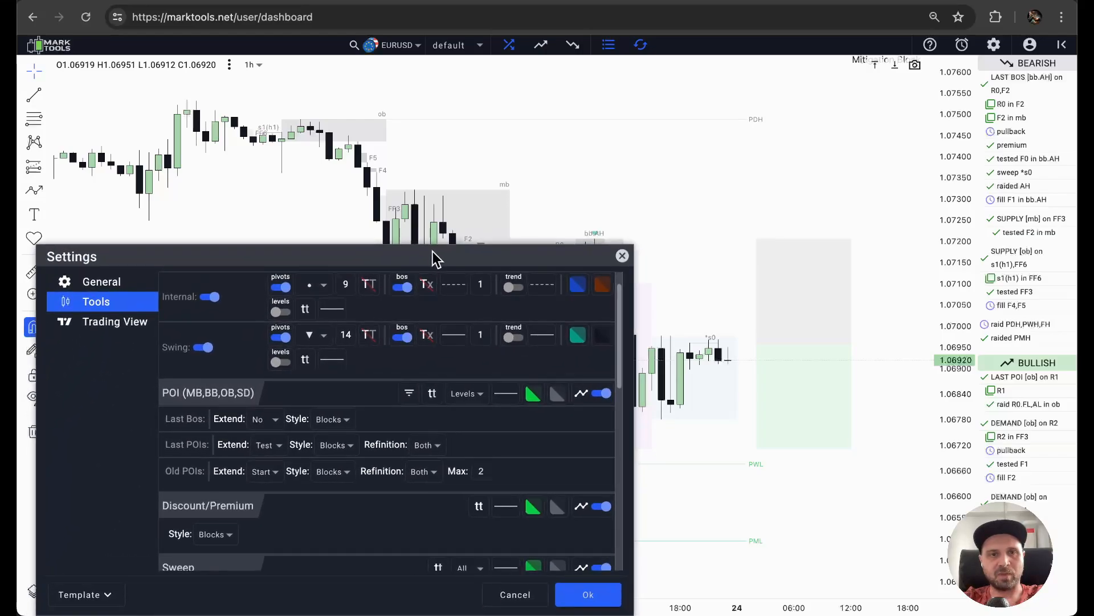
left_click(267, 472)
left_click(274, 520)
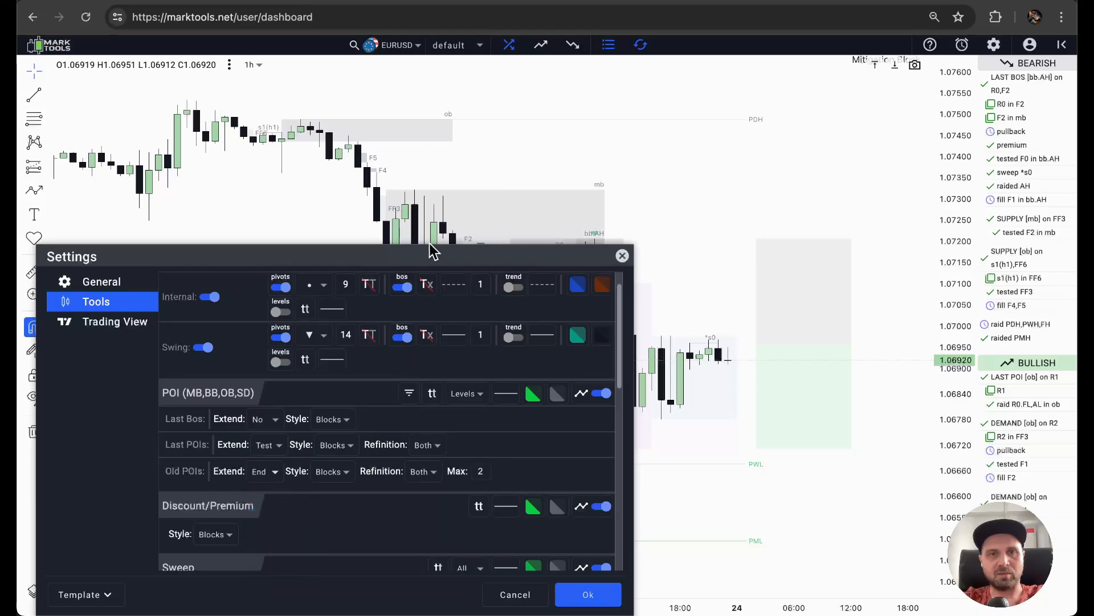
left_click_drag(425, 254, 424, 405)
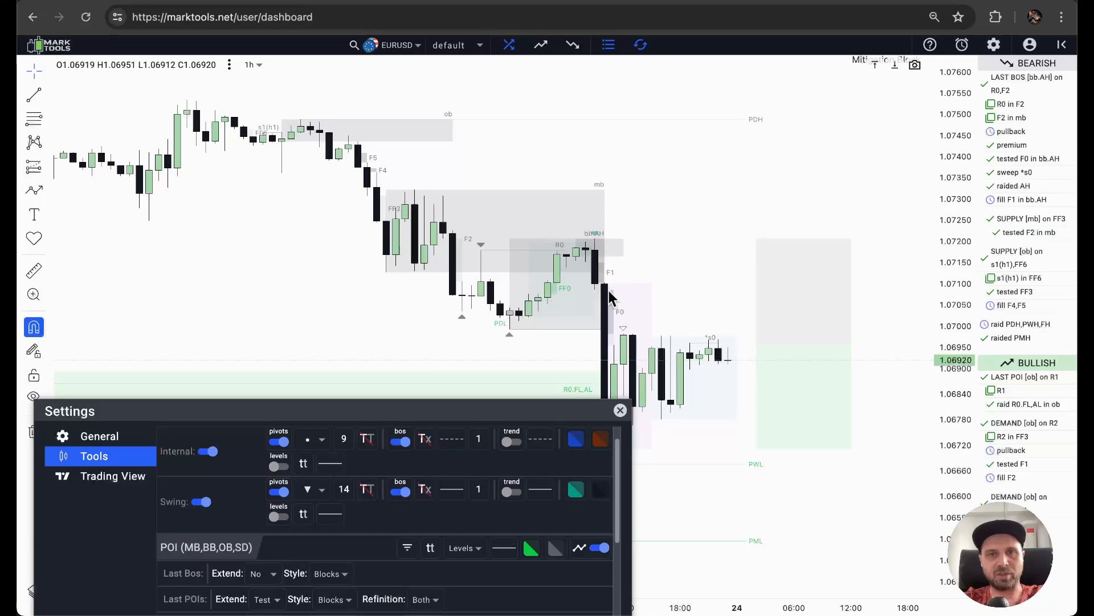
Set the Old POIs Extend option to RT Bar and uncover the supply zones on the chart.
left_click_drag(423, 408, 392, 209)
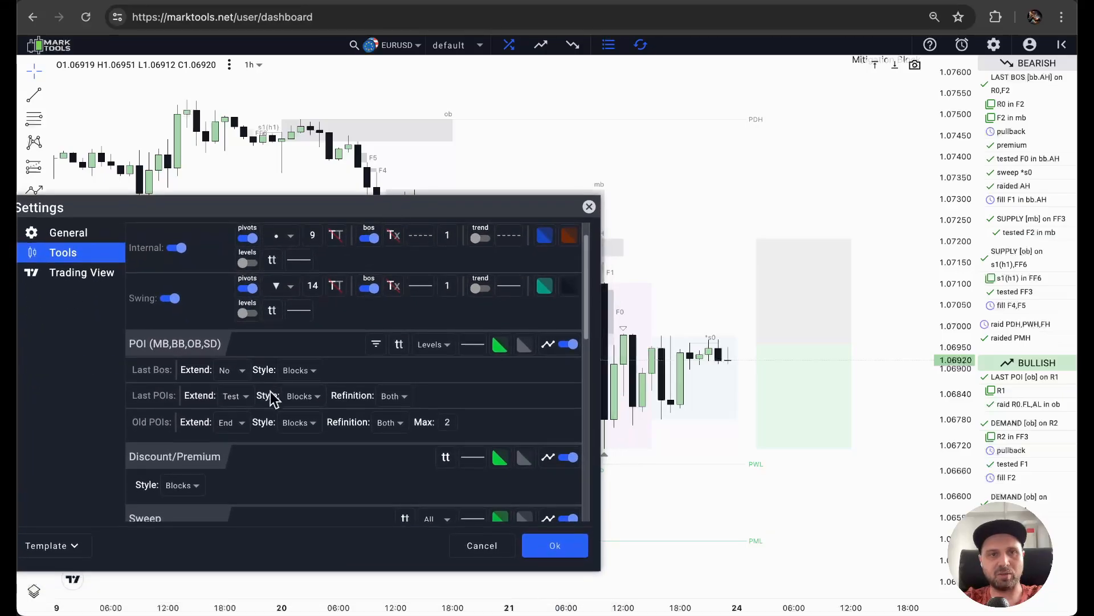
left_click(233, 423)
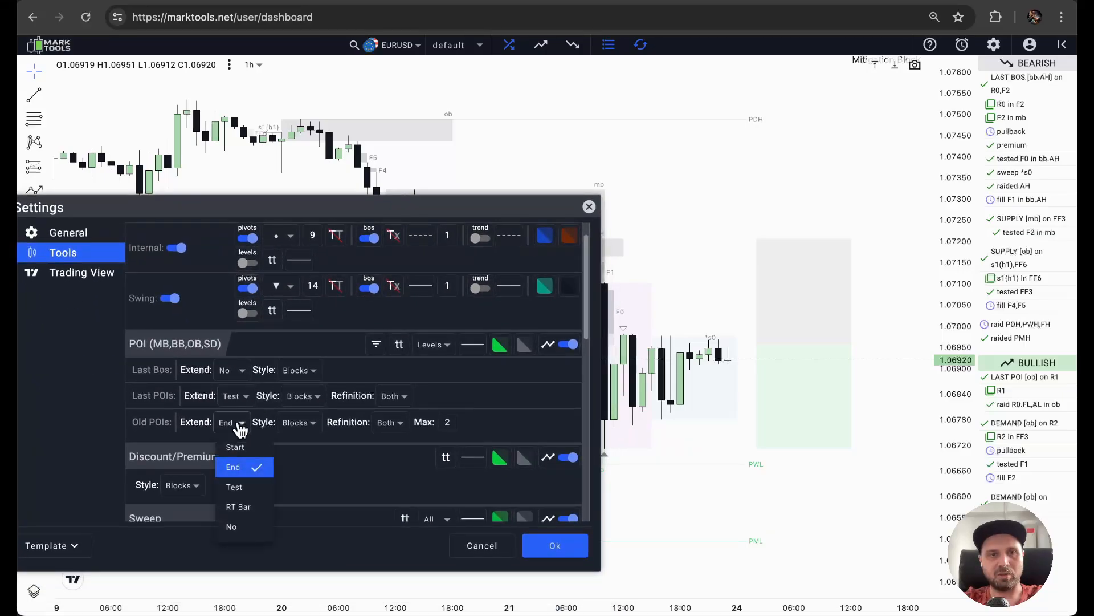
left_click(238, 507)
left_click_drag(329, 207, 375, 411)
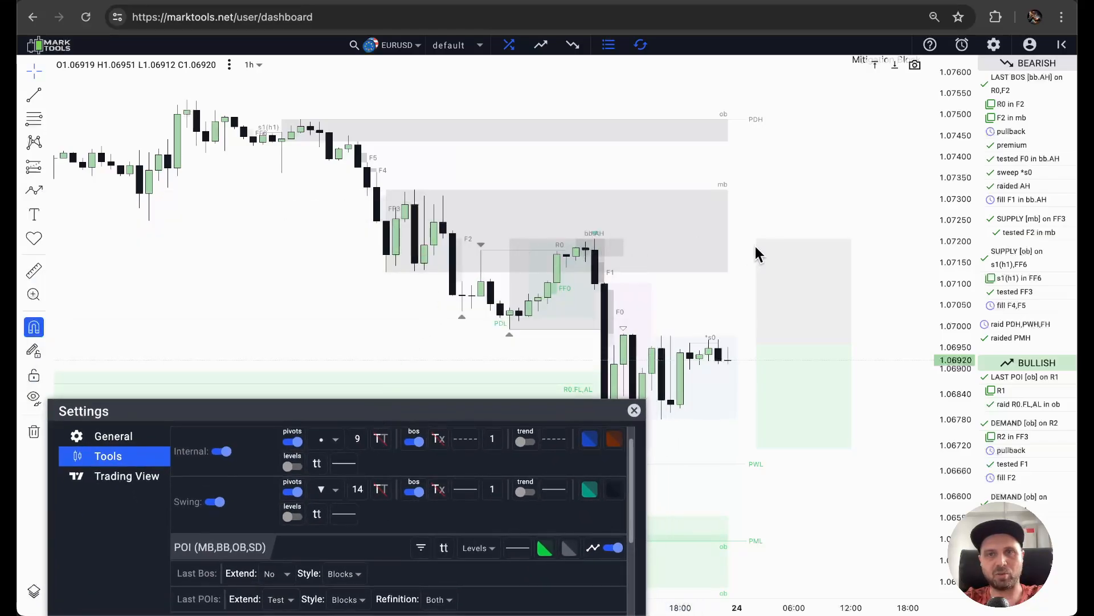
Set the Old POIs Extend option to No.
left_click_drag(437, 412, 386, 192)
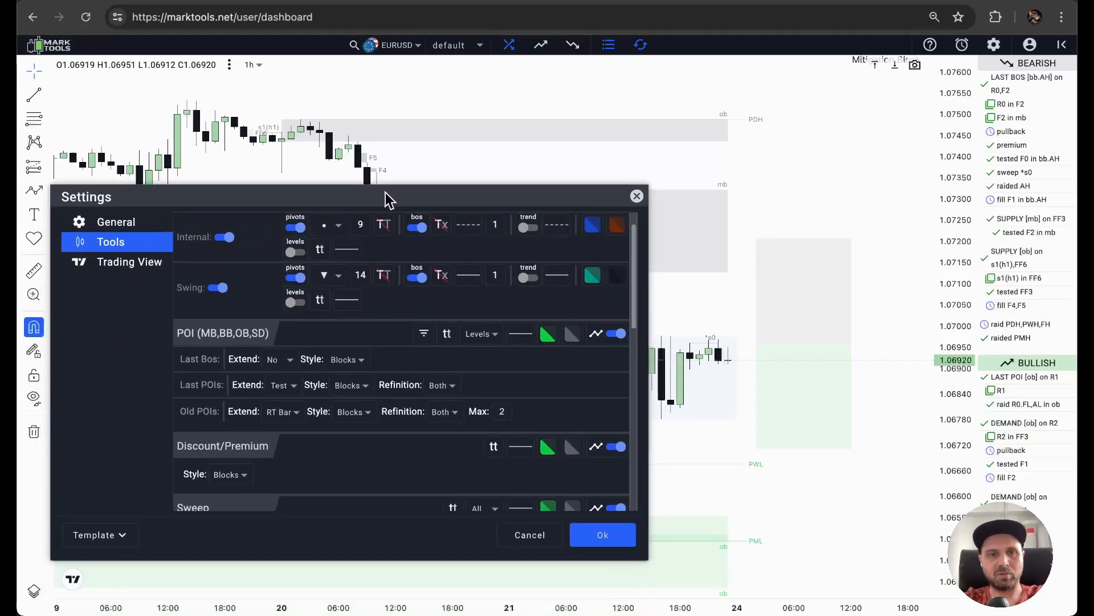
left_click(288, 419)
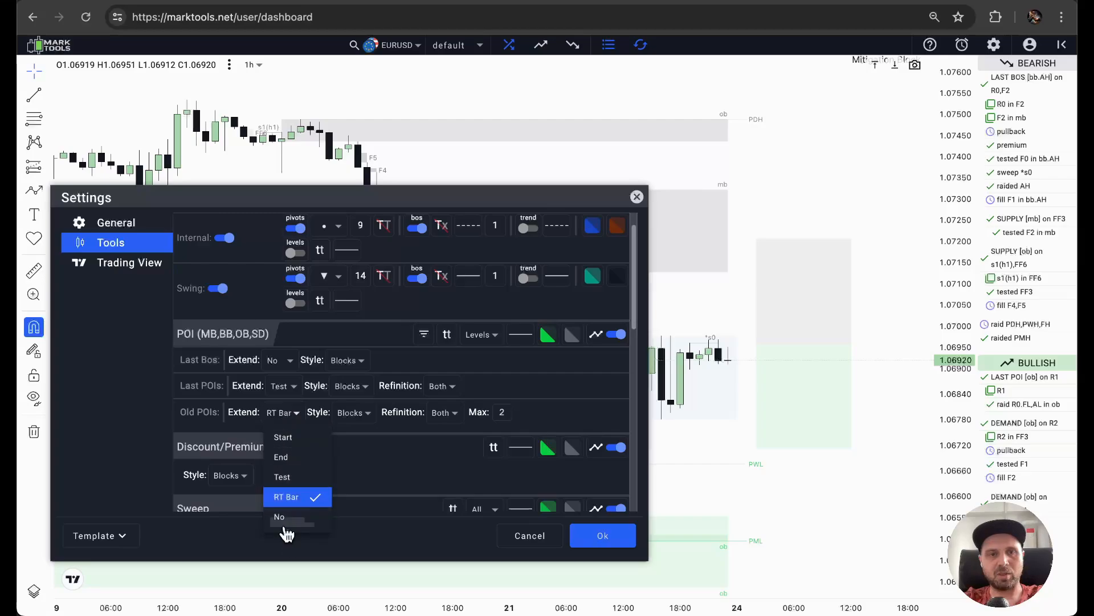
left_click(285, 525)
left_click_drag(396, 201, 420, 204)
Set the Old POIs Extend option back to Test and uncover the zones on the chart.
left_click(303, 405)
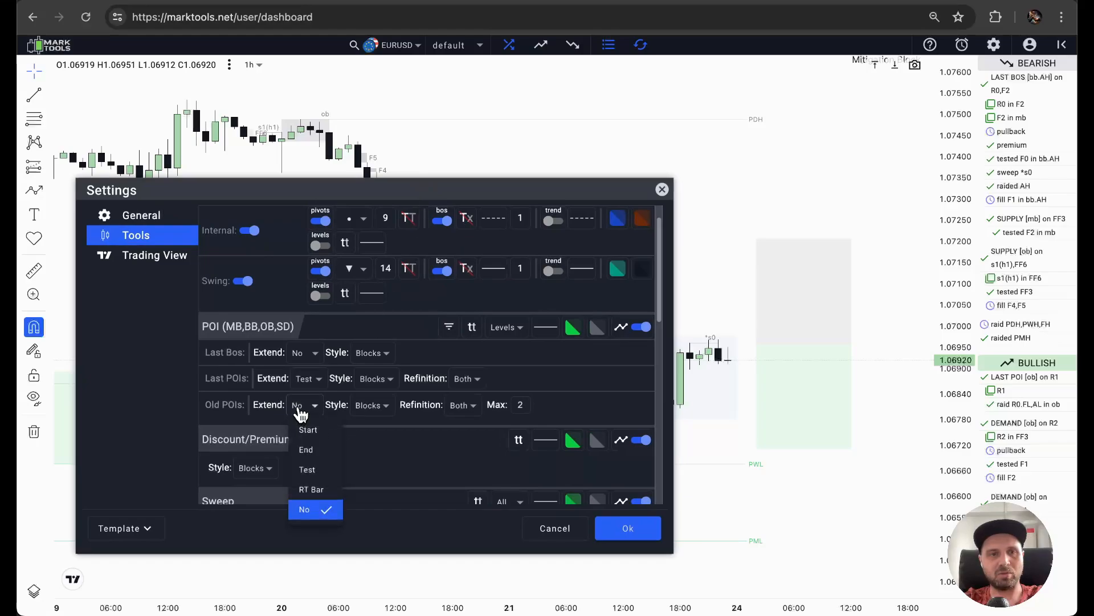
left_click(308, 470)
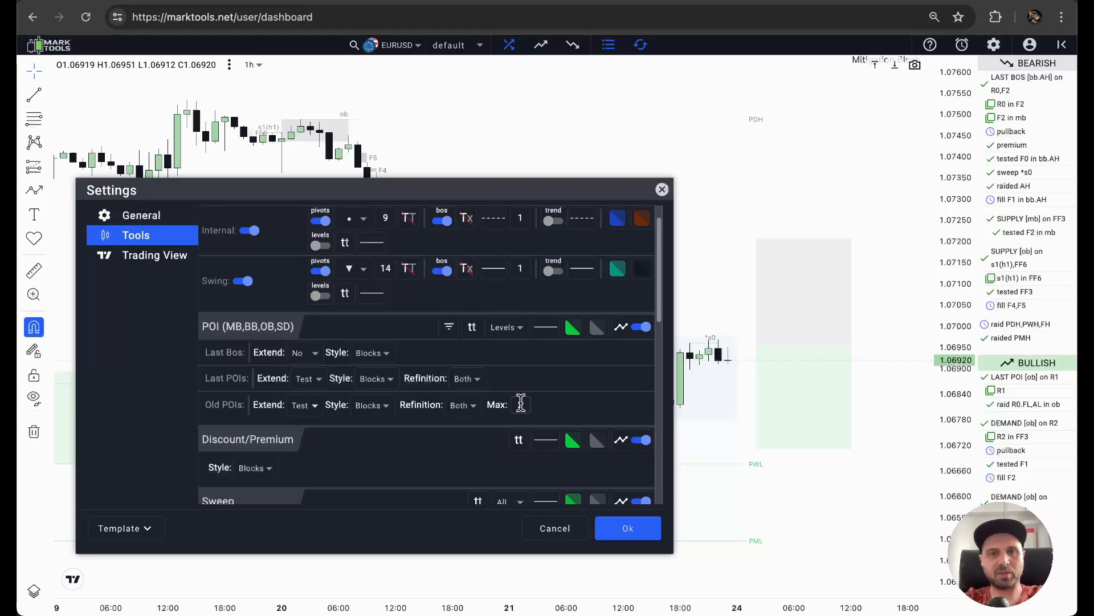
left_click_drag(493, 200, 608, 406)
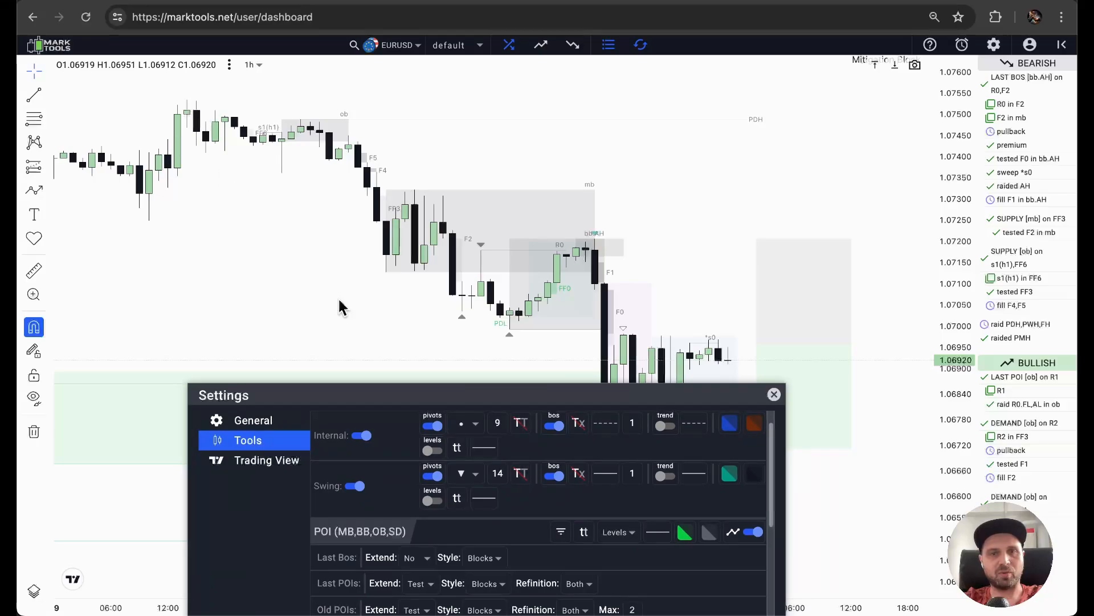
Set the maximum number of Old POIs to 6, apply the settings and show the older zones on the chart.
left_click_drag(493, 402, 350, 234)
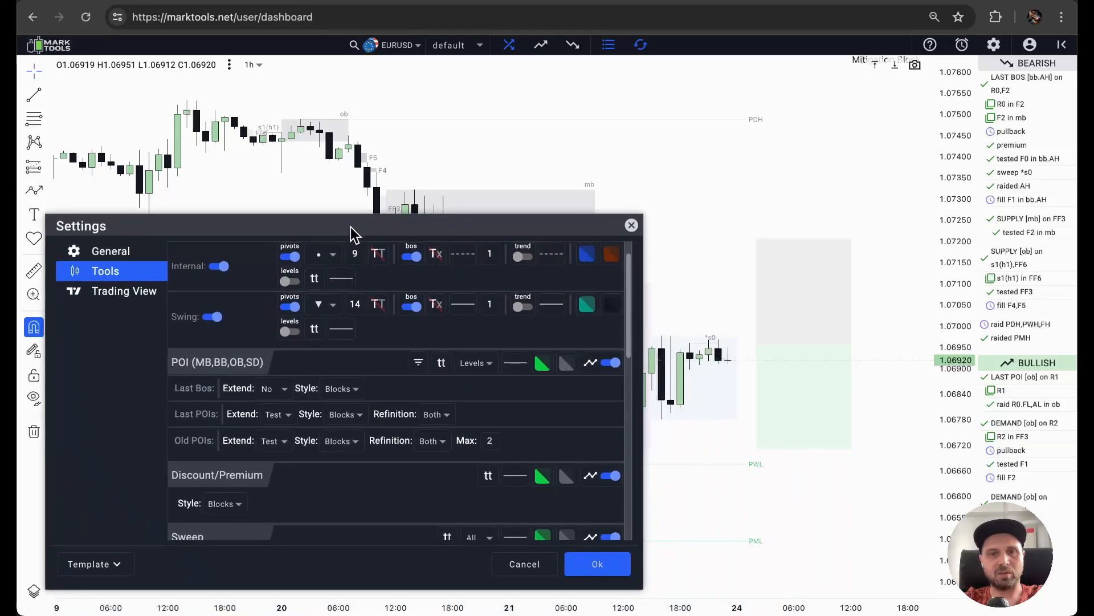
left_click(489, 440)
left_click_drag(481, 471, 498, 474)
left_click(494, 442)
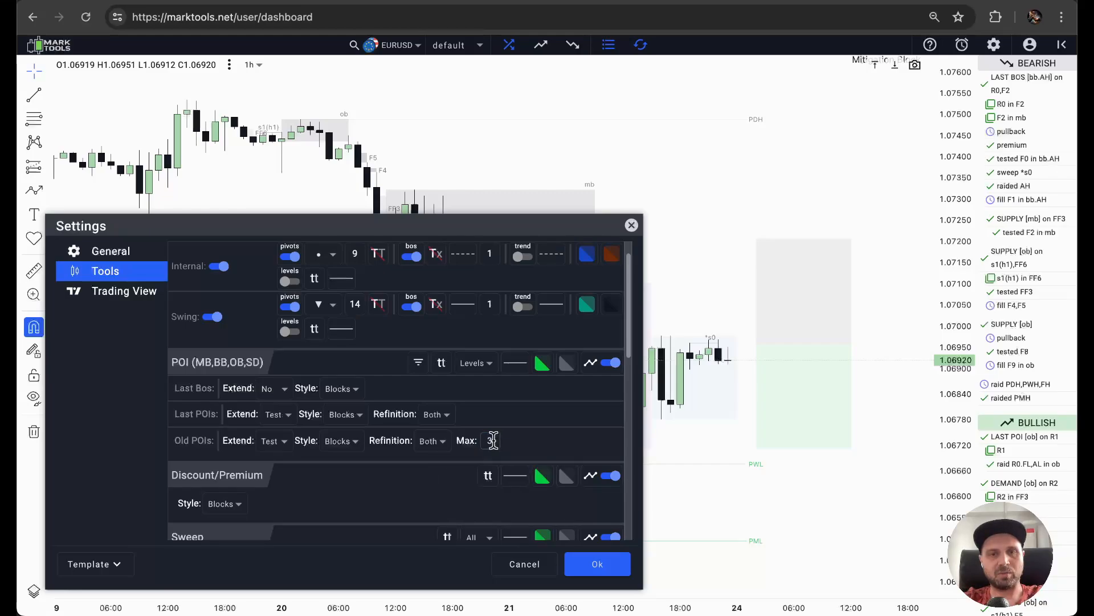
double_click(491, 440)
type("6")
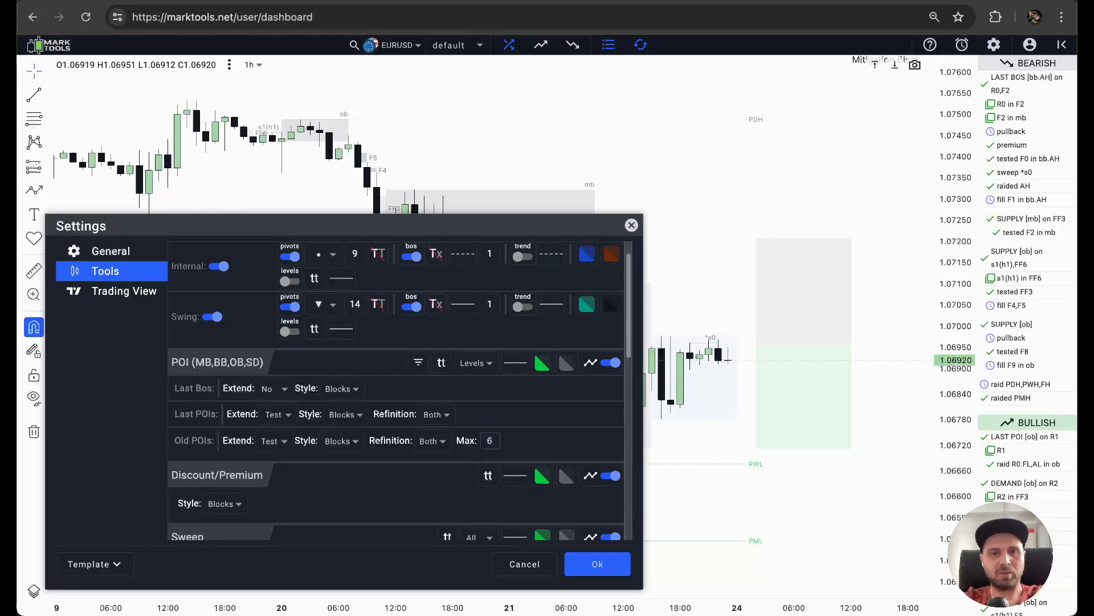
left_click(597, 564)
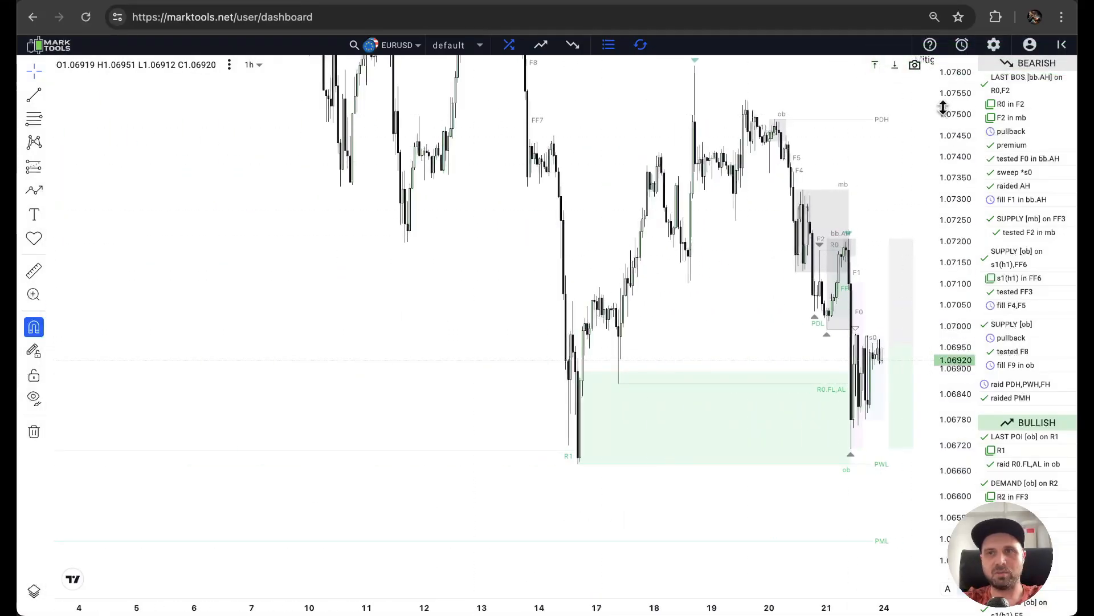
left_click_drag(961, 114, 961, 183)
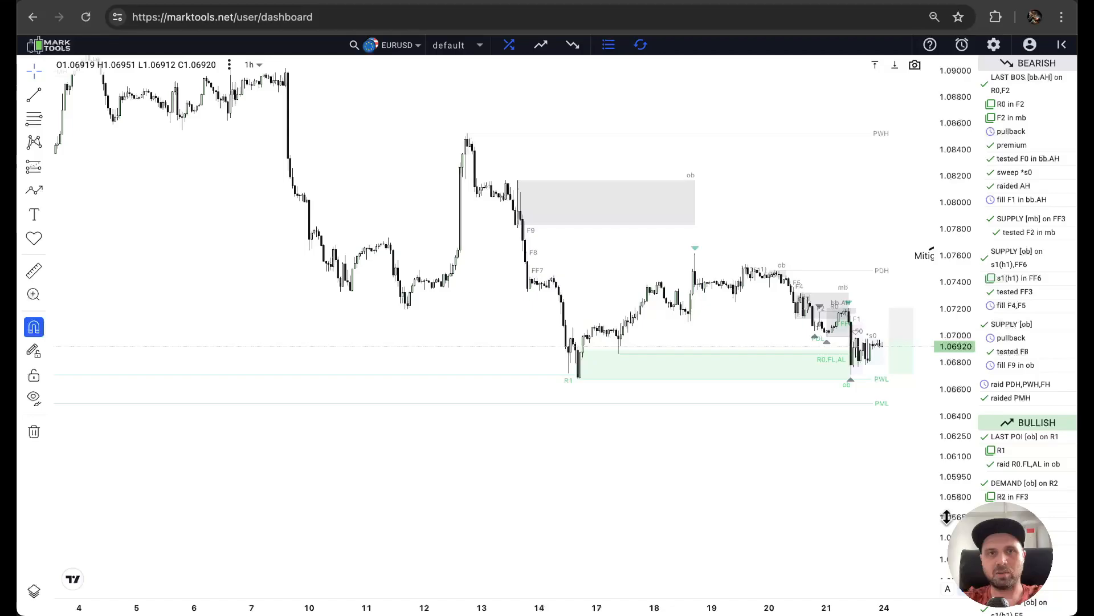
Examine the older supply and demand zones further back on the 1-hour EURUSD chart.
left_click_drag(677, 123, 471, 213)
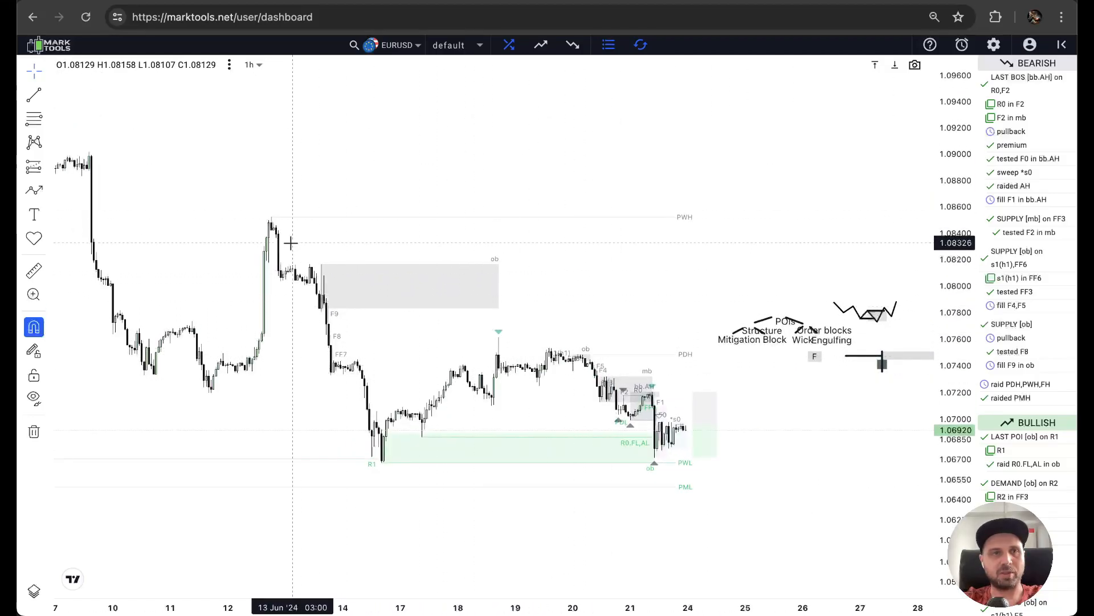
scroll(291, 243, "up", 3)
scroll(290, 242, "down", 10)
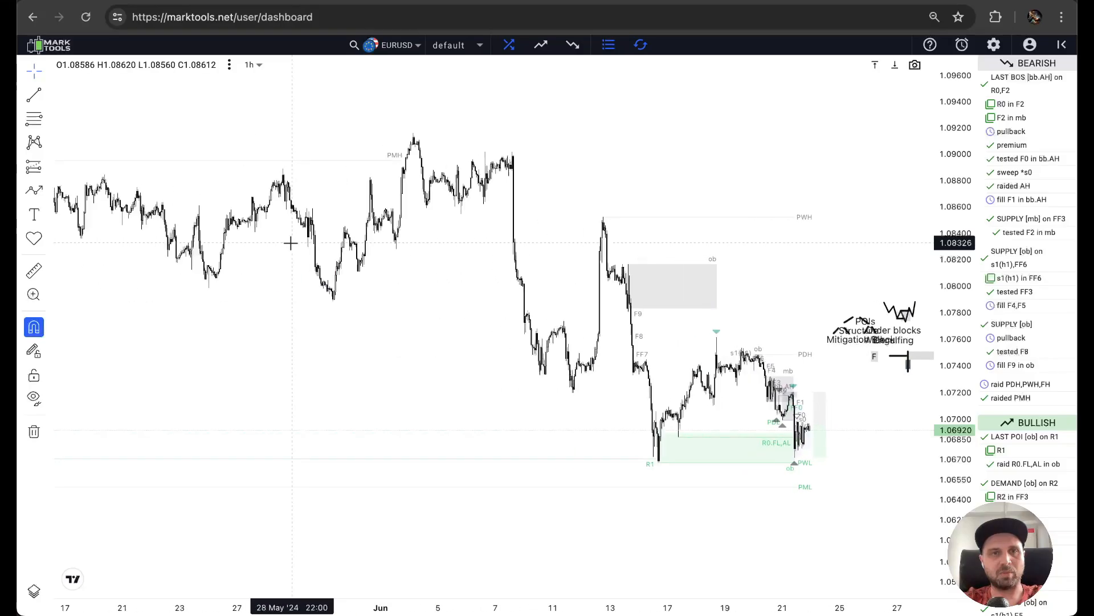
left_click_drag(361, 486, 371, 295)
scroll(374, 293, "down", 5)
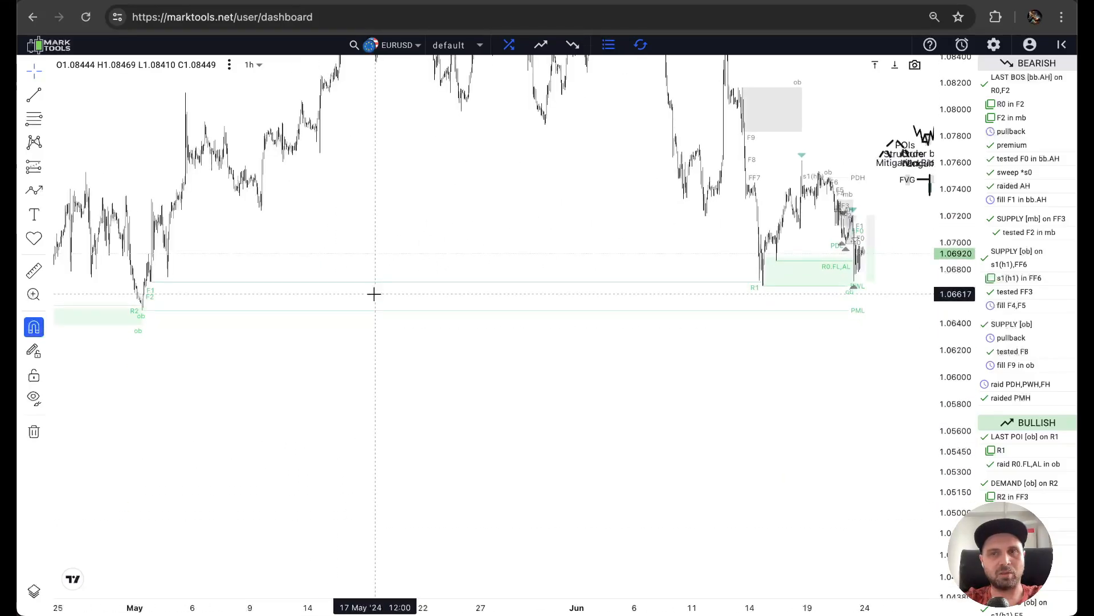
scroll(374, 293, "down", 5)
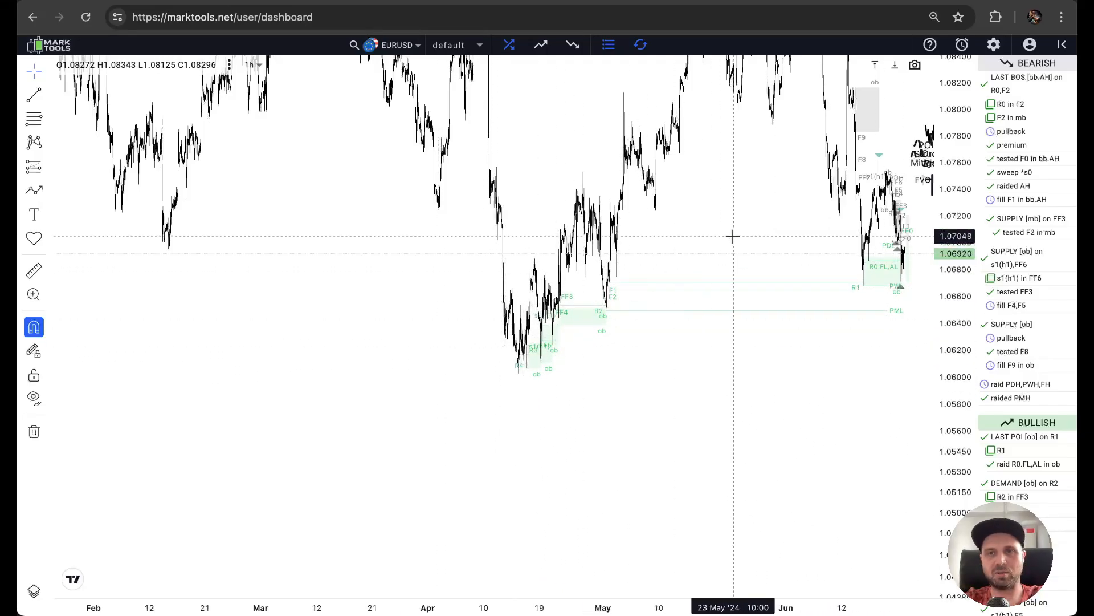
scroll(735, 244, "up", 5)
Set the maximum number of Old POIs to 2 and close the settings.
left_click(993, 45)
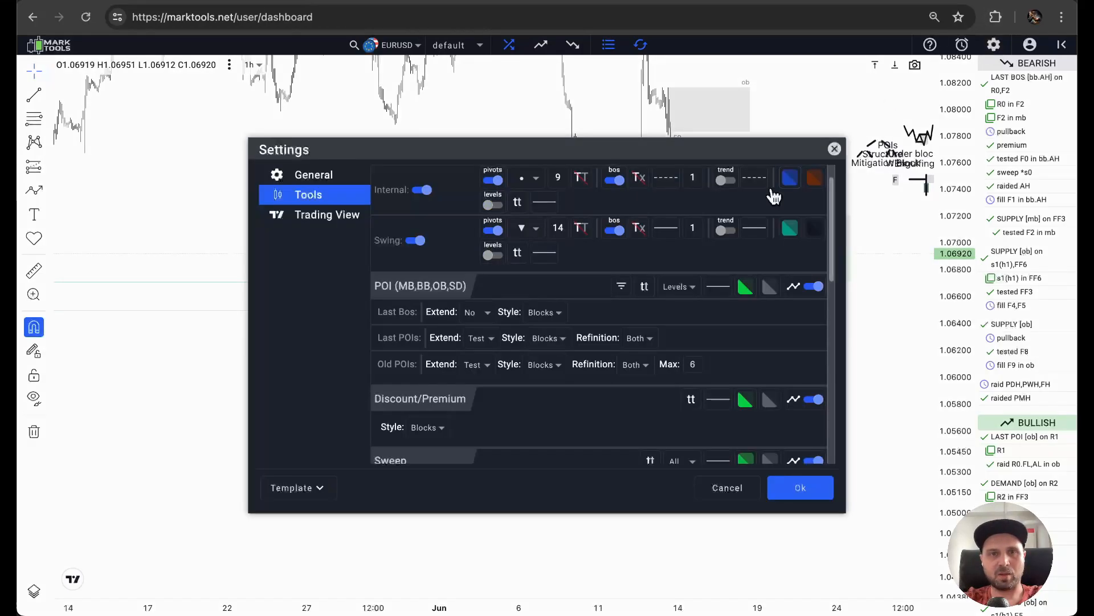
left_click(696, 364)
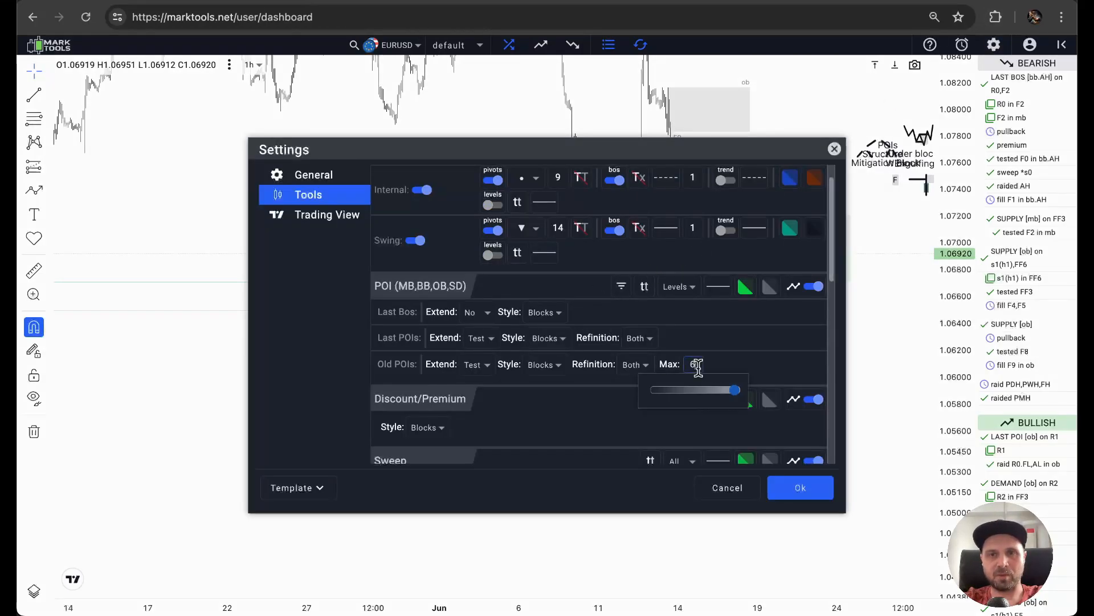
key("Return")
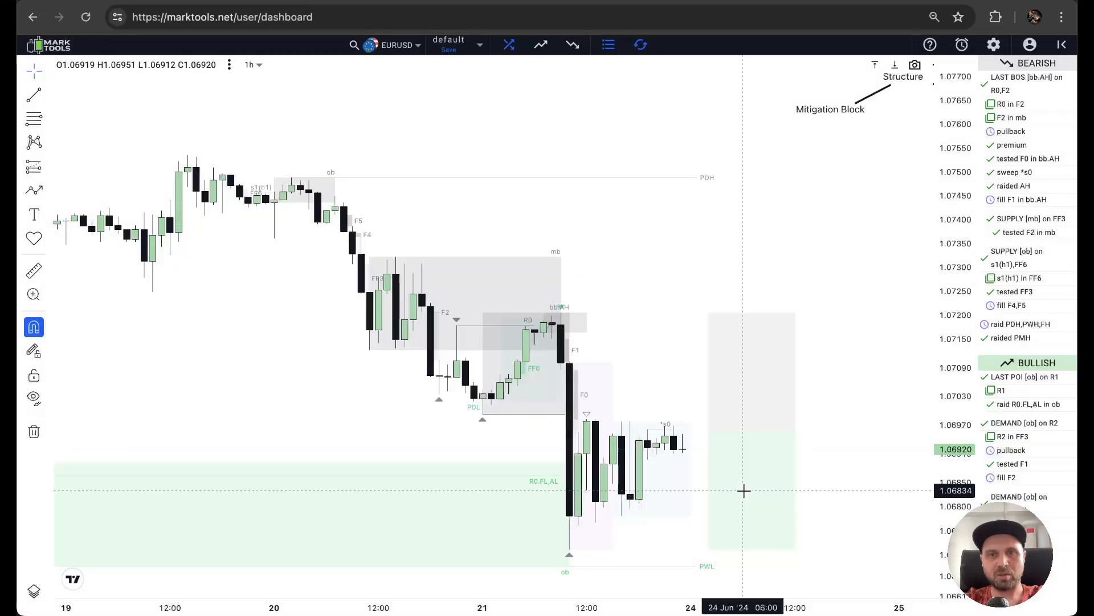
left_click(744, 495)
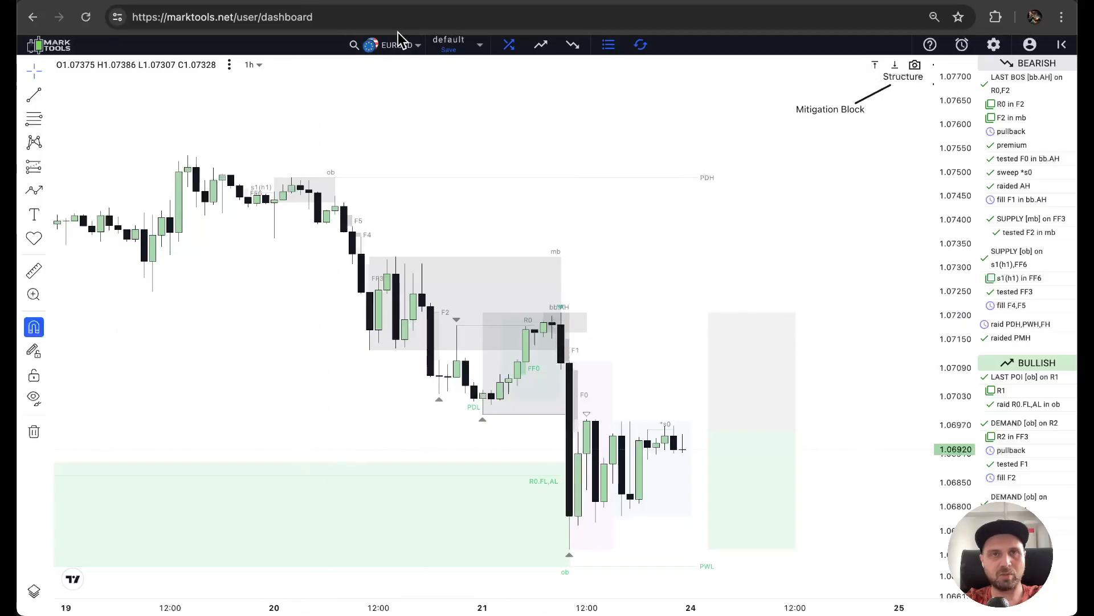
Switch the EURUSD chart to the 12-hour timeframe and fit the supply and demand zones in view.
left_click(249, 64)
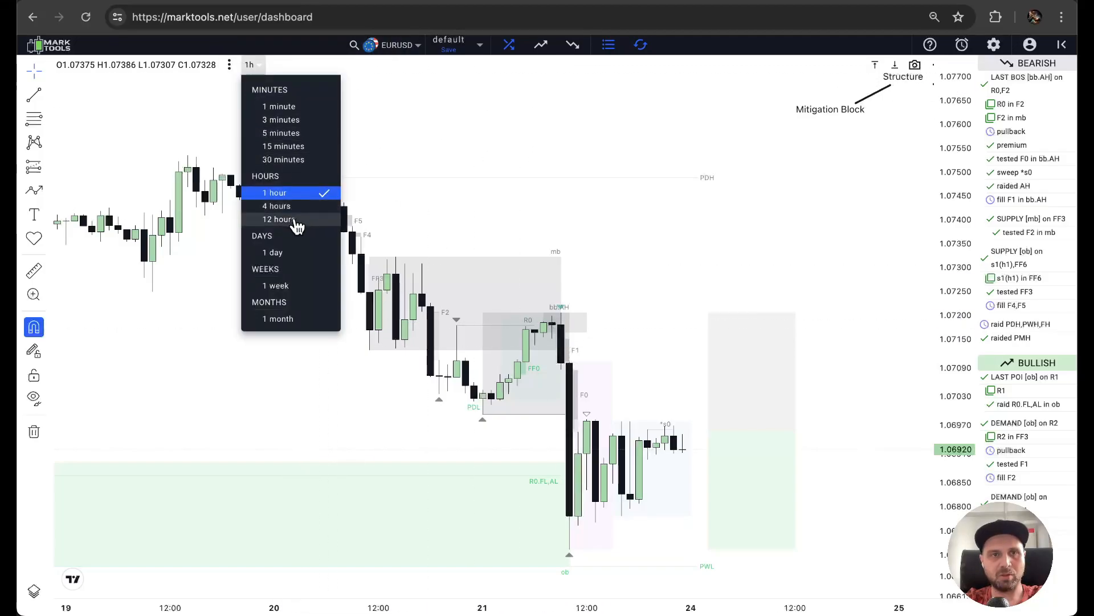
left_click(295, 221)
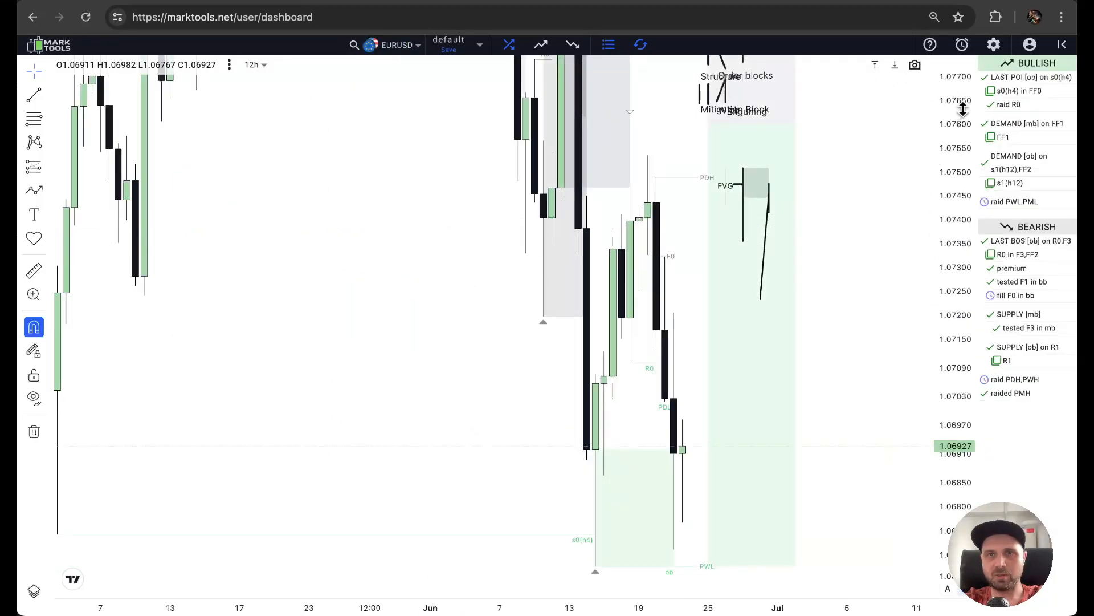
left_click_drag(965, 337, 958, 394)
left_click_drag(675, 107, 535, 169)
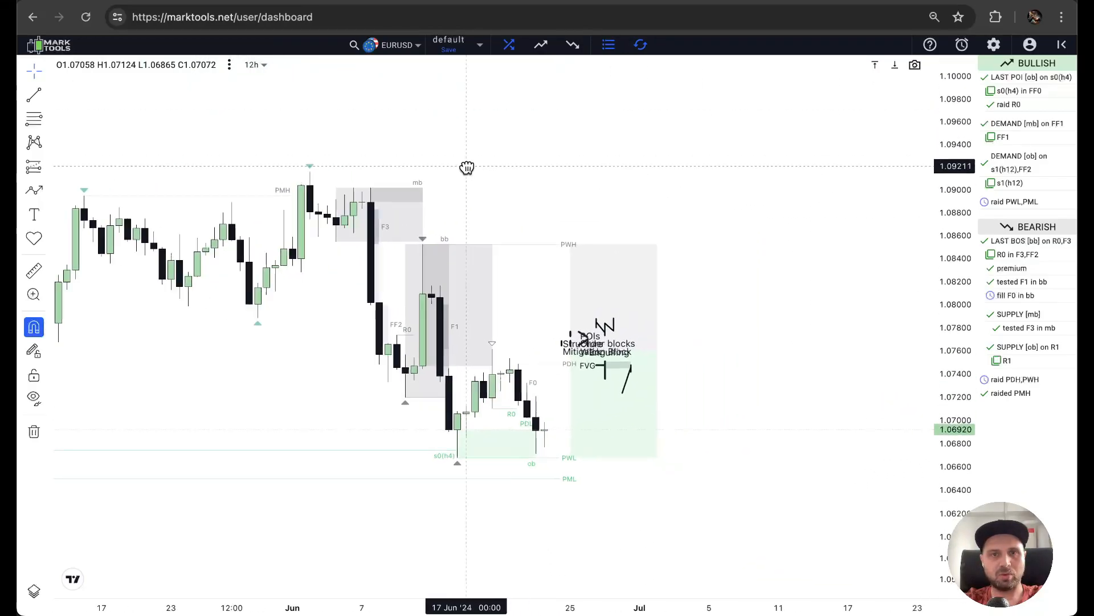
Set the Old POIs Refinition option to Refined with the supply zones uncovered on the chart.
left_click(994, 45)
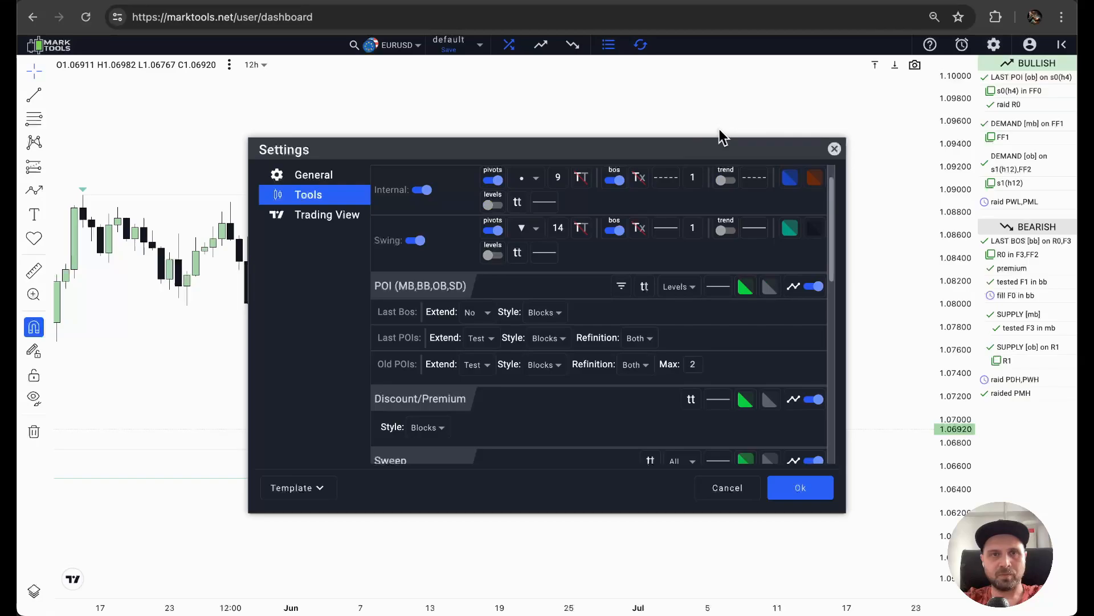
left_click_drag(484, 152, 409, 346)
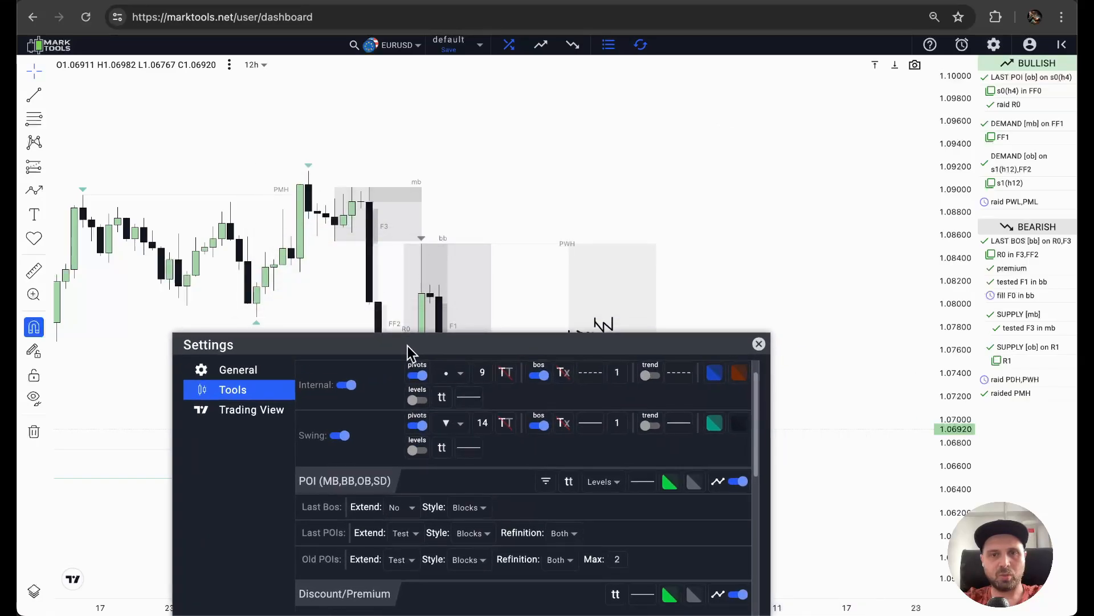
left_click(559, 560)
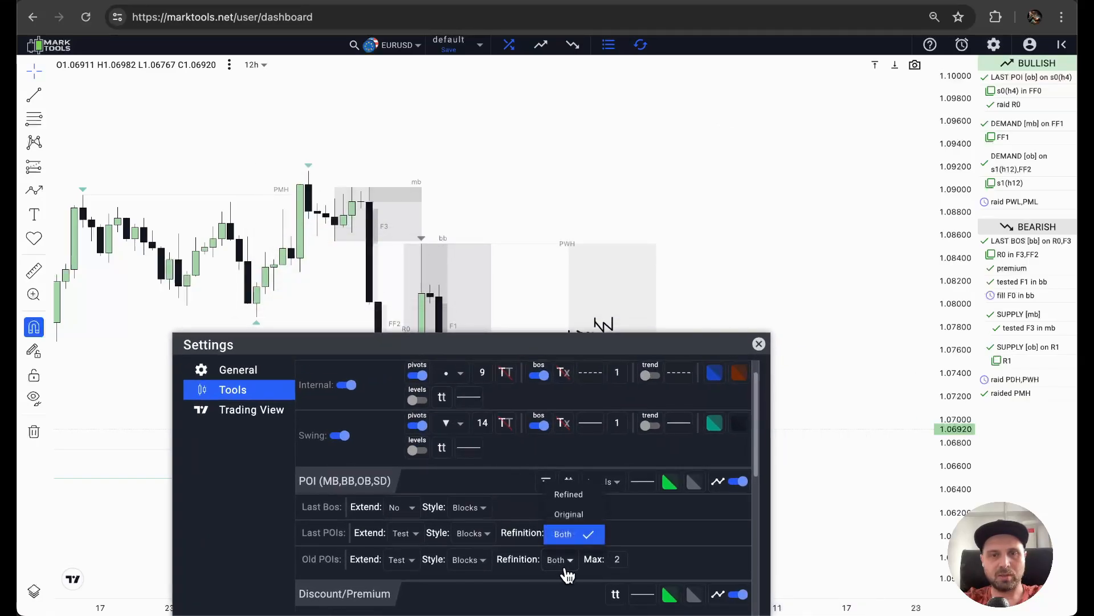
left_click(570, 496)
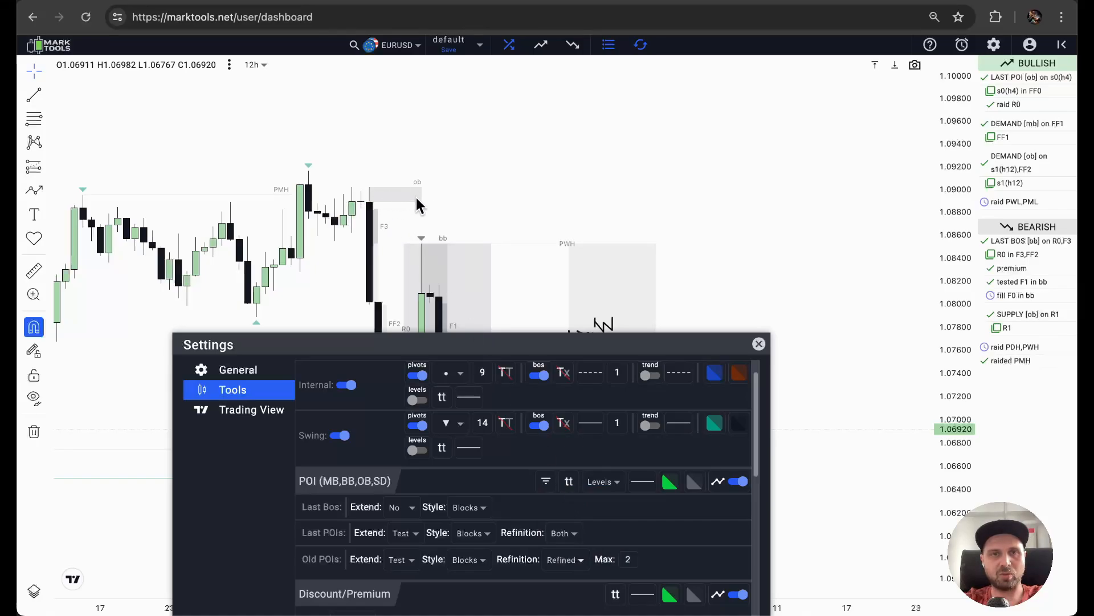
Set the Old POIs Refinition option to Original to compare the zones, and return it to Both.
left_click(566, 561)
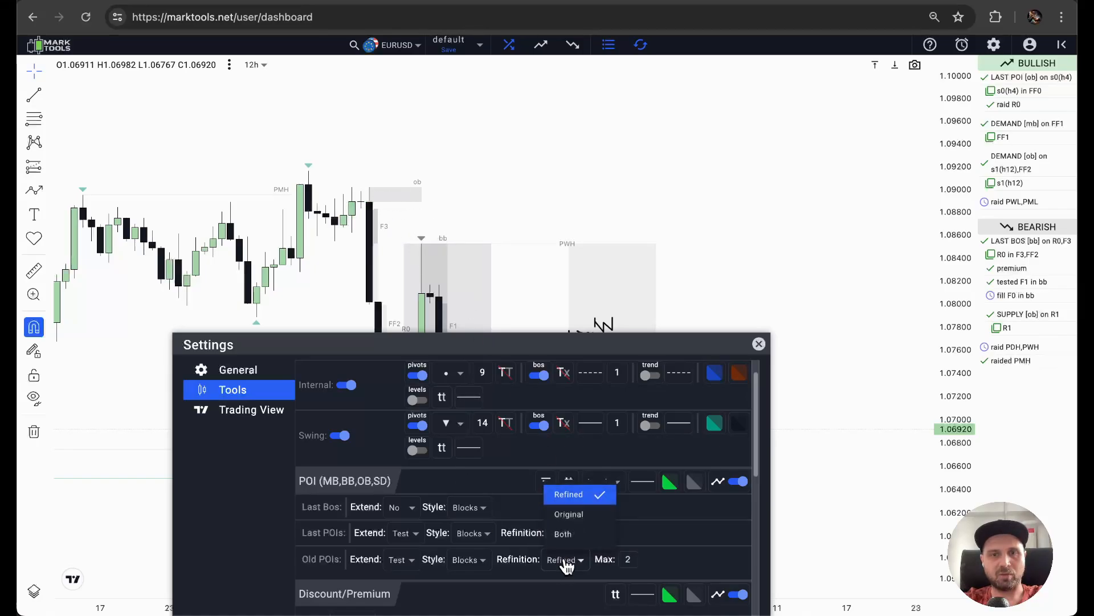
left_click(570, 516)
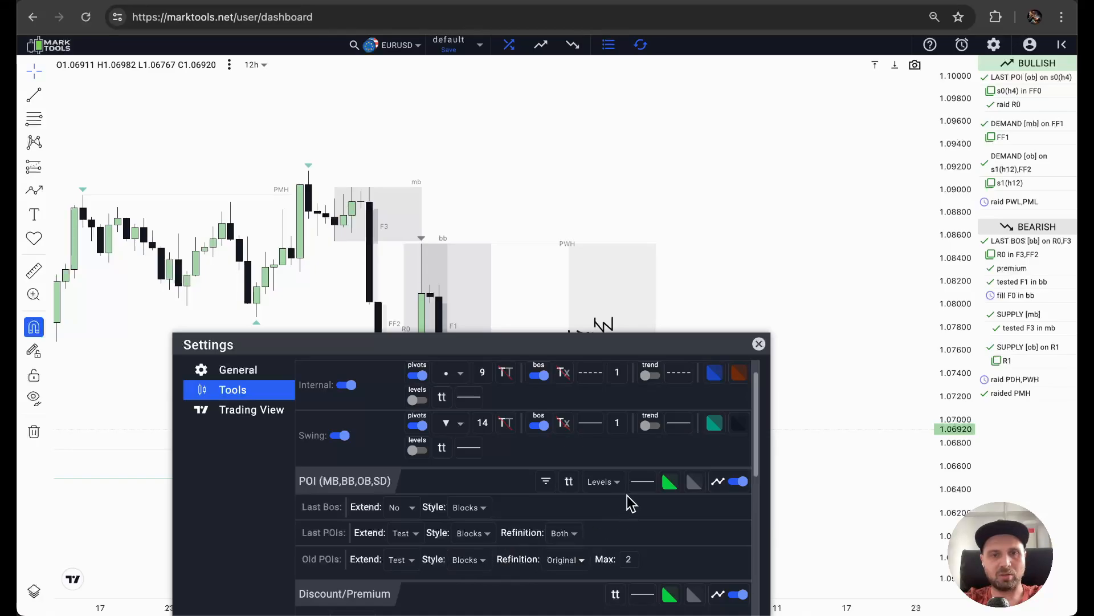
left_click_drag(521, 346, 761, 193)
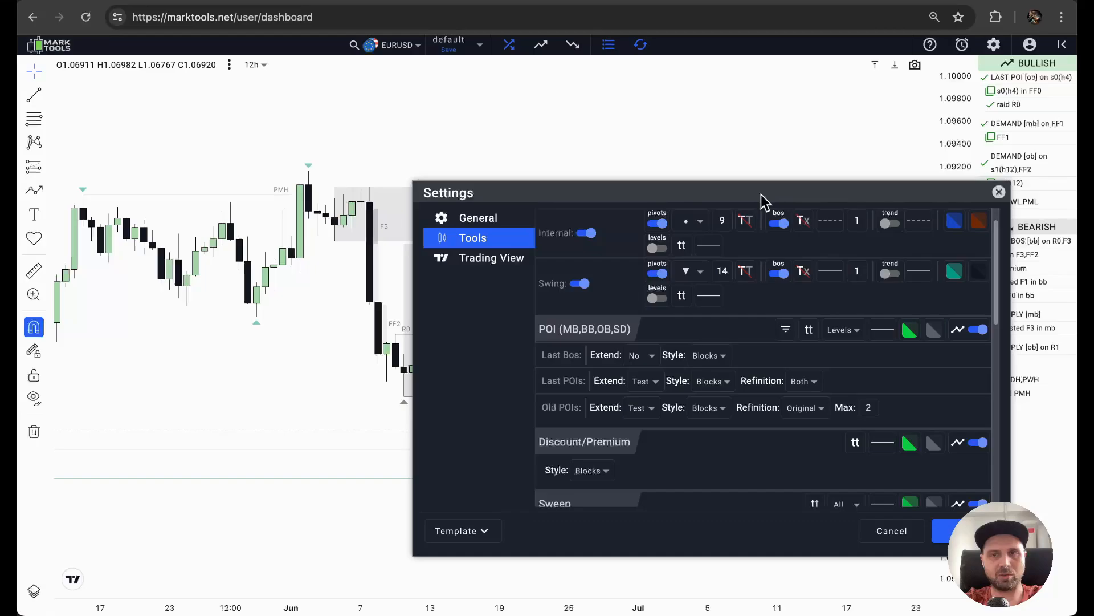
left_click(811, 412)
left_click(804, 473)
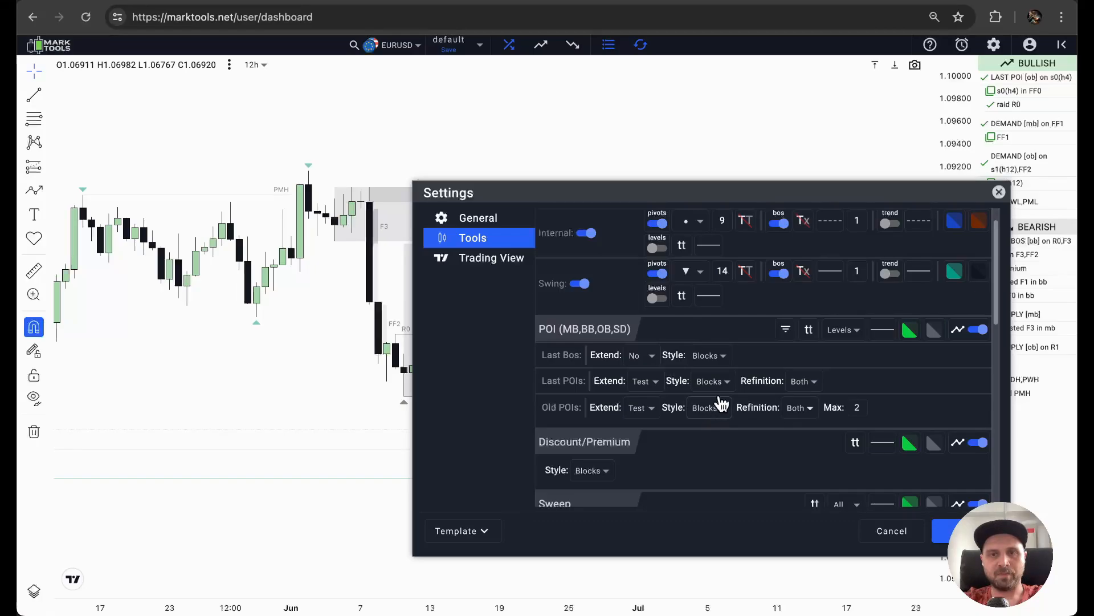
Set the Style of Last Bos, Last POIs and Old POIs to Lines, apply it and view the lines up close.
left_click(721, 357)
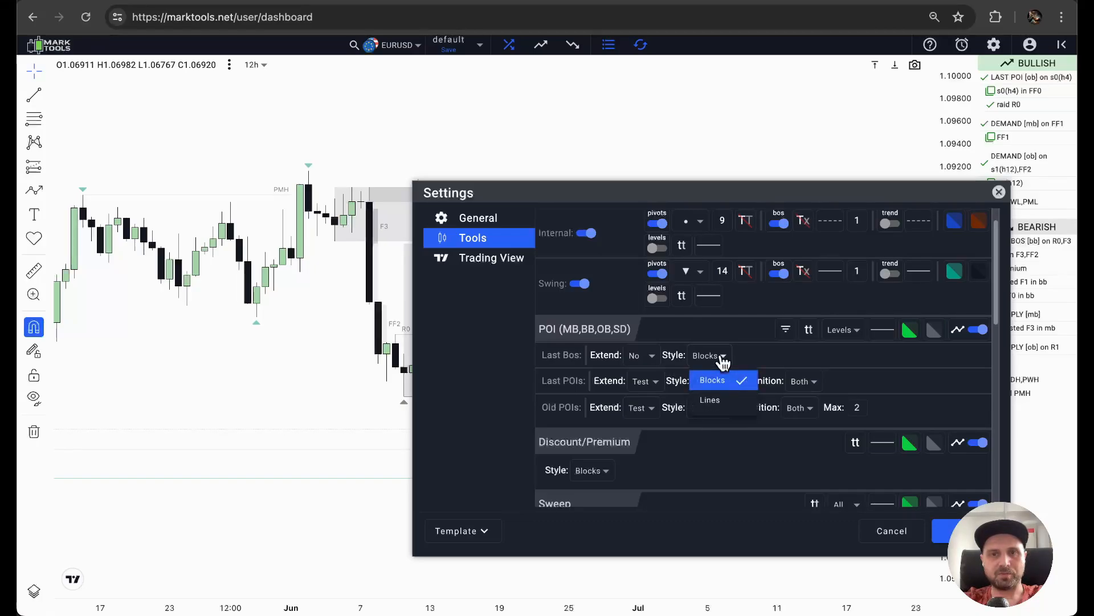
left_click(712, 400)
left_click(713, 386)
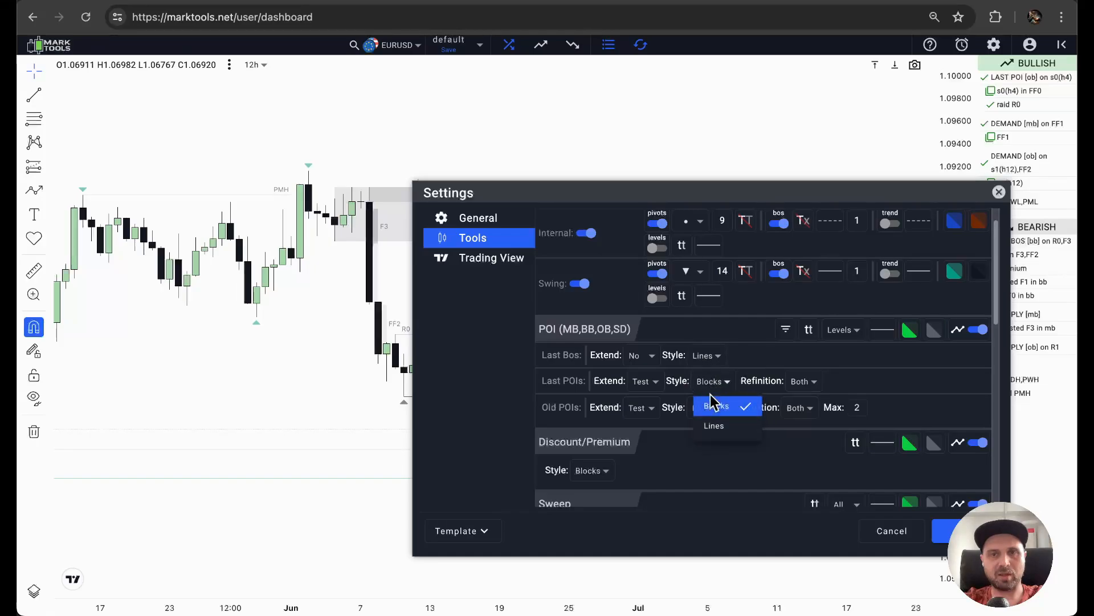
left_click(711, 425)
left_click(711, 409)
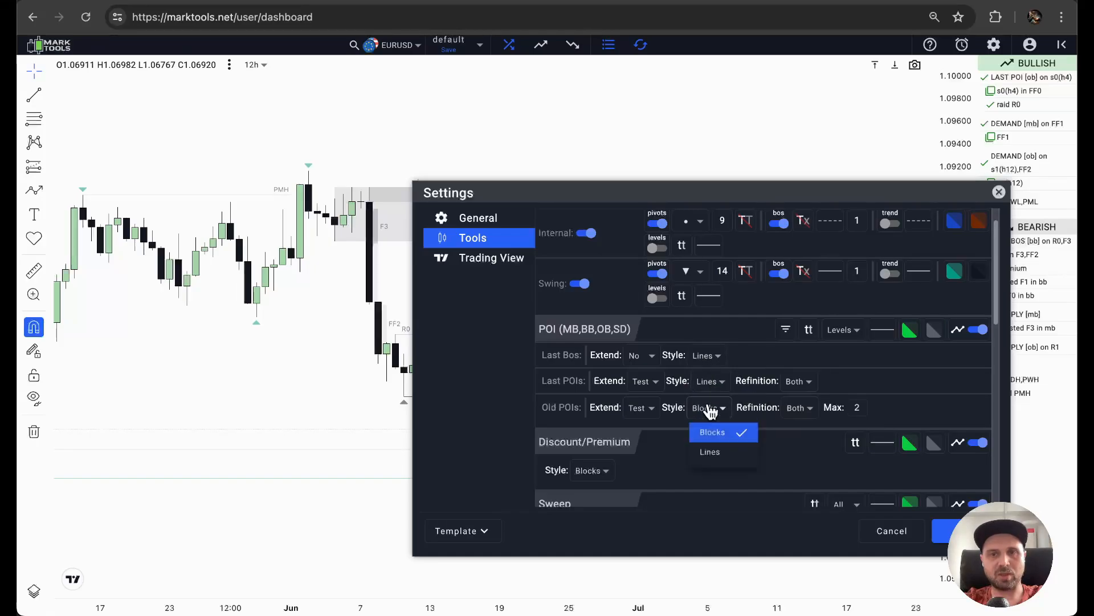
left_click(711, 451)
left_click(948, 531)
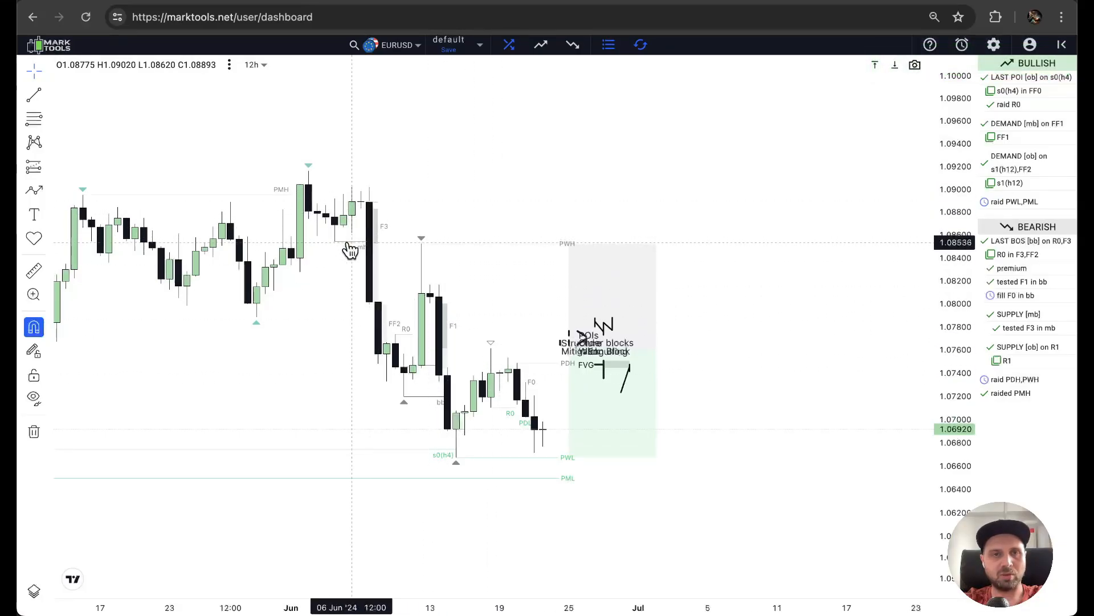
scroll(345, 242, "up", 5)
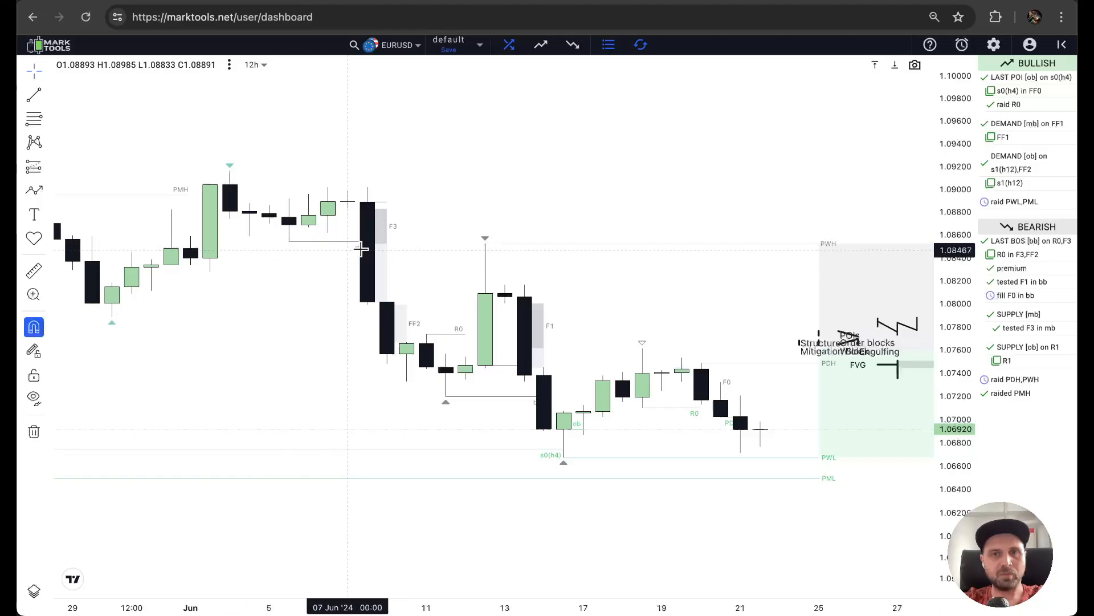
Set the alignment of the POI labels to Center with the mb zone uncovered on the chart.
left_click(997, 48)
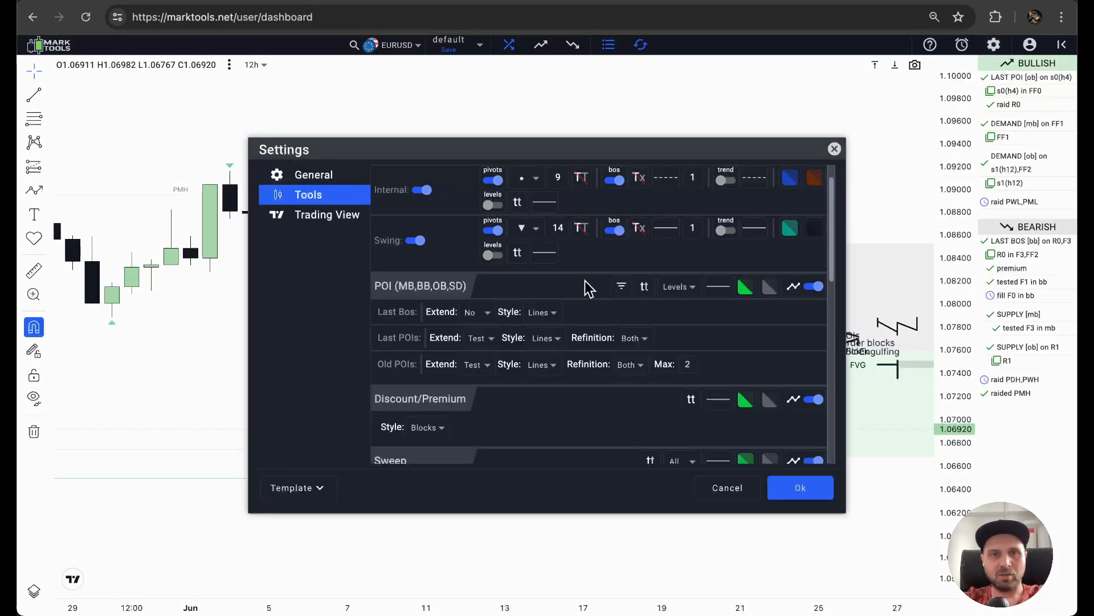
left_click(646, 289)
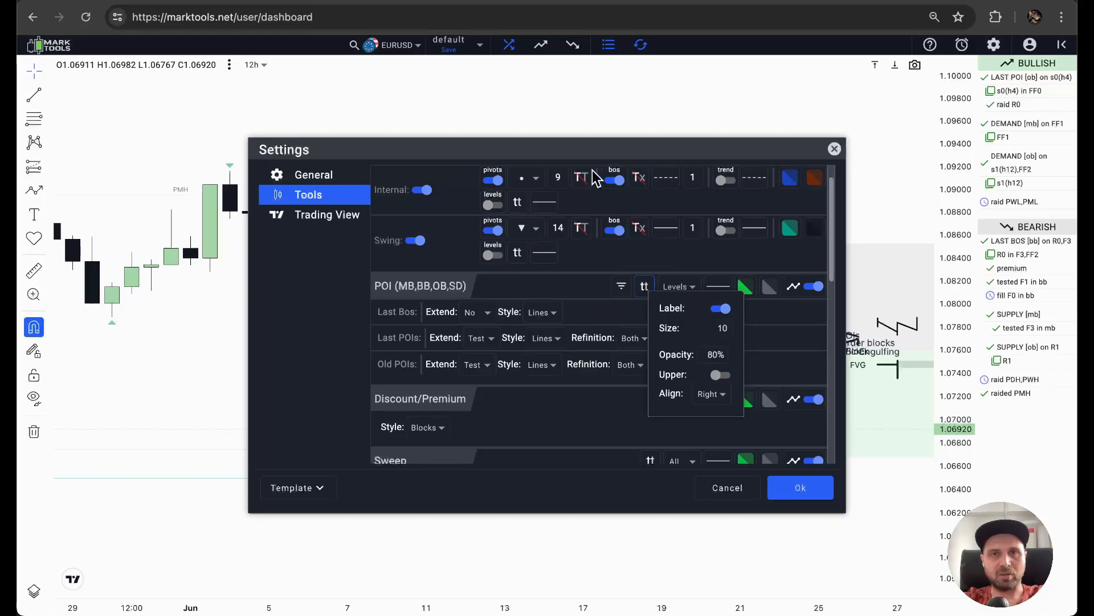
left_click_drag(586, 151, 483, 293)
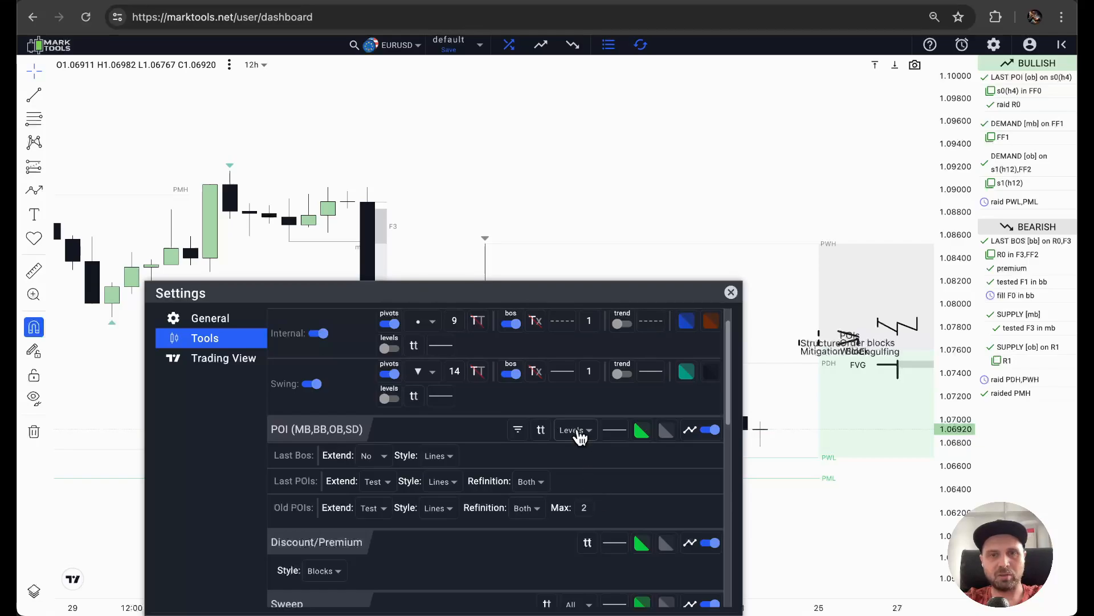
left_click(541, 430)
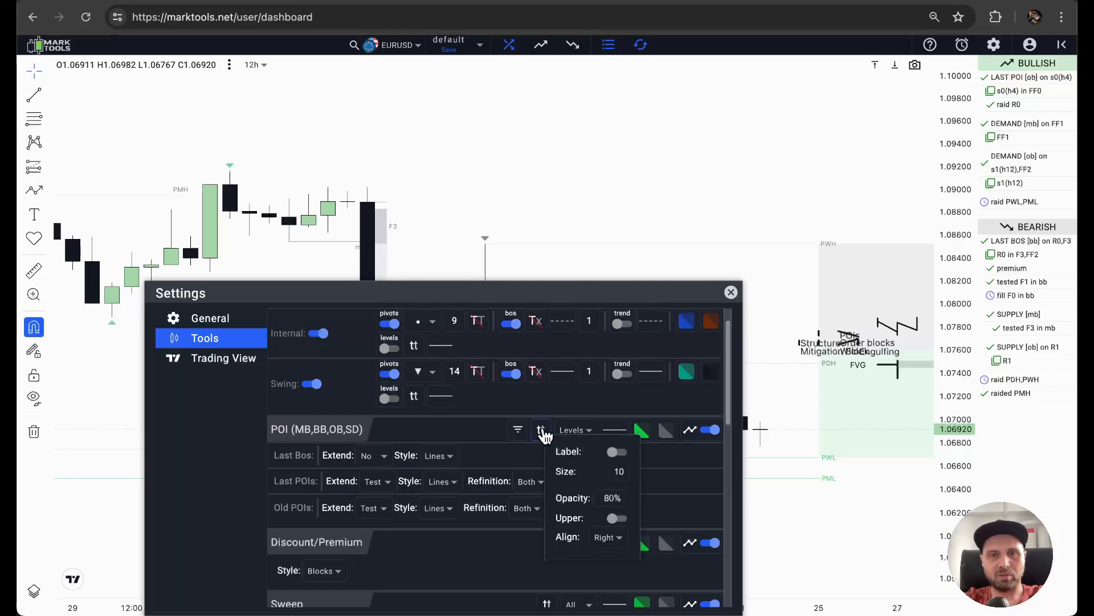
left_click(609, 540)
left_click(610, 504)
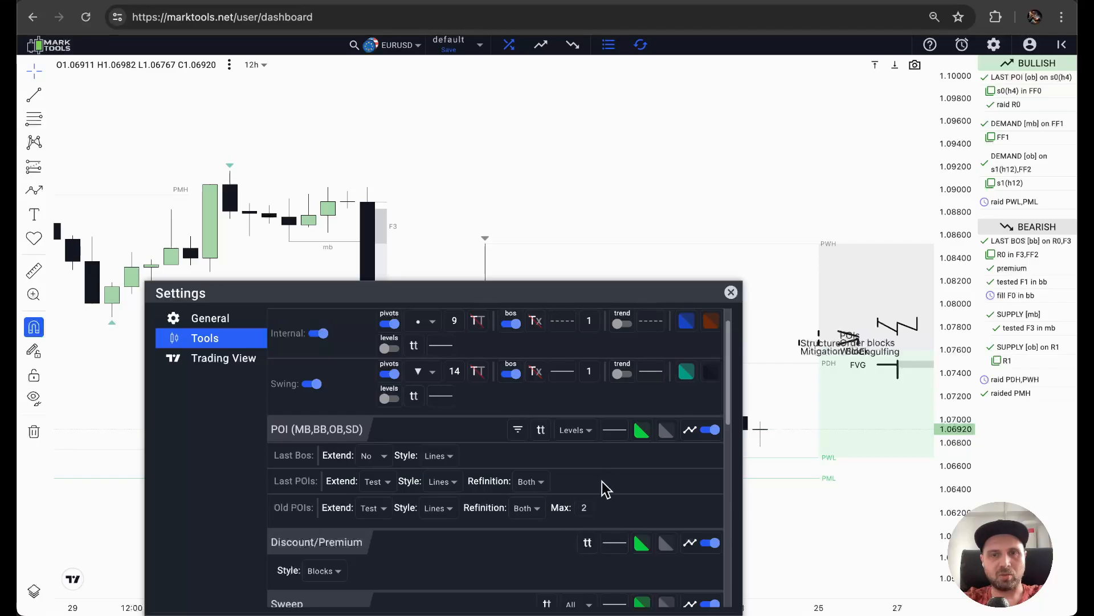
Set the alignment of the POI labels to Left.
left_click(541, 431)
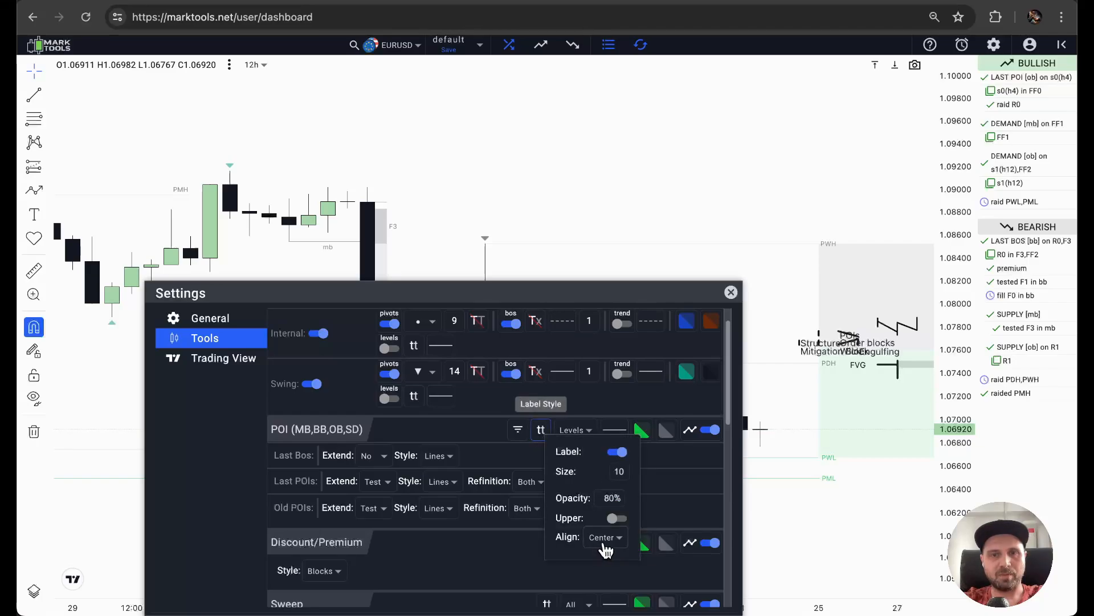
left_click(605, 539)
left_click(604, 513)
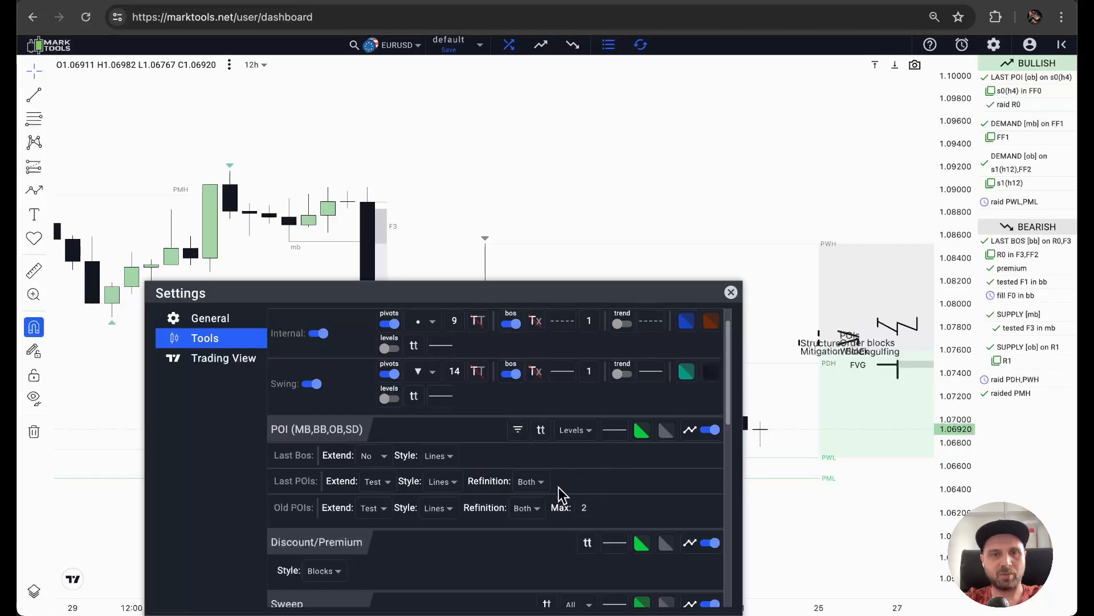
Set the Style of Last Bos, Last POIs and Old POIs back to Blocks.
left_click(439, 456)
left_click(441, 480)
left_click(439, 507)
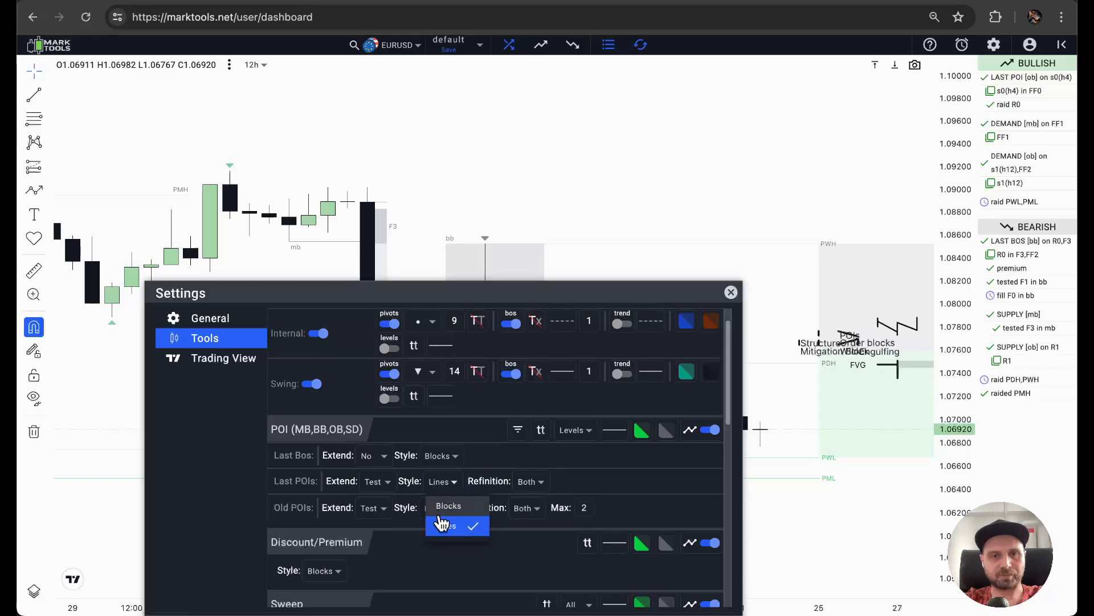
left_click(439, 505)
left_click(440, 507)
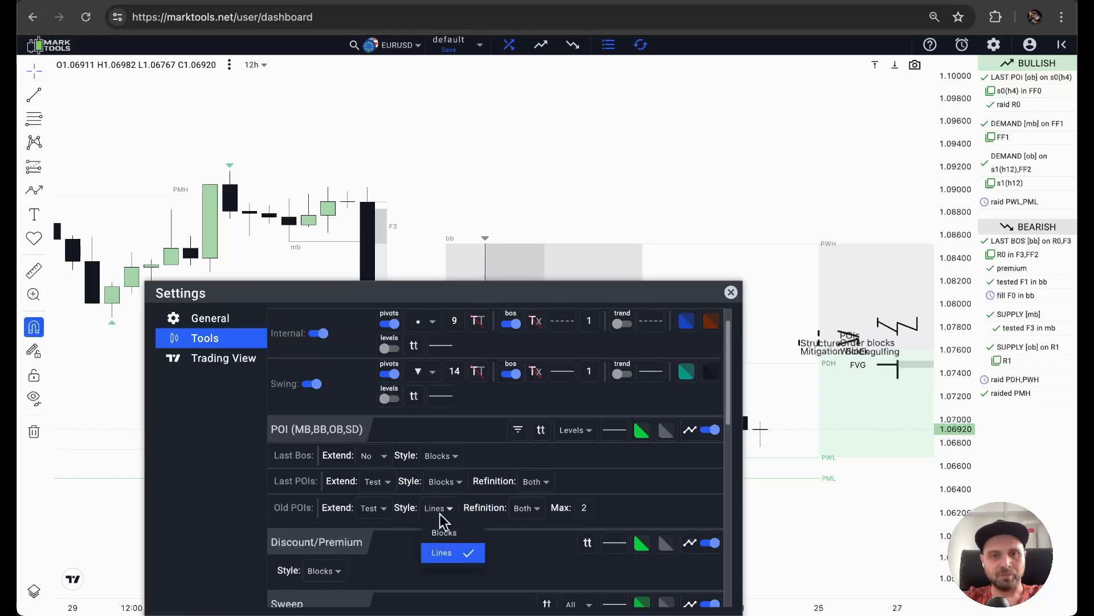
left_click(443, 529)
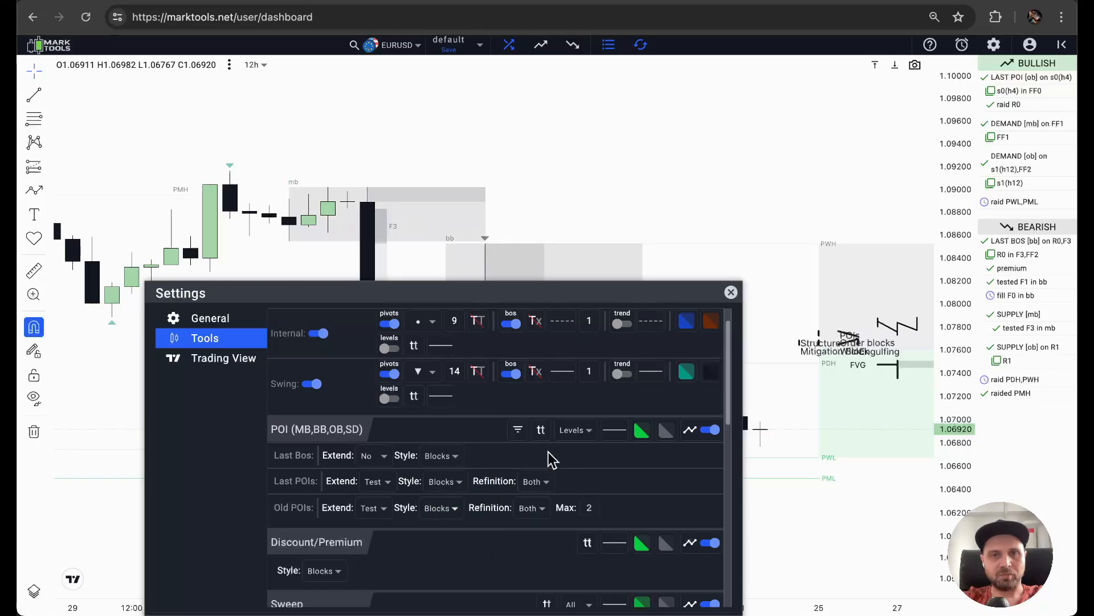
Show the POI labels as Ids and try upper case on them before restoring lower case.
left_click(576, 433)
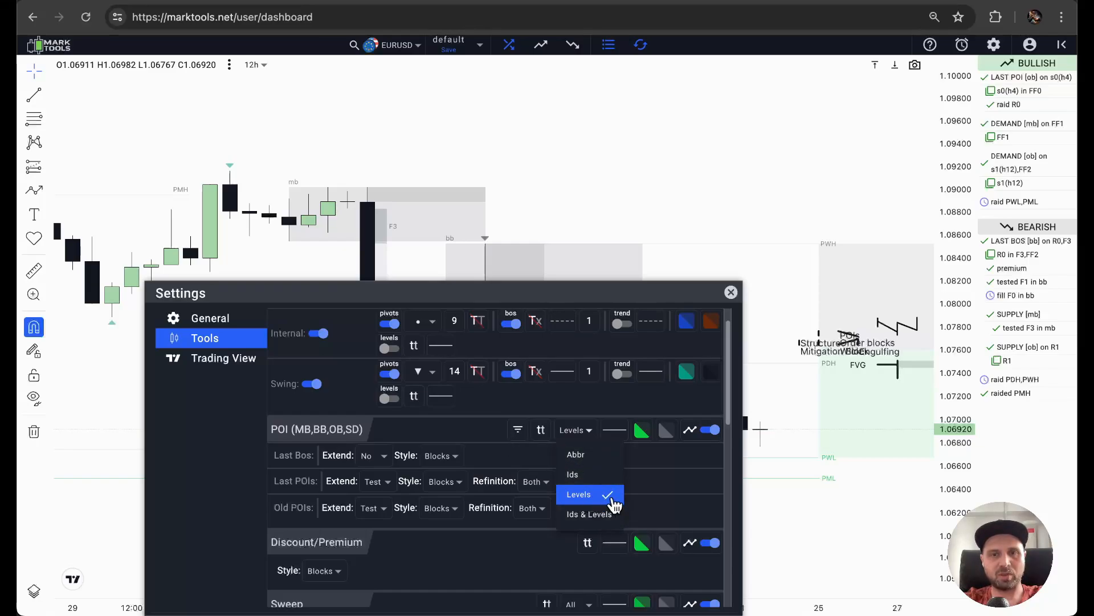
left_click(576, 479)
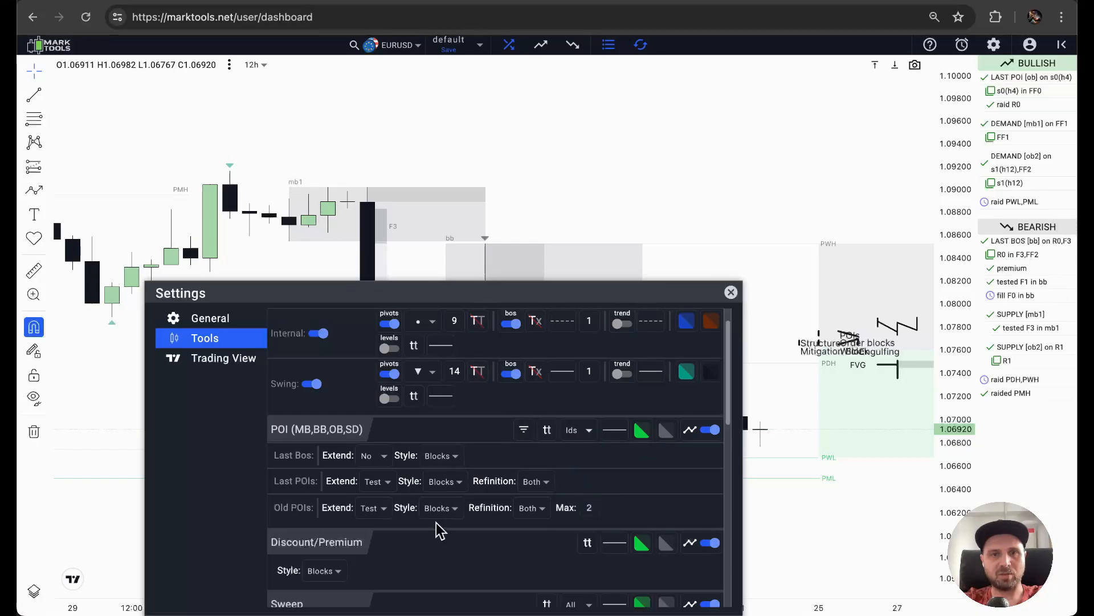
left_click(547, 432)
left_click(623, 519)
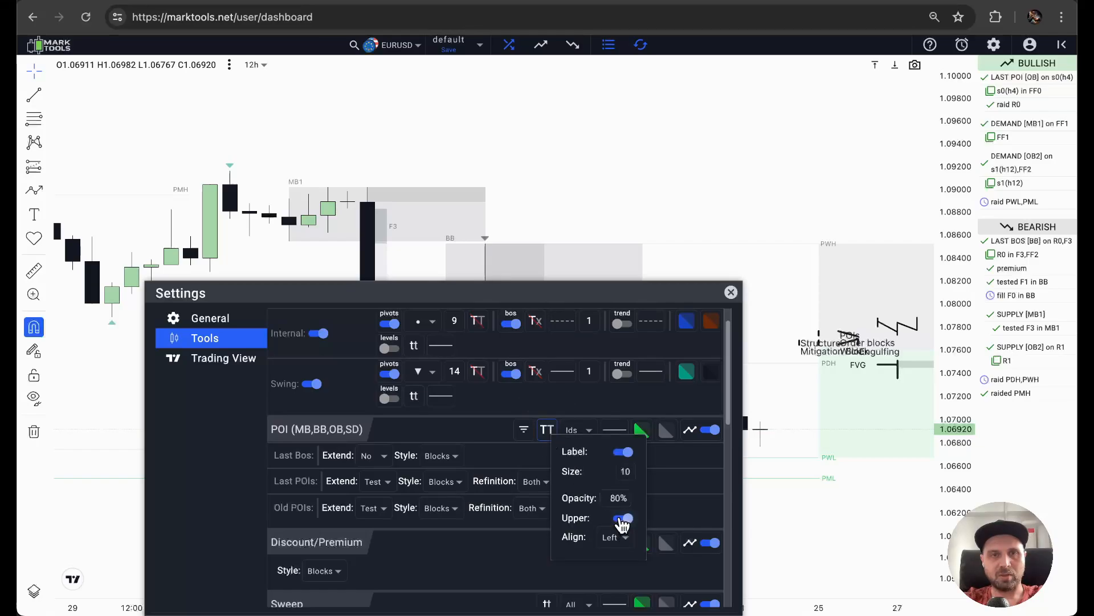
left_click(623, 519)
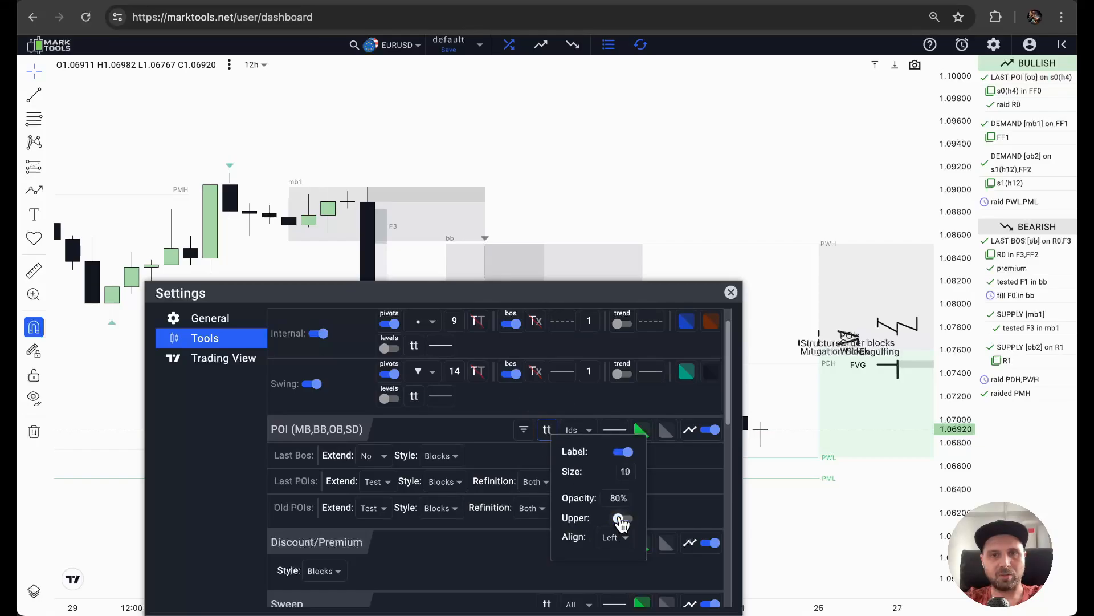
Set the POI label size to 12.
left_click(628, 470)
left_click_drag(621, 497, 689, 506)
left_click_drag(635, 497, 628, 495)
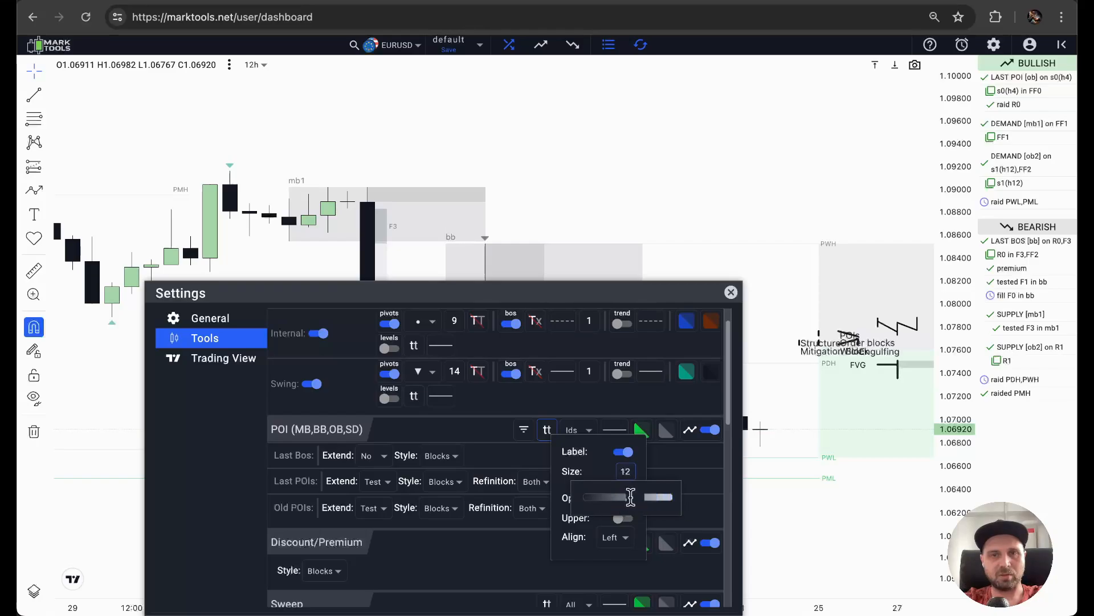
left_click(619, 457)
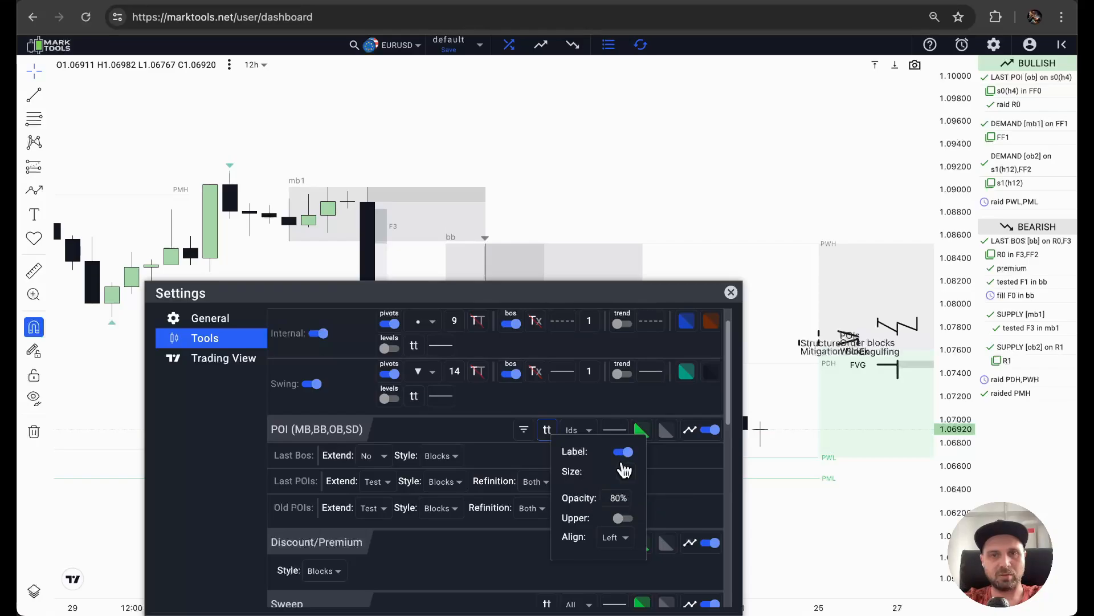
left_click(685, 468)
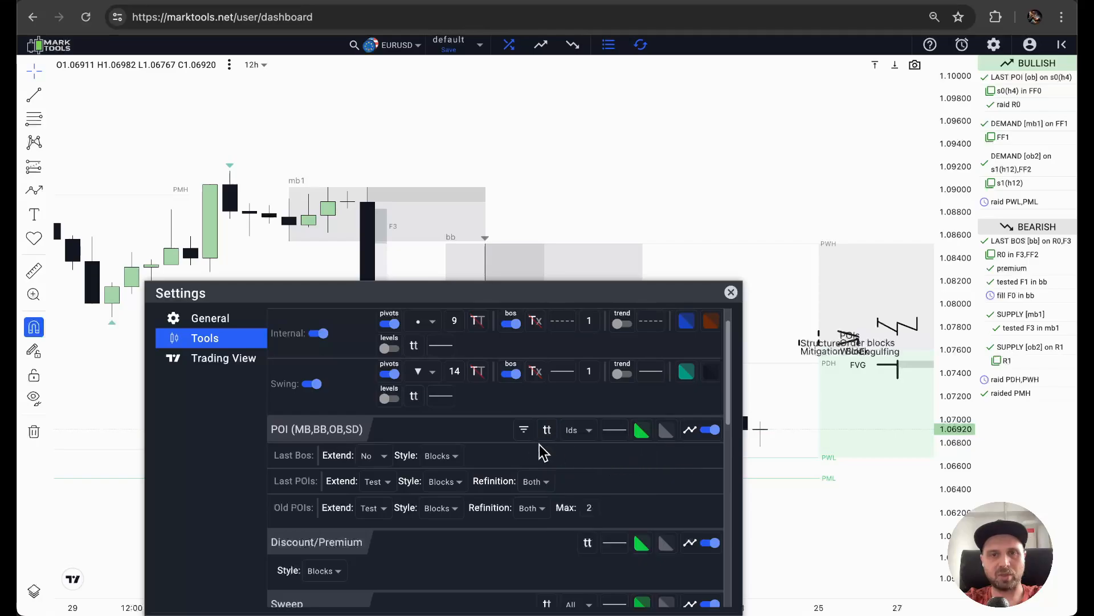
Show the POI labels as Abbr and set the Last Bos Style to Lines.
left_click(587, 437)
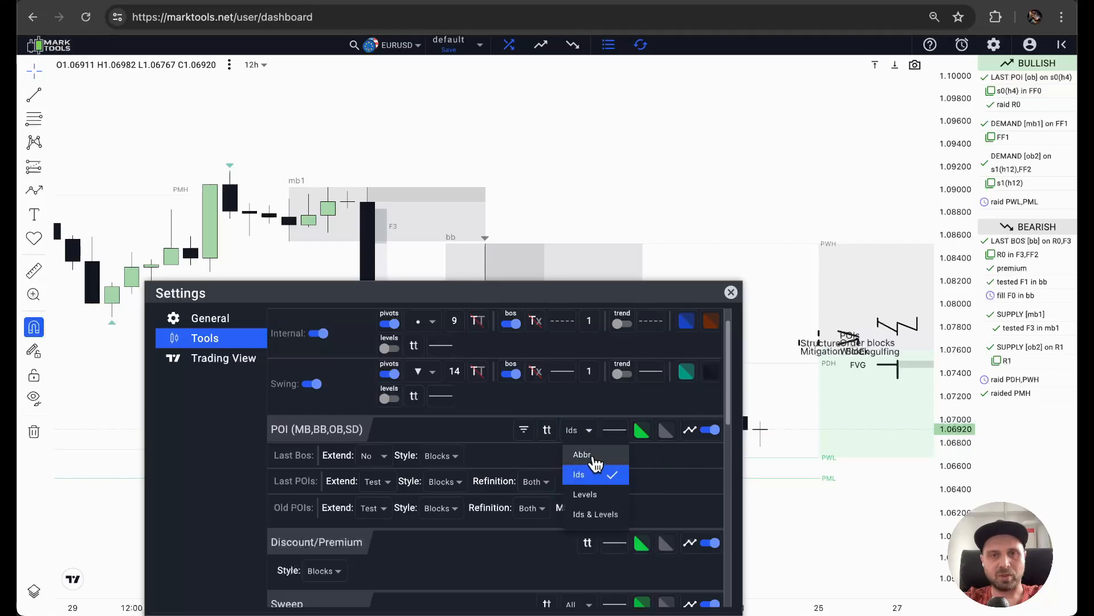
left_click(596, 459)
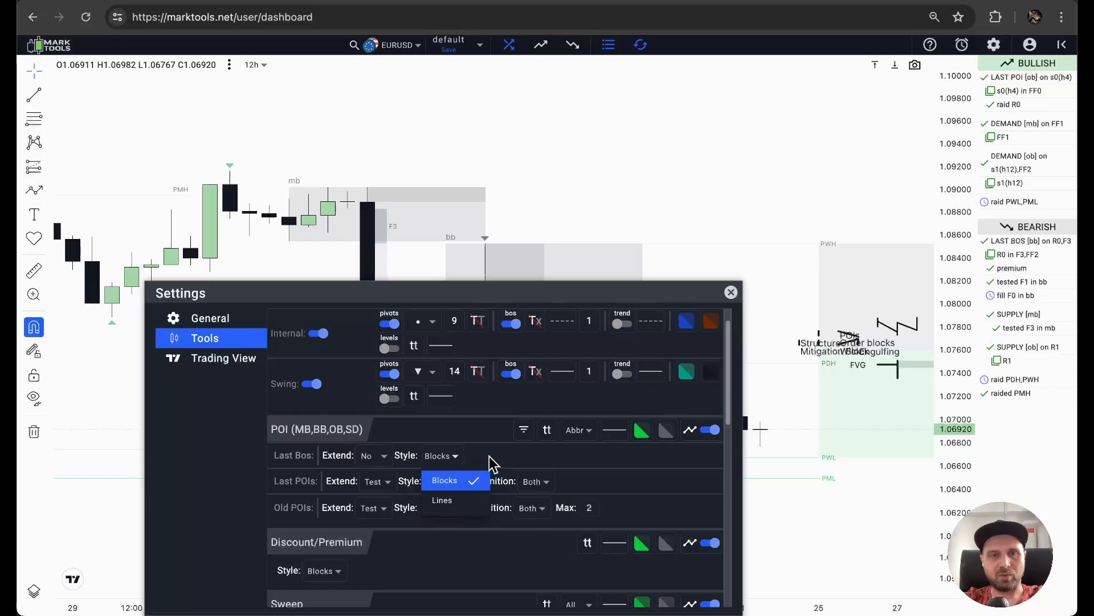
left_click(444, 456)
left_click(455, 504)
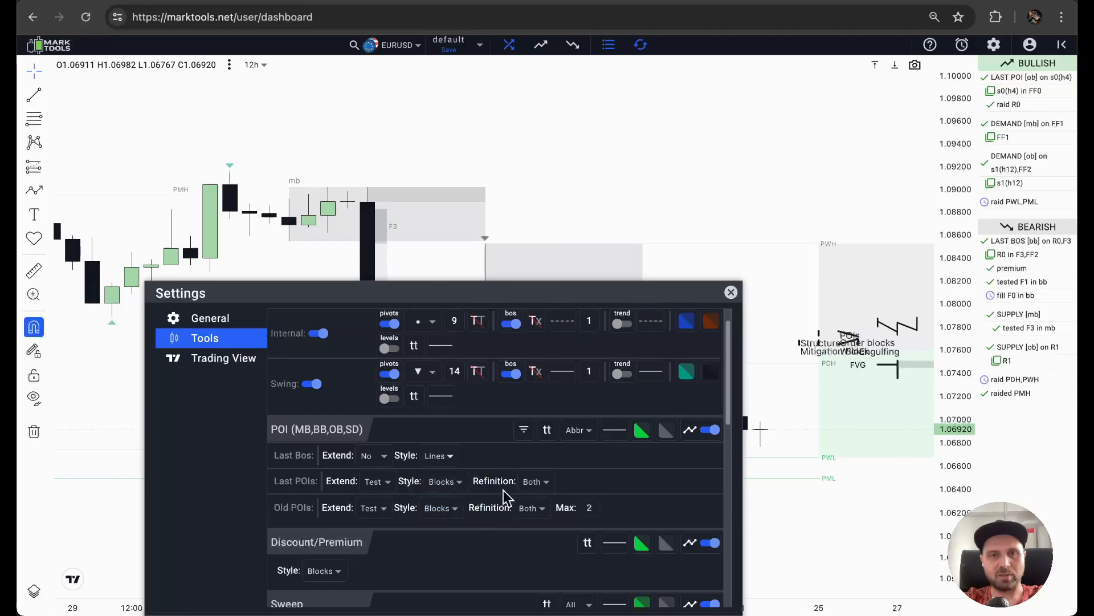
Make the POI line thicker and dashed, and set the Old POIs Style to Lines.
left_click(616, 431)
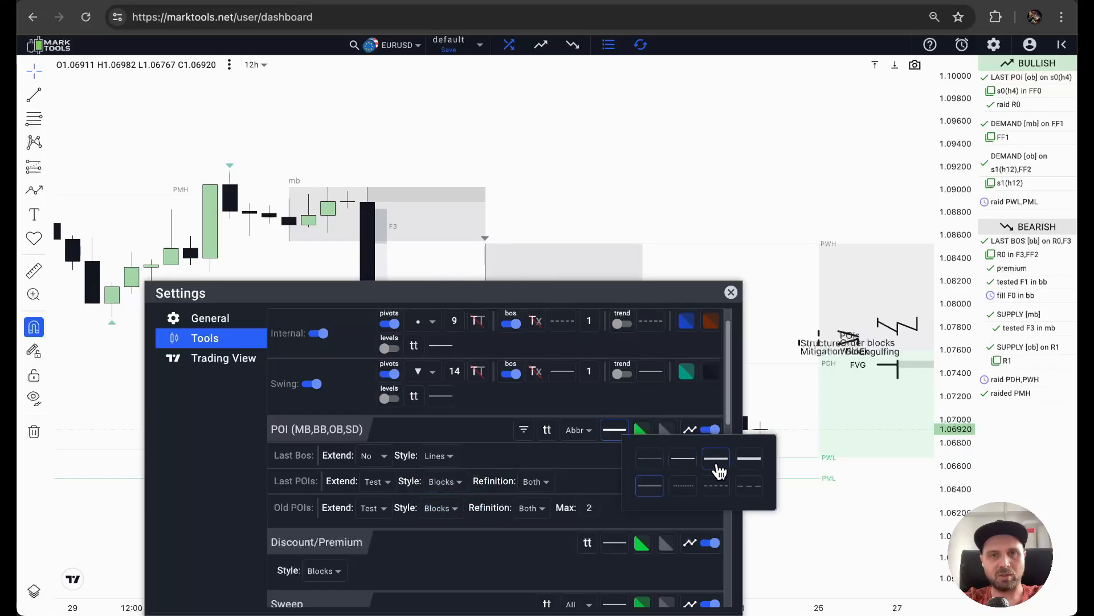
left_click(682, 490)
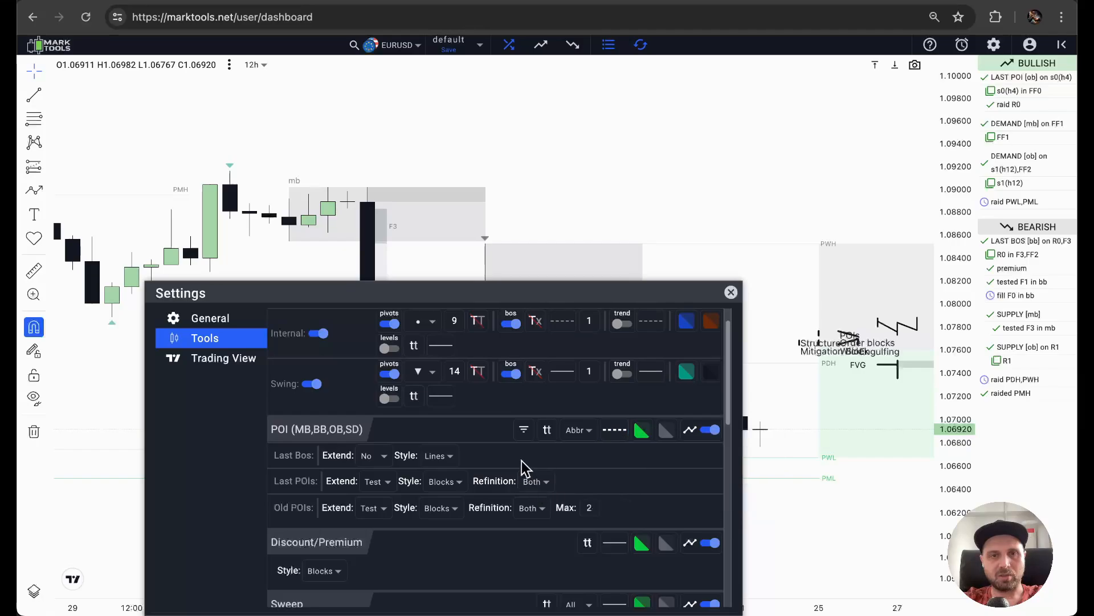
left_click(443, 509)
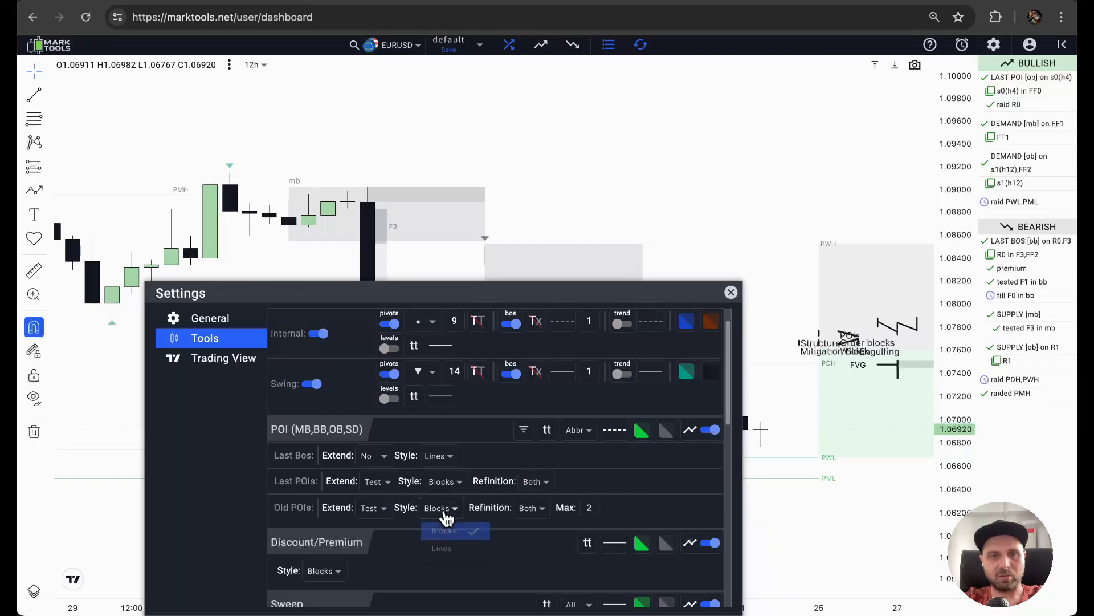
left_click(447, 553)
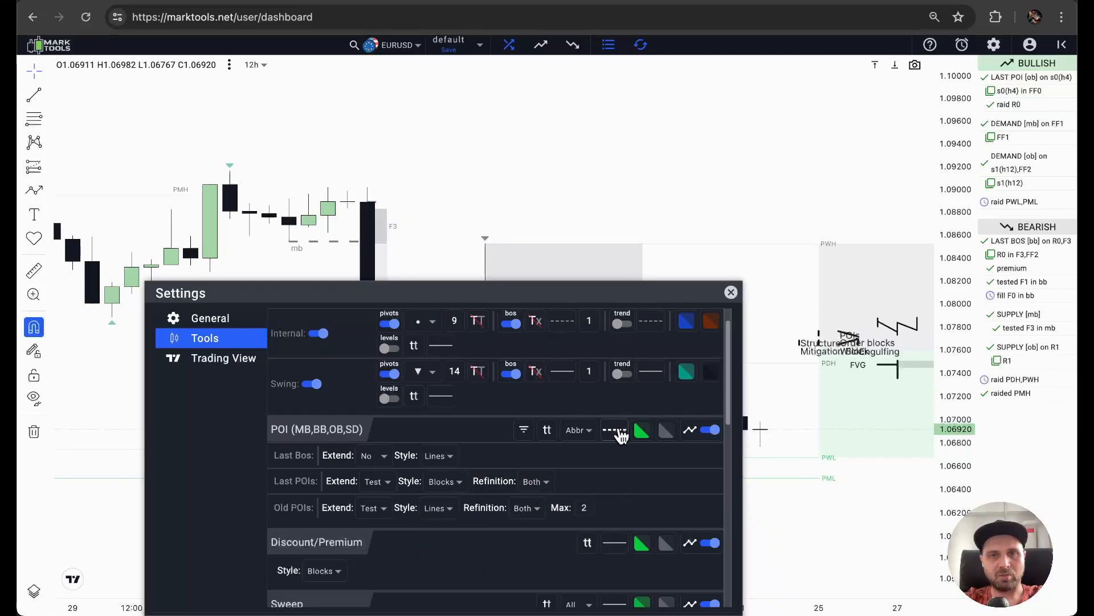
left_click(616, 433)
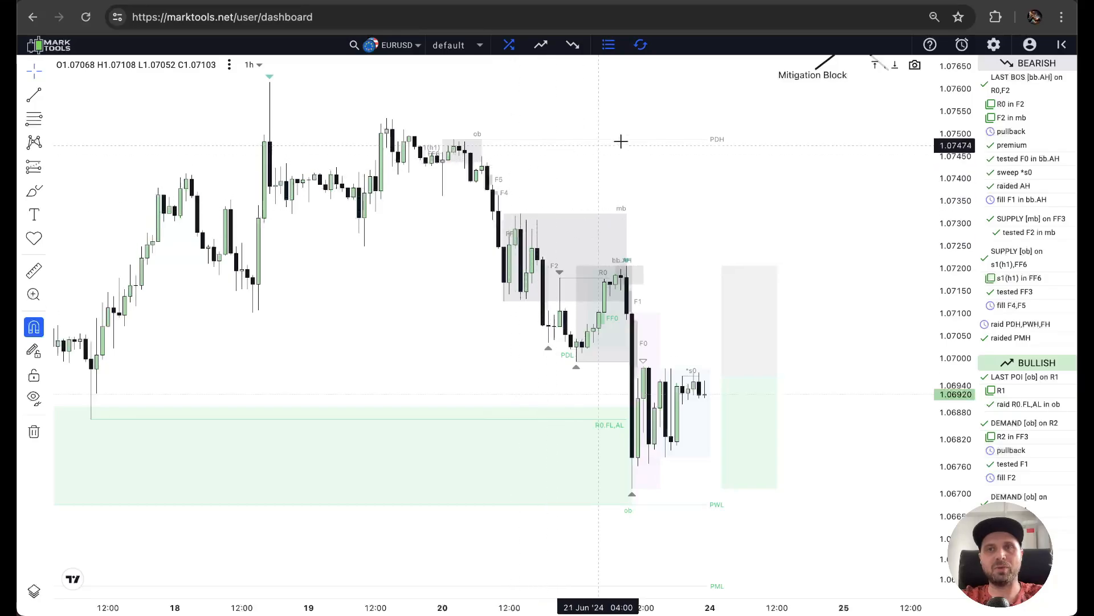
Turn on the Tests FVG significance filter for the POIs on the 1h chart and save the settings.
left_click(993, 44)
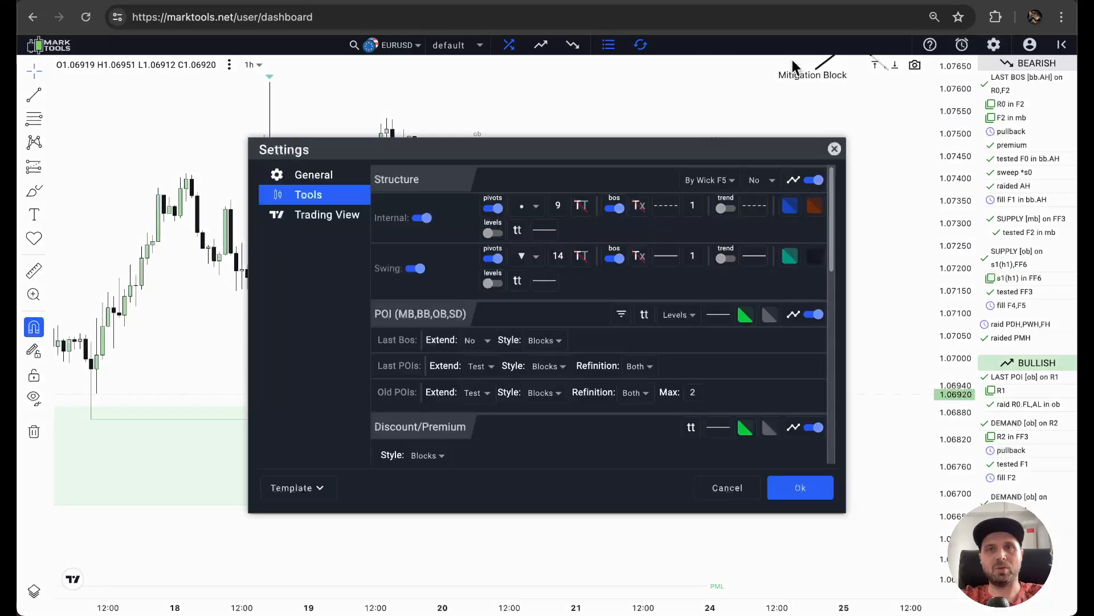
left_click_drag(535, 146, 275, 139)
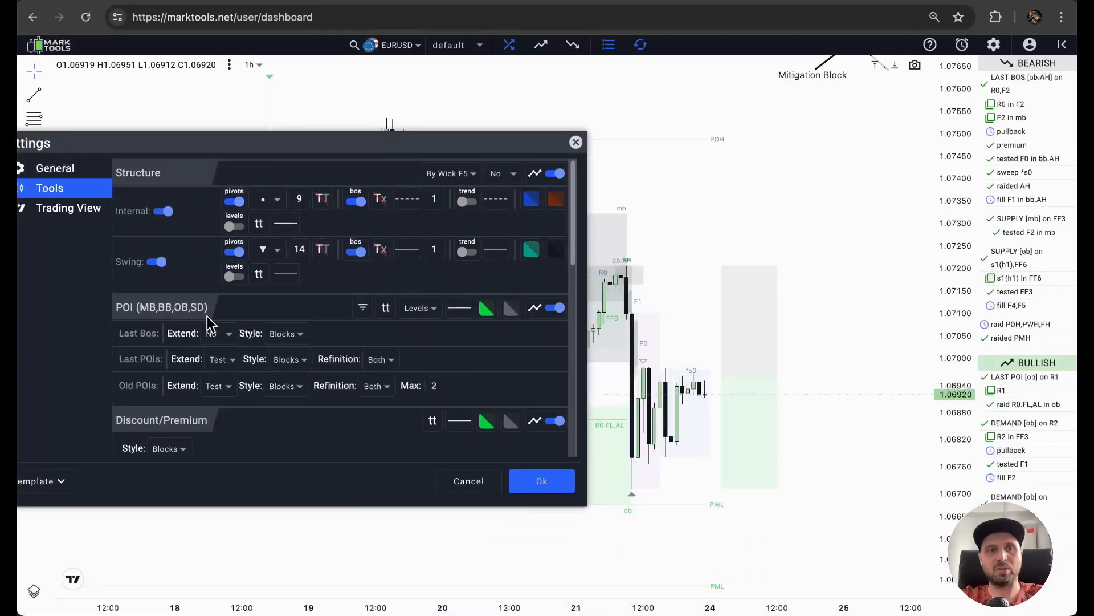
left_click(363, 308)
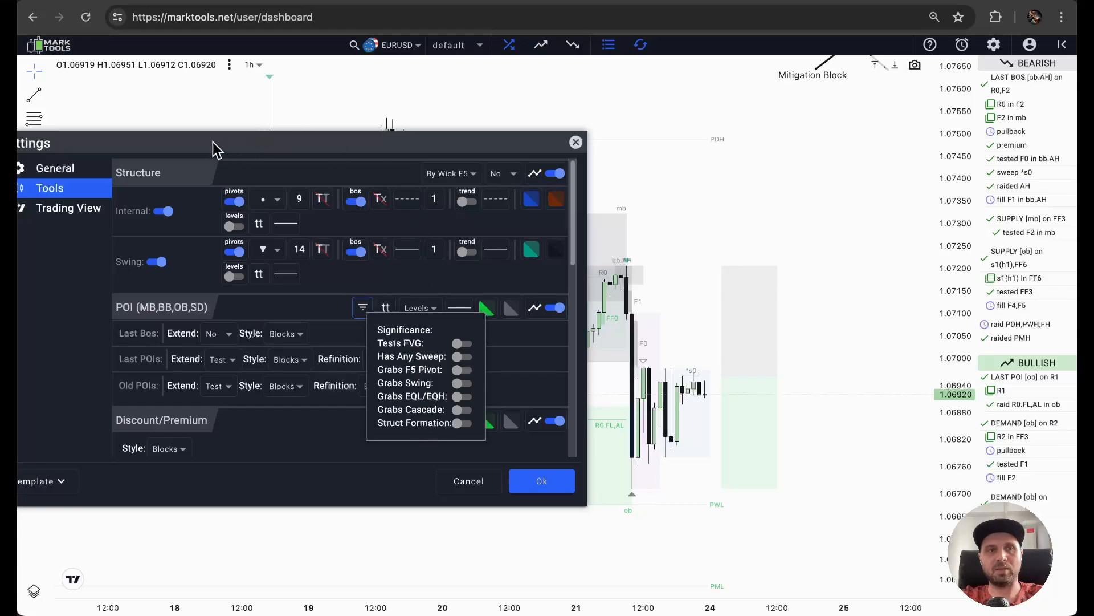
left_click_drag(213, 142, 762, 111)
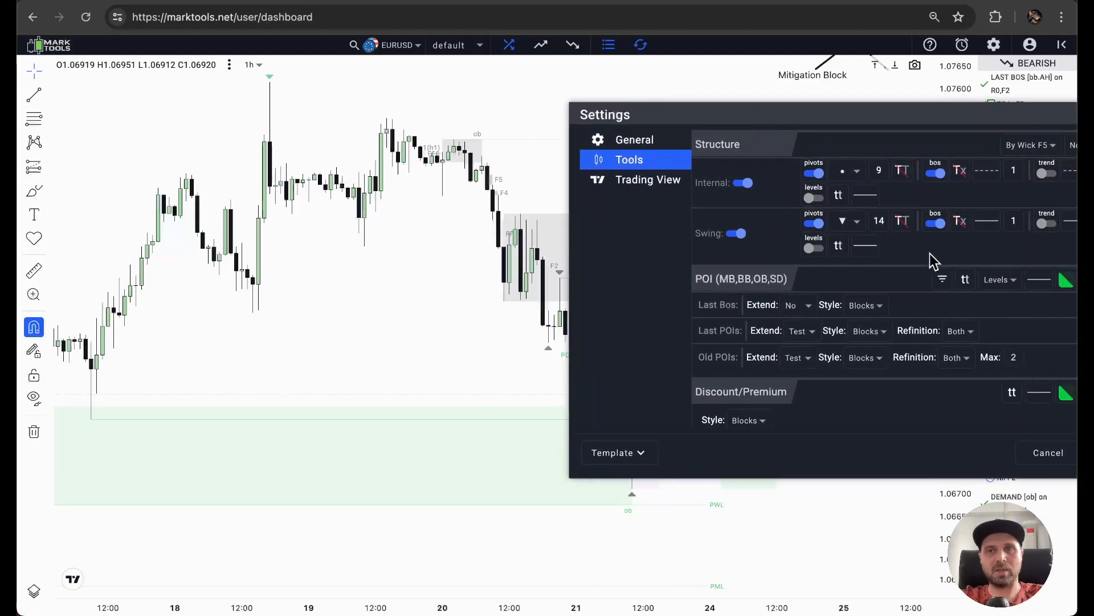
left_click(943, 277)
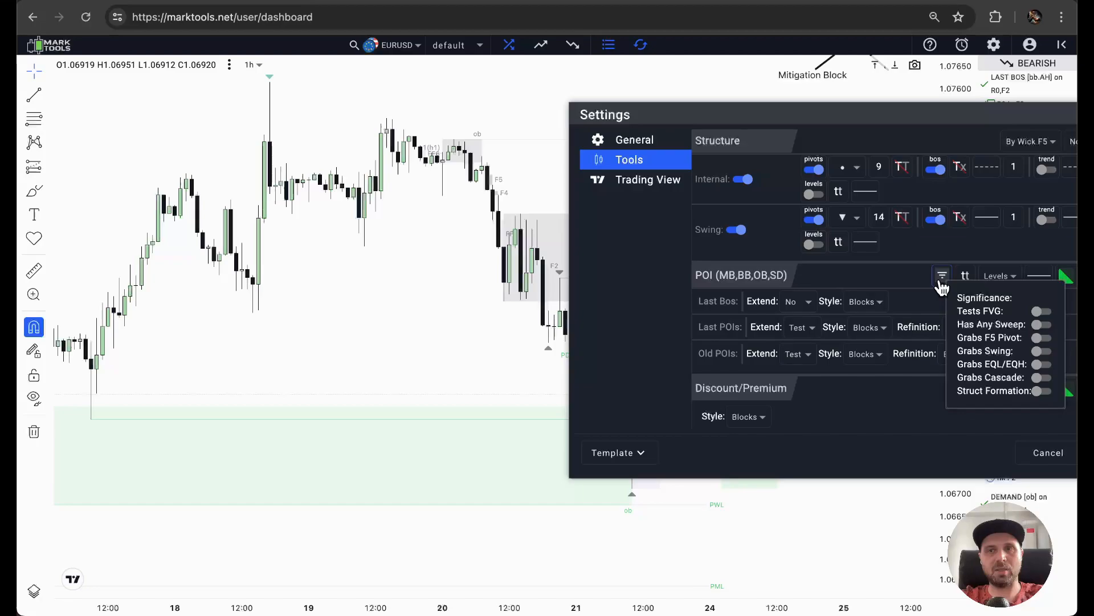
left_click(1040, 313)
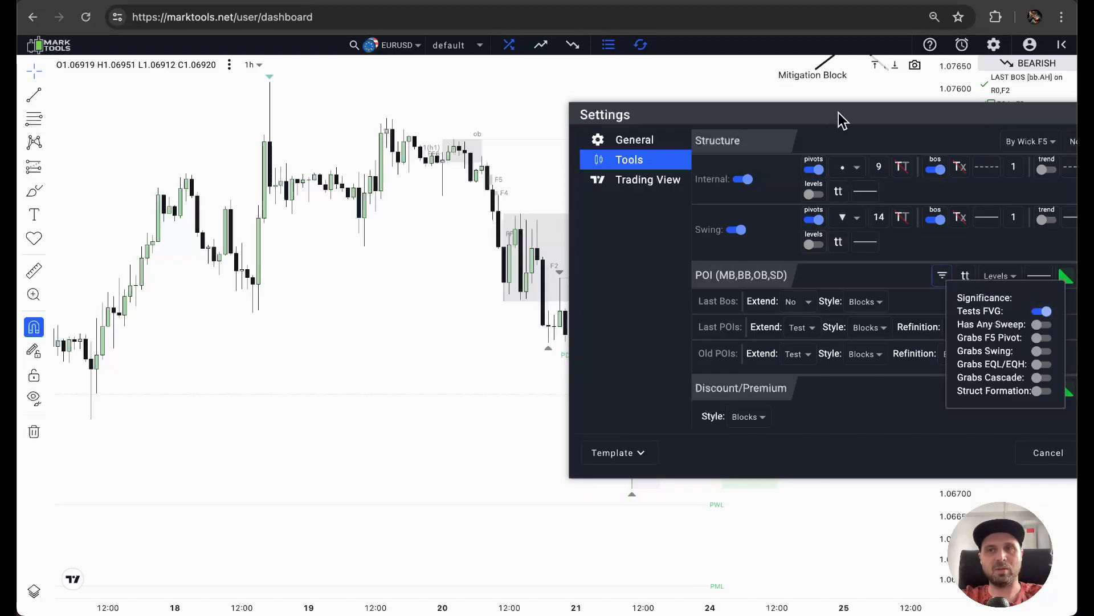
left_click_drag(839, 113, 592, 134)
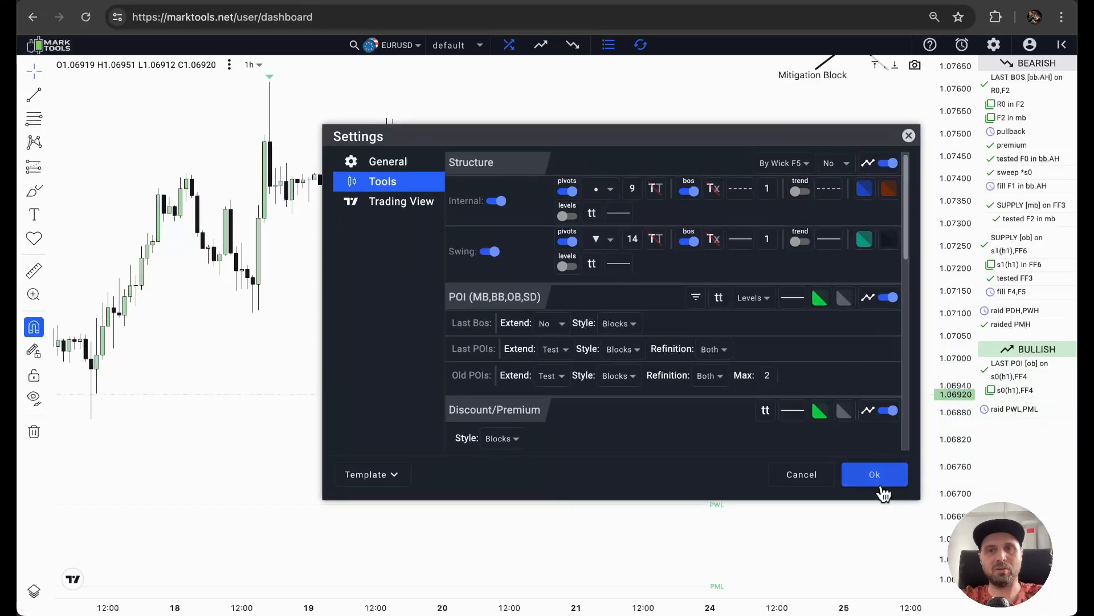
left_click(798, 474)
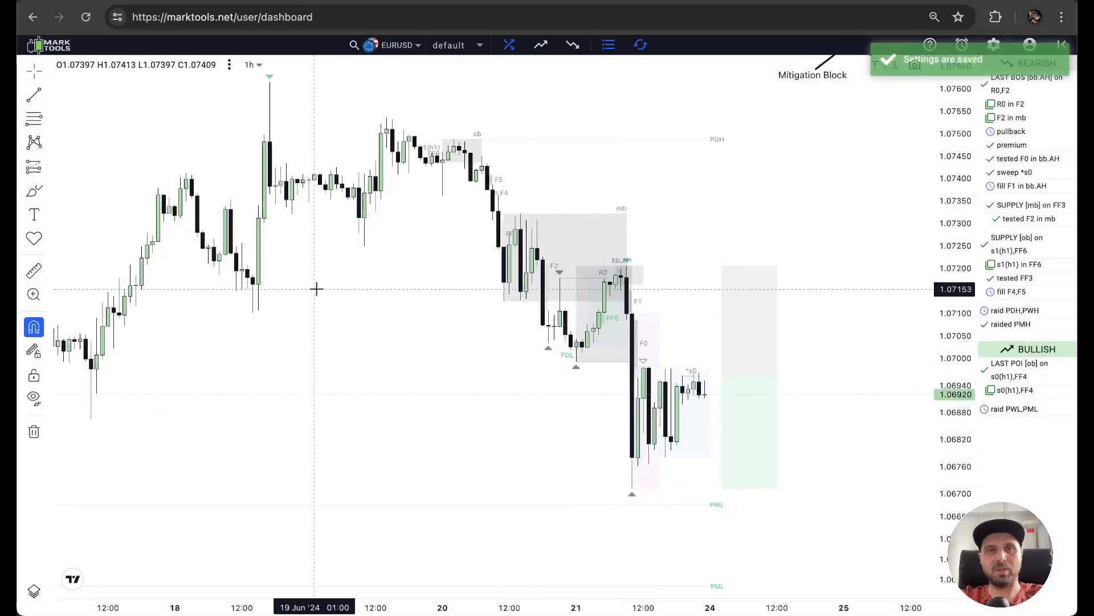
Examine the bearish ob, mb and bb zones from 20 to 21 June and the fair value gaps around them.
scroll(349, 279, "right", 5)
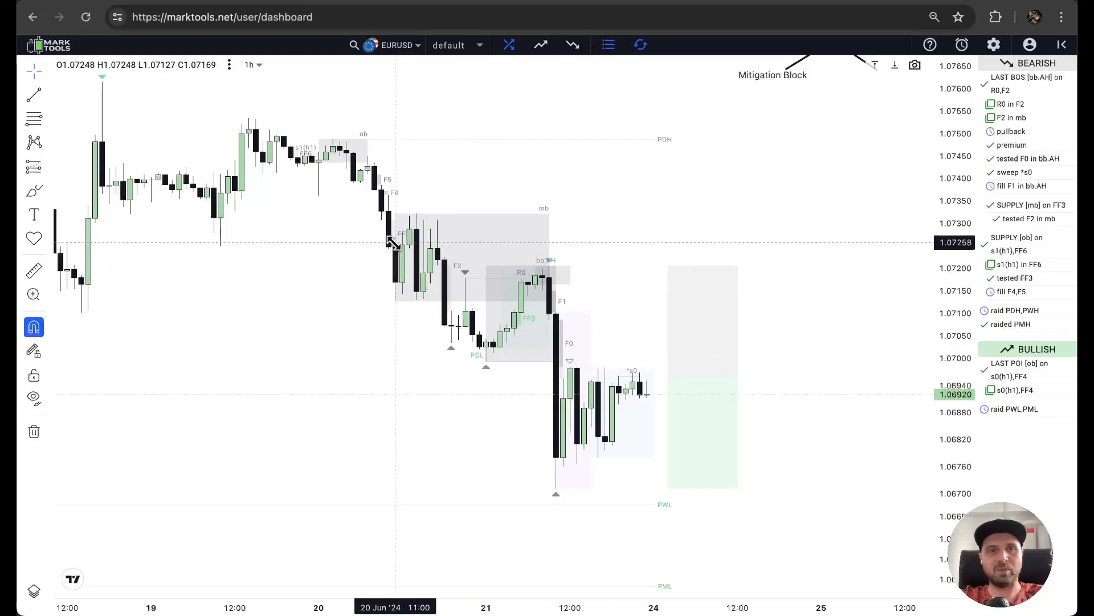
scroll(389, 239, "up", 4)
left_click_drag(359, 233, 705, 234)
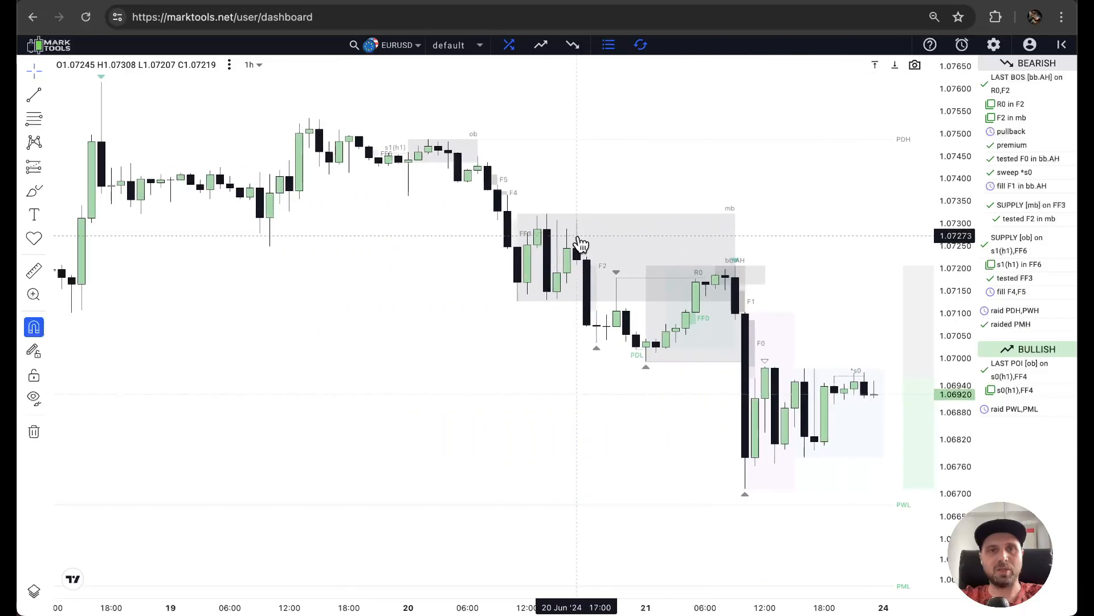
scroll(570, 245, "up", 2)
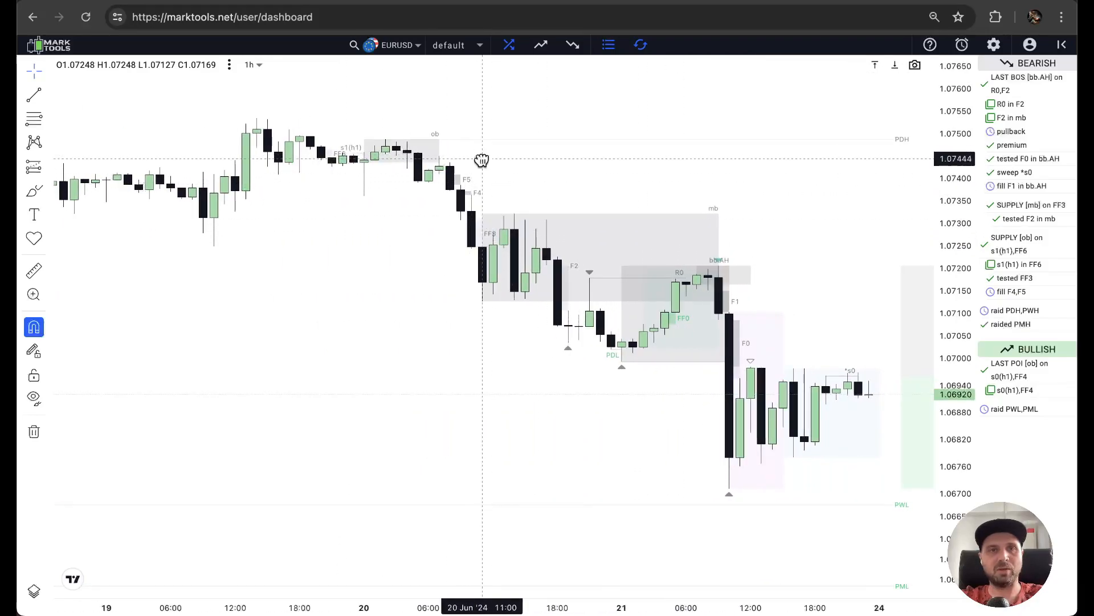
left_click_drag(482, 161, 591, 199)
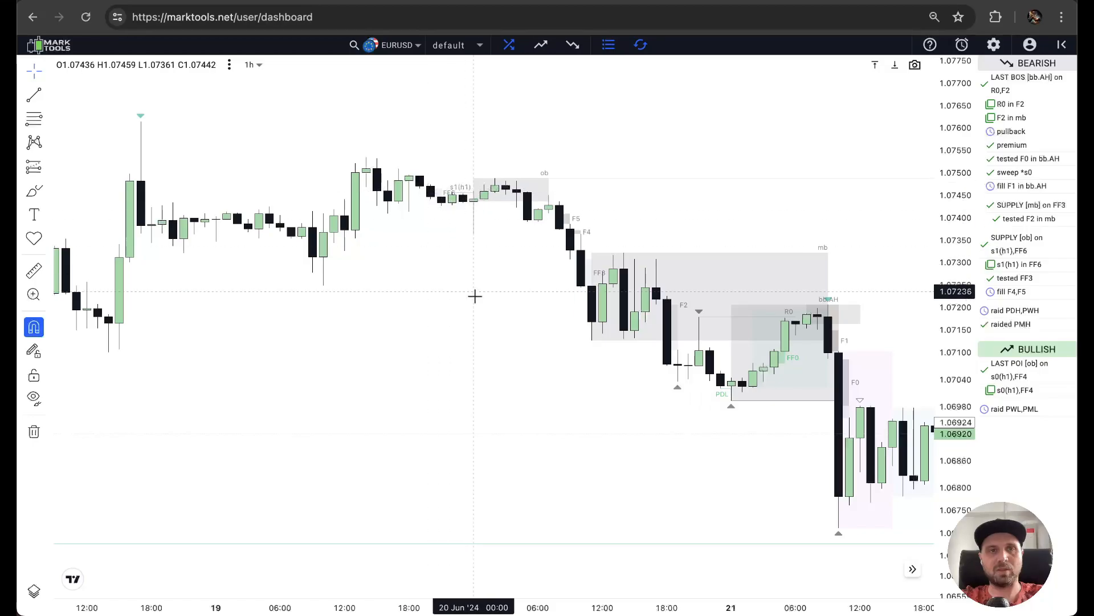
Find the bullish ob zone from late April to 1 May on the 1h chart and examine the price movement following it.
left_click_drag(494, 383, 589, 136)
scroll(587, 241, "down", 3)
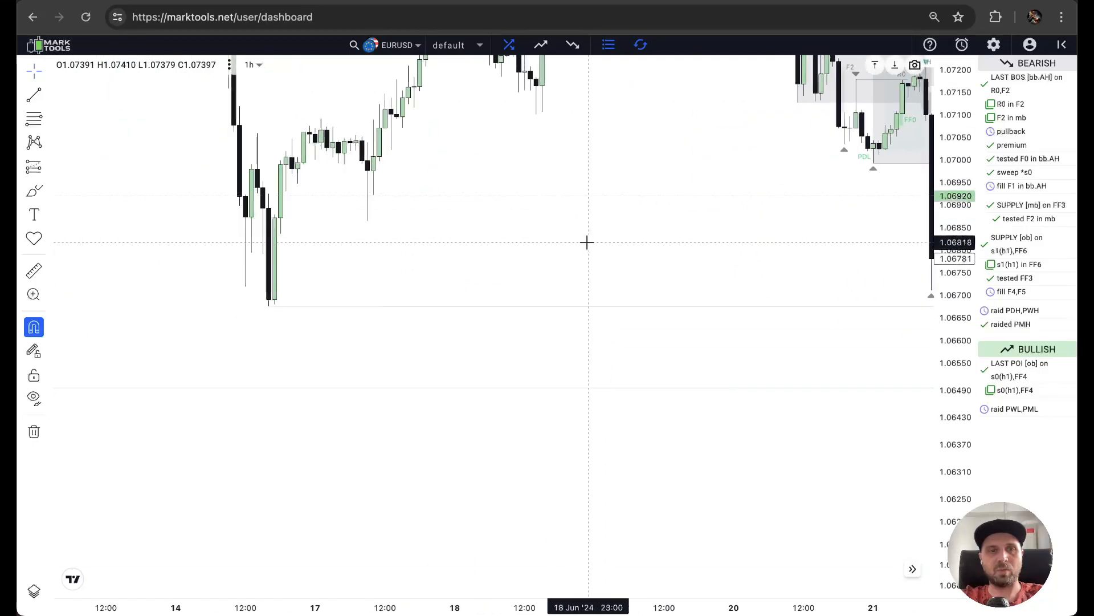
scroll(586, 241, "down", 6)
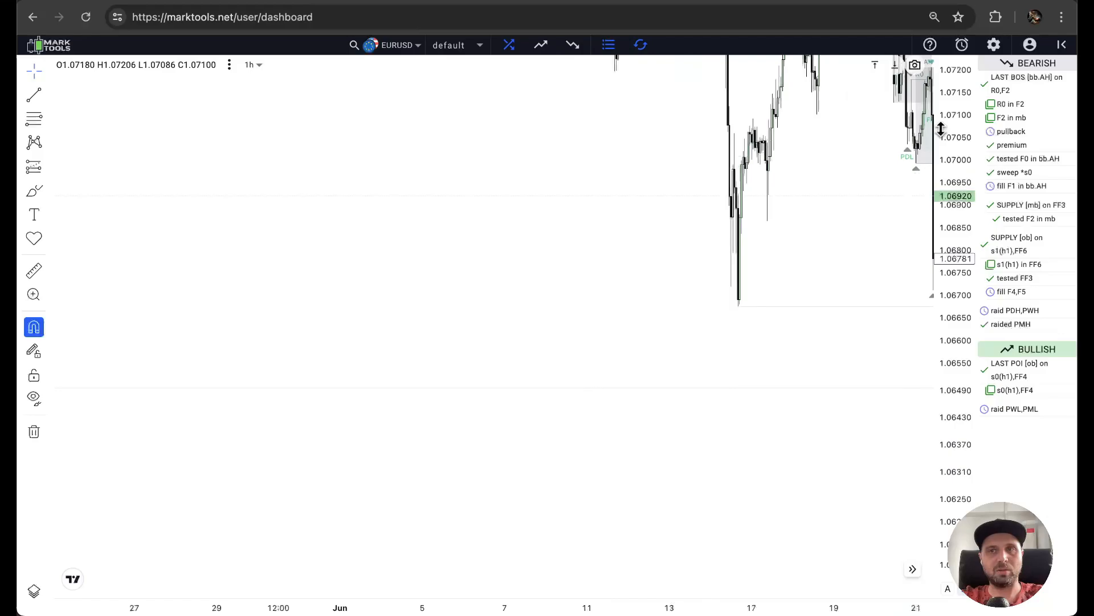
left_click_drag(941, 129, 958, 494)
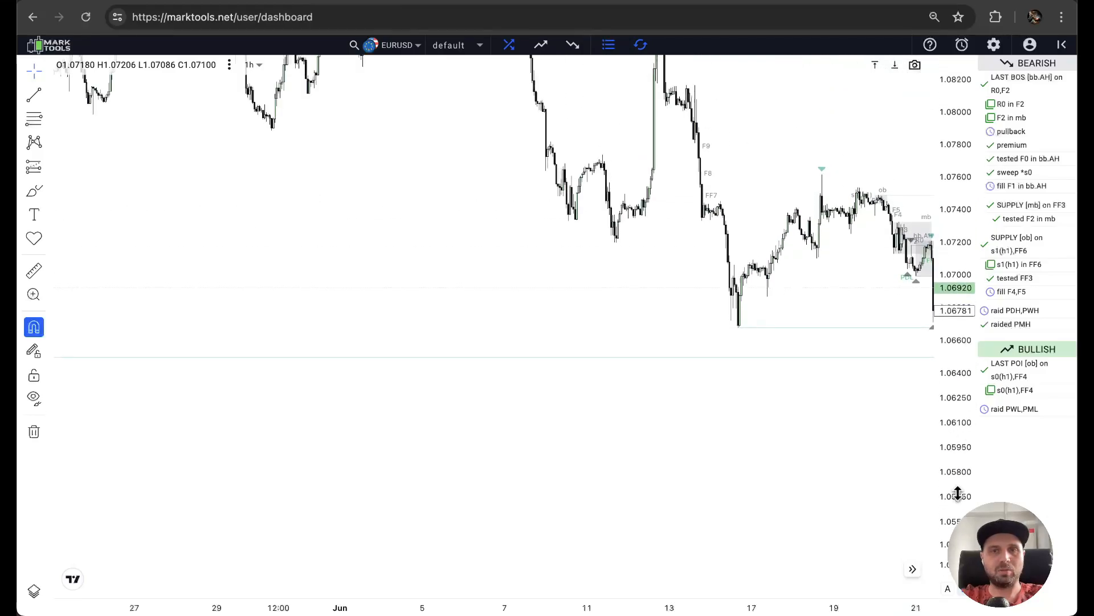
scroll(219, 584, "down", 10)
scroll(219, 584, "up", 5)
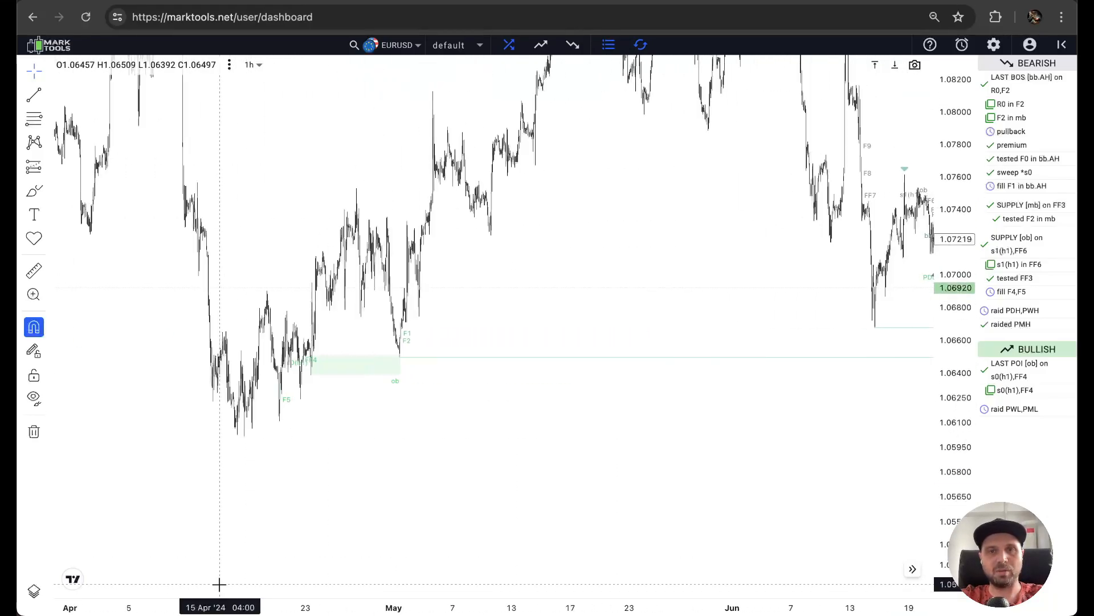
left_click_drag(337, 384, 592, 376)
scroll(592, 376, "up", 4)
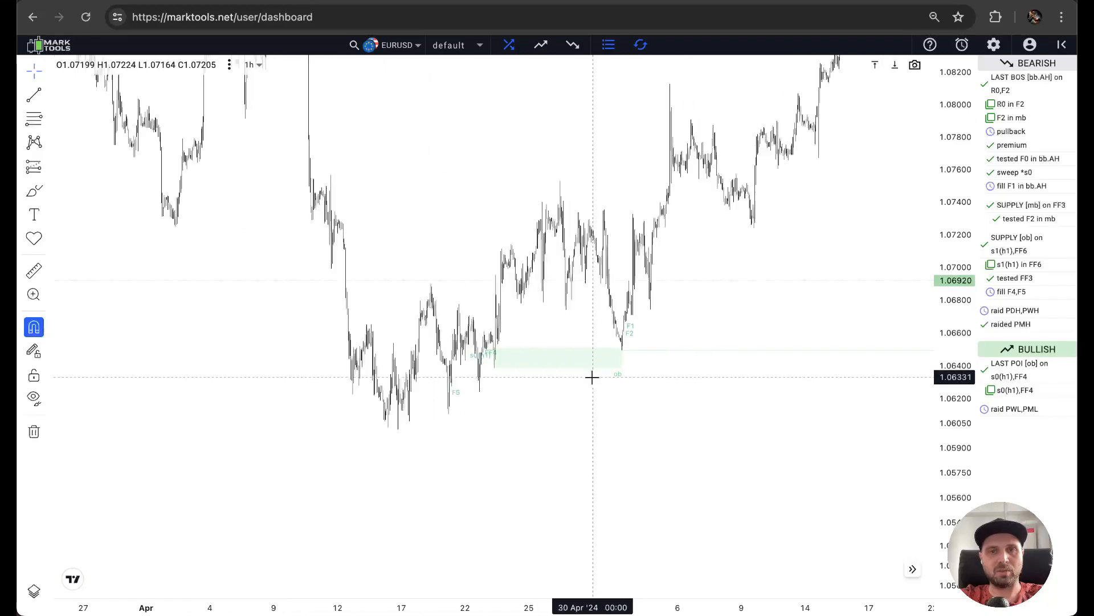
scroll(592, 376, "up", 3)
left_click_drag(493, 376, 687, 391)
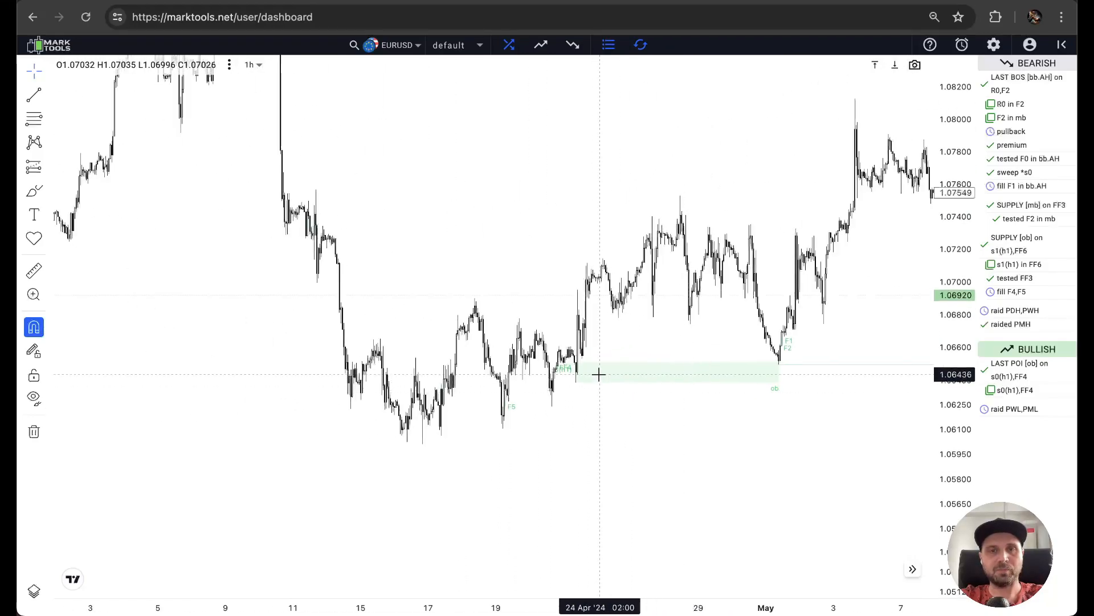
scroll(599, 374, "up", 3)
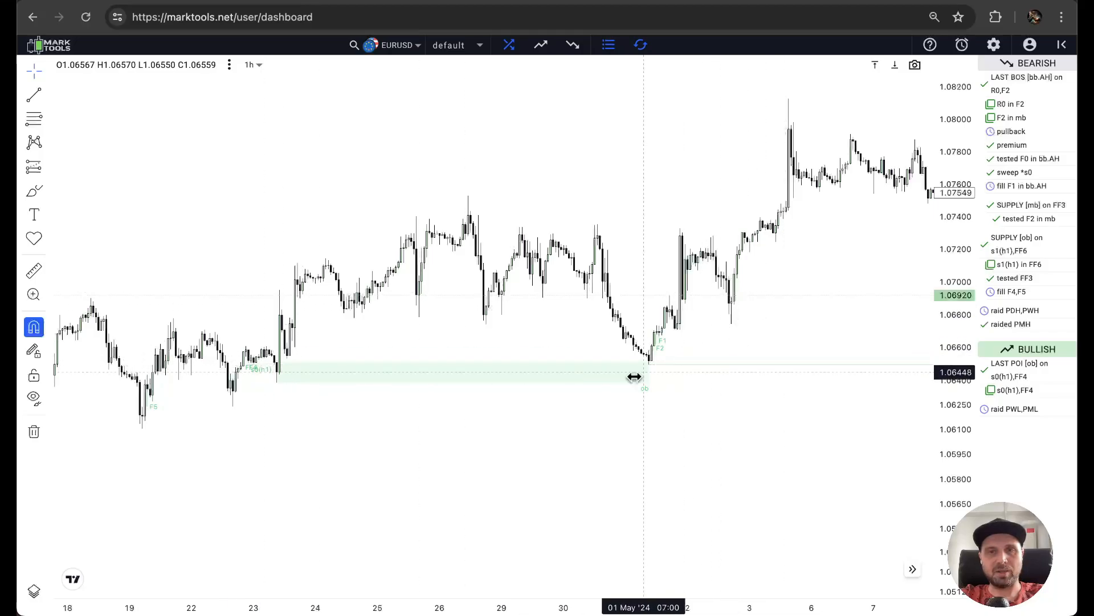
left_click_drag(831, 272, 19, 484)
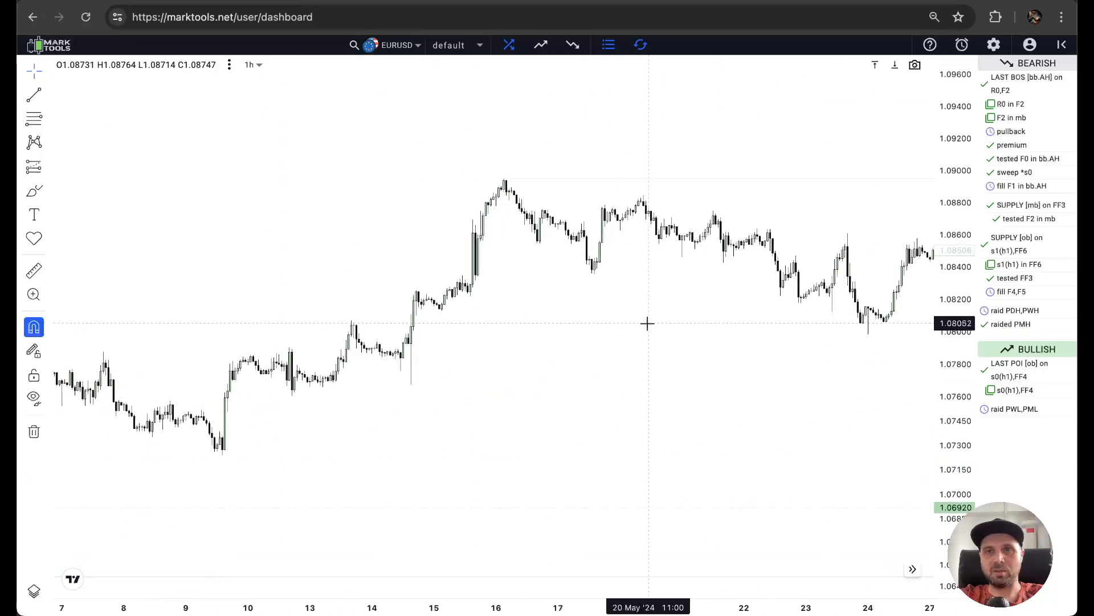
Turn off the Tests FVG significance filter for the POIs, turn on Has Any Sweep and save the settings.
left_click_drag(647, 323, 169, 384)
left_click_drag(633, 237, 261, 276)
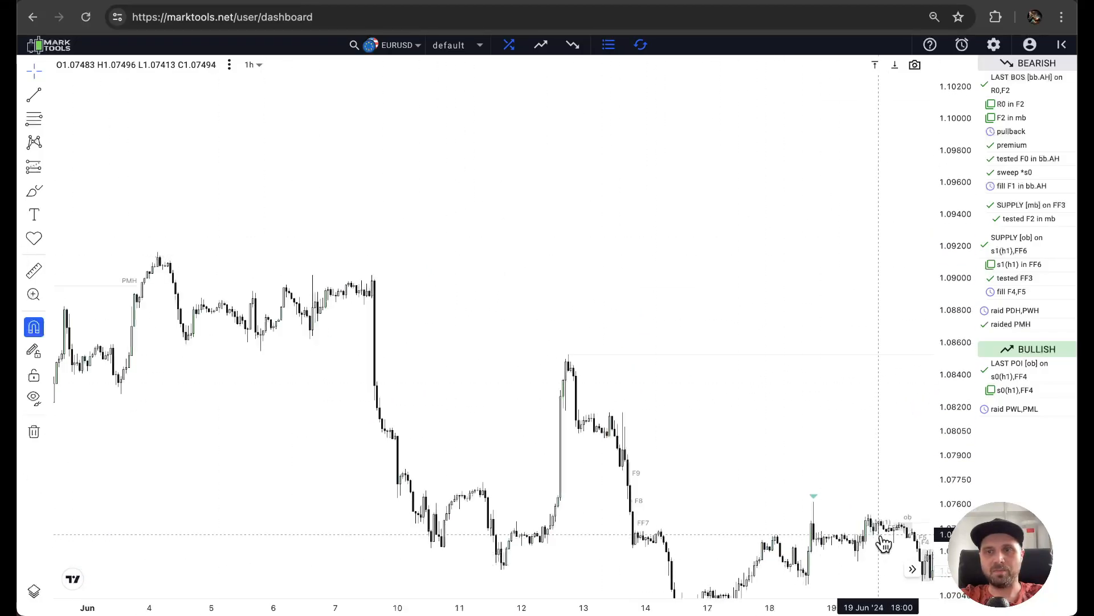
scroll(866, 530, "right", 5)
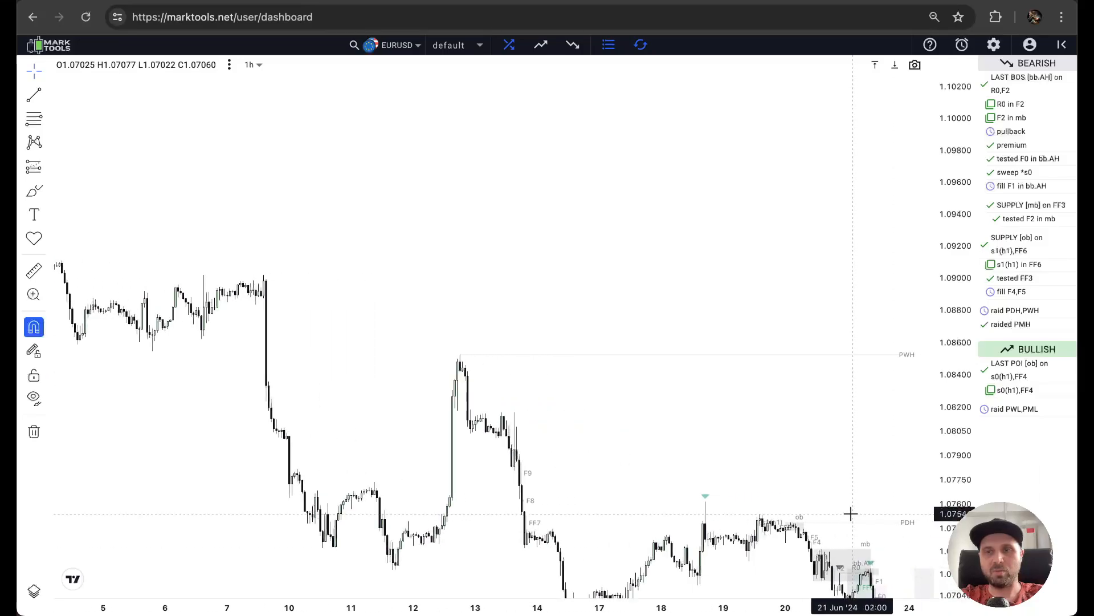
left_click_drag(851, 514, 318, 183)
left_click_drag(472, 315, 759, 335)
left_click_drag(972, 467, 963, 203)
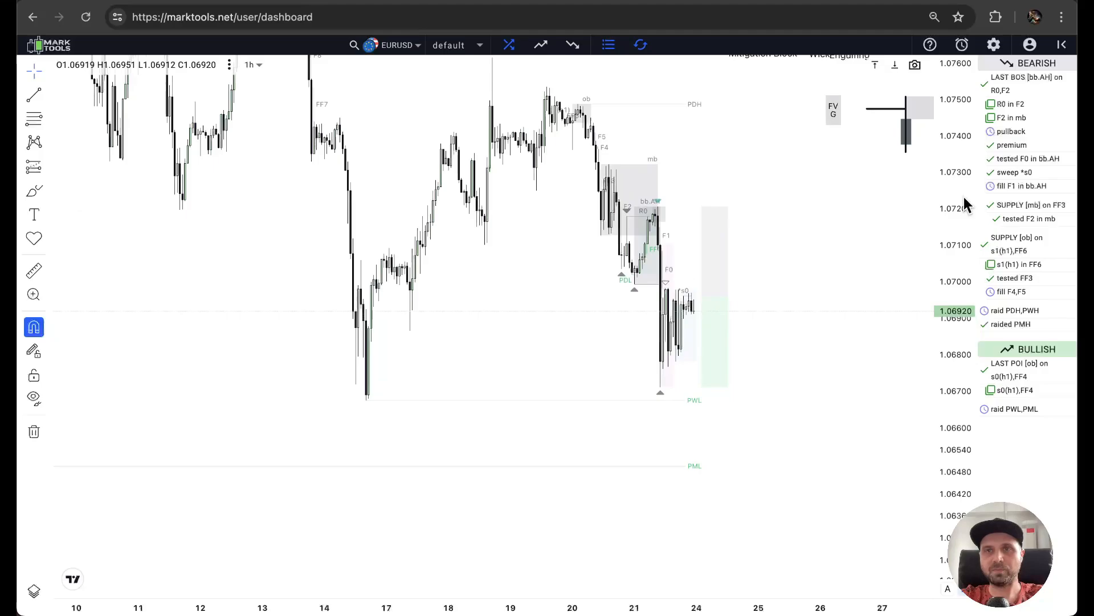
left_click(993, 45)
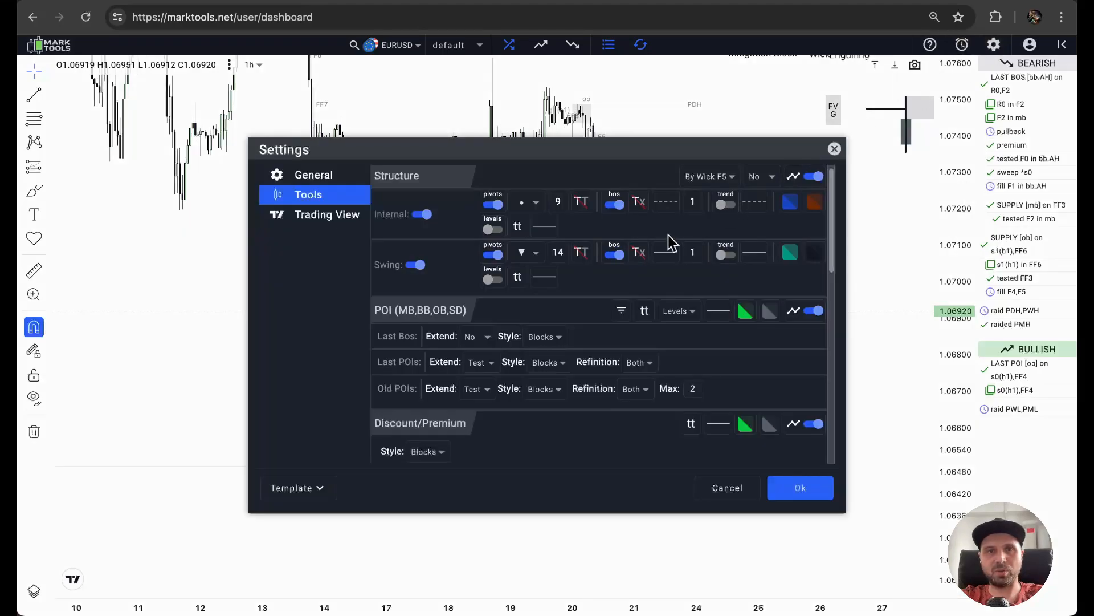
left_click(621, 310)
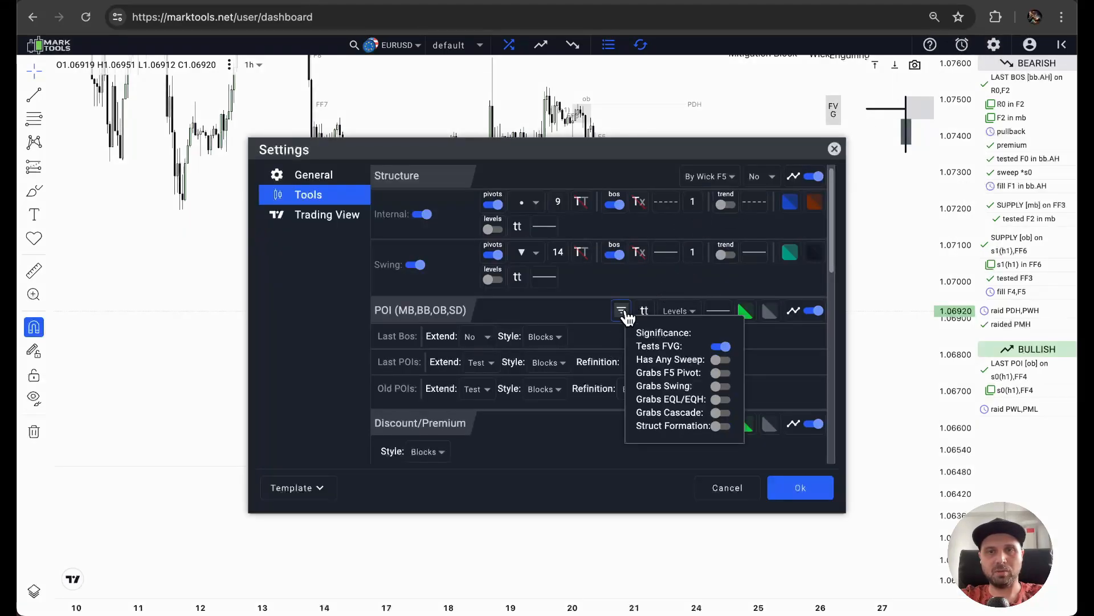
left_click(722, 347)
left_click(722, 359)
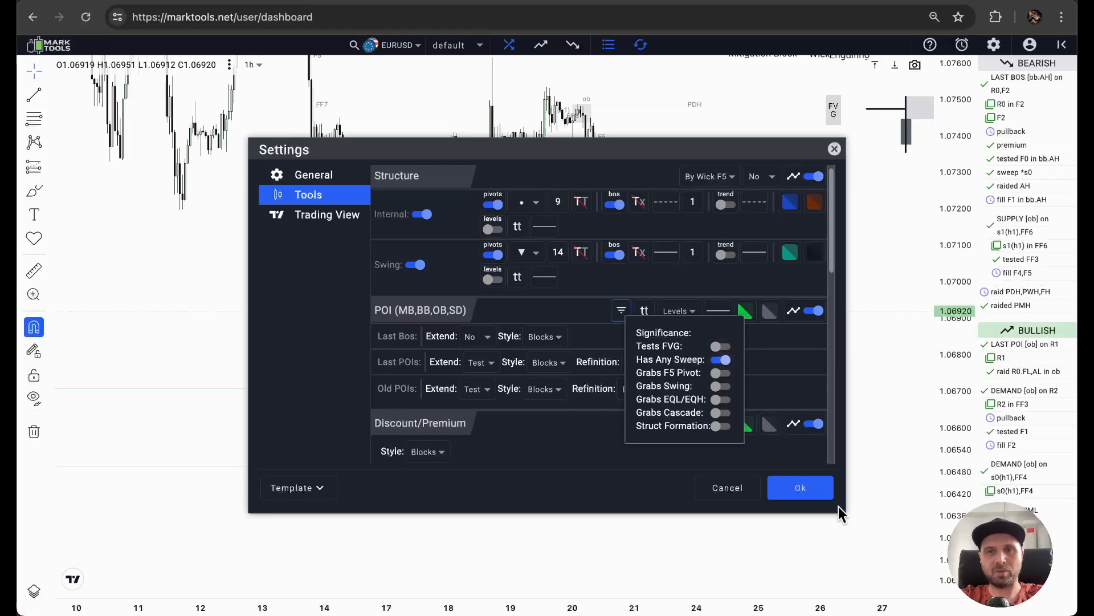
left_click(801, 488)
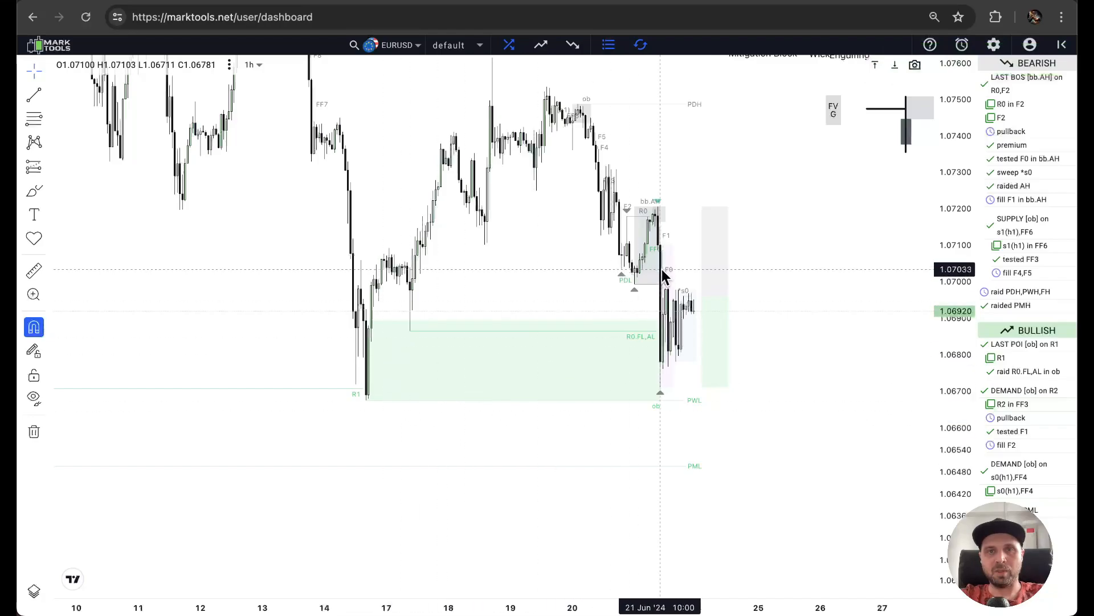
Turn off the Has Any Sweep significance filter for the POIs and save the settings.
scroll(661, 269, "up", 2)
scroll(661, 269, "up", 1)
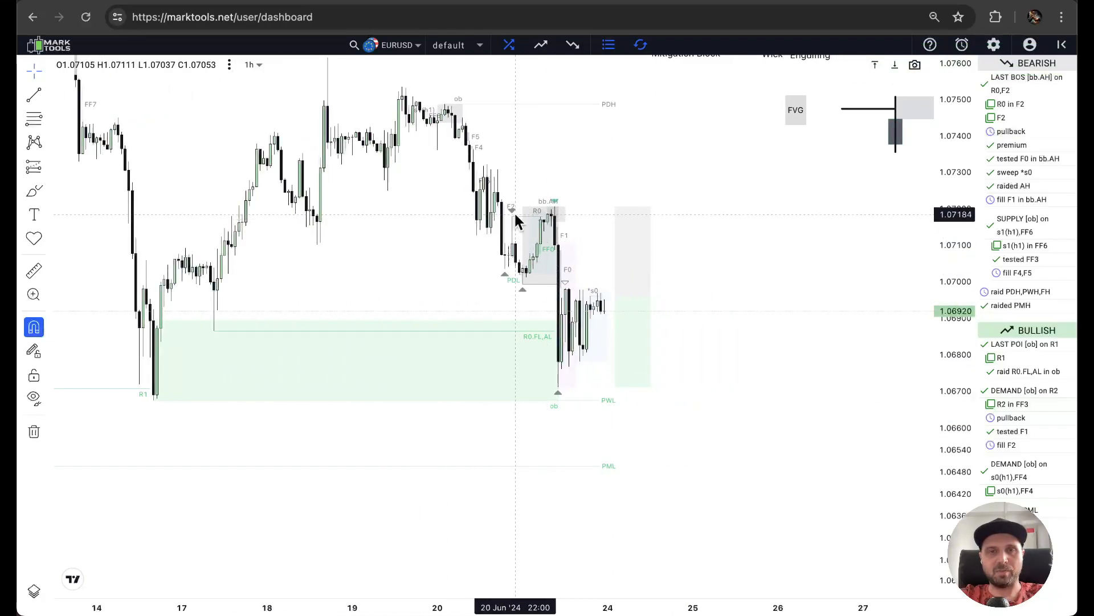
left_click(994, 46)
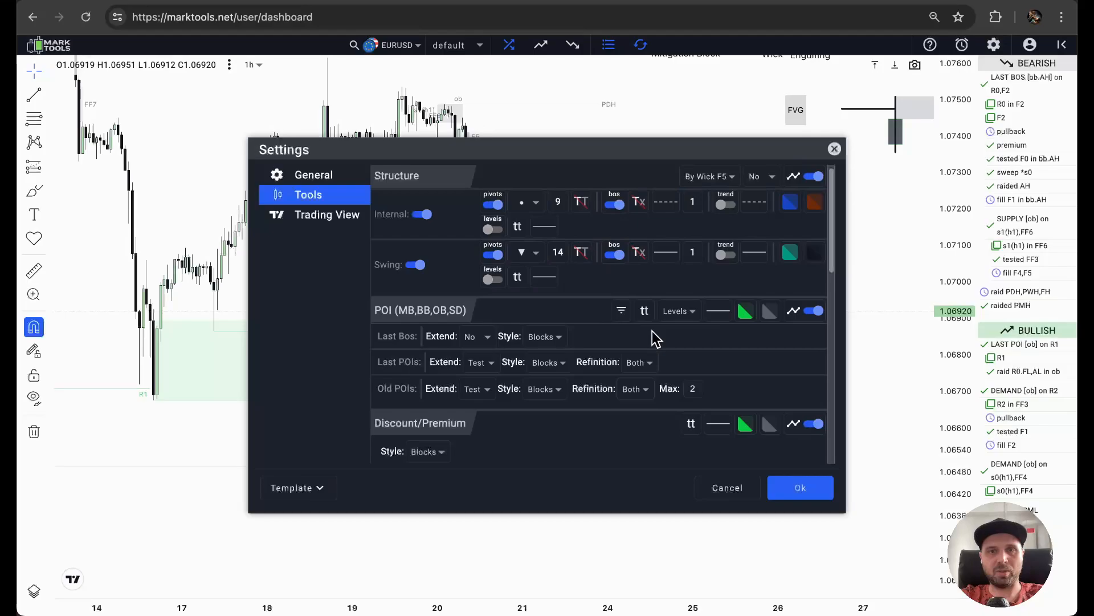
left_click(623, 315)
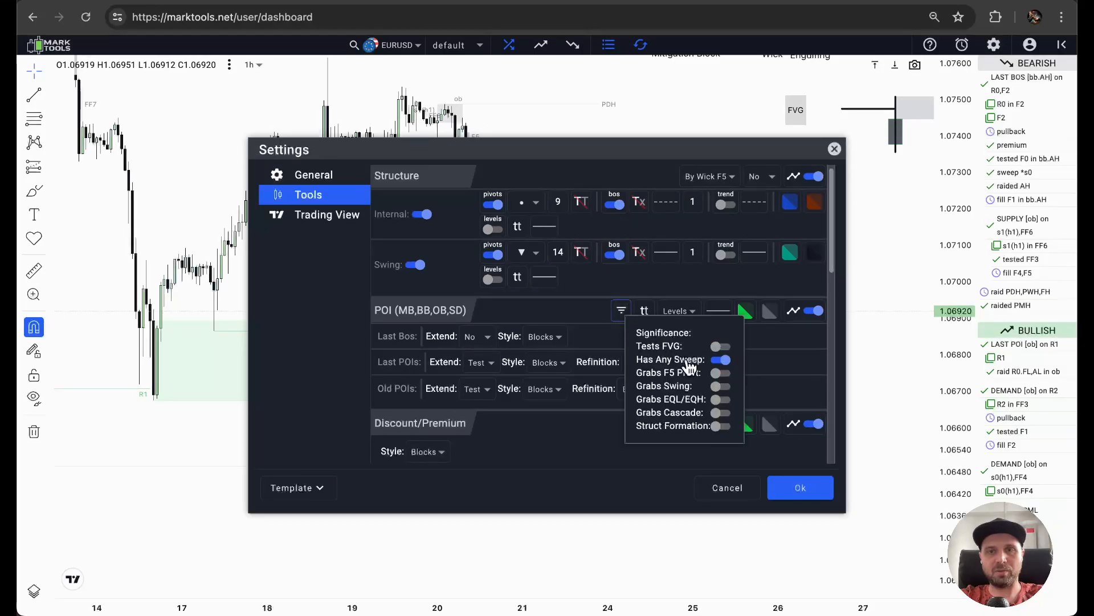
left_click(721, 361)
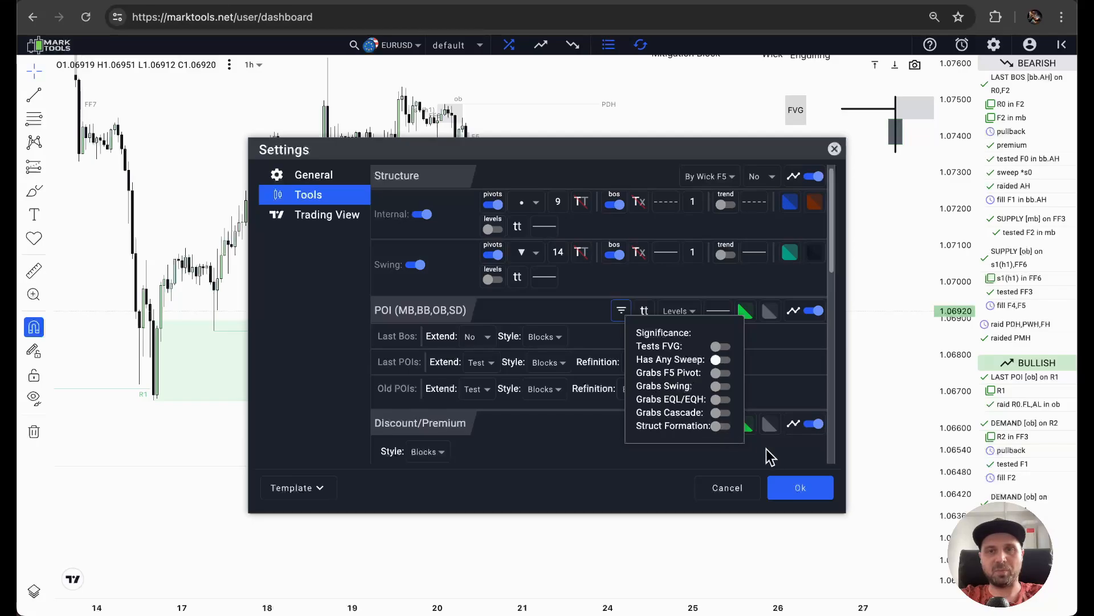
left_click(801, 489)
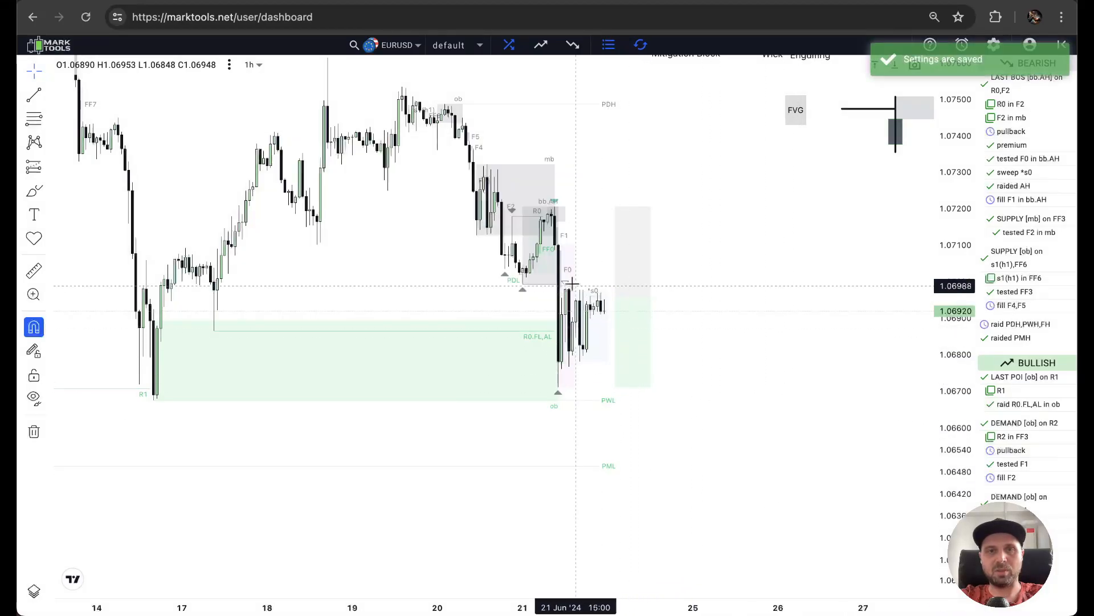
Turn on the Grabs F5 Pivot significance filter for the POIs and save the settings.
left_click(994, 45)
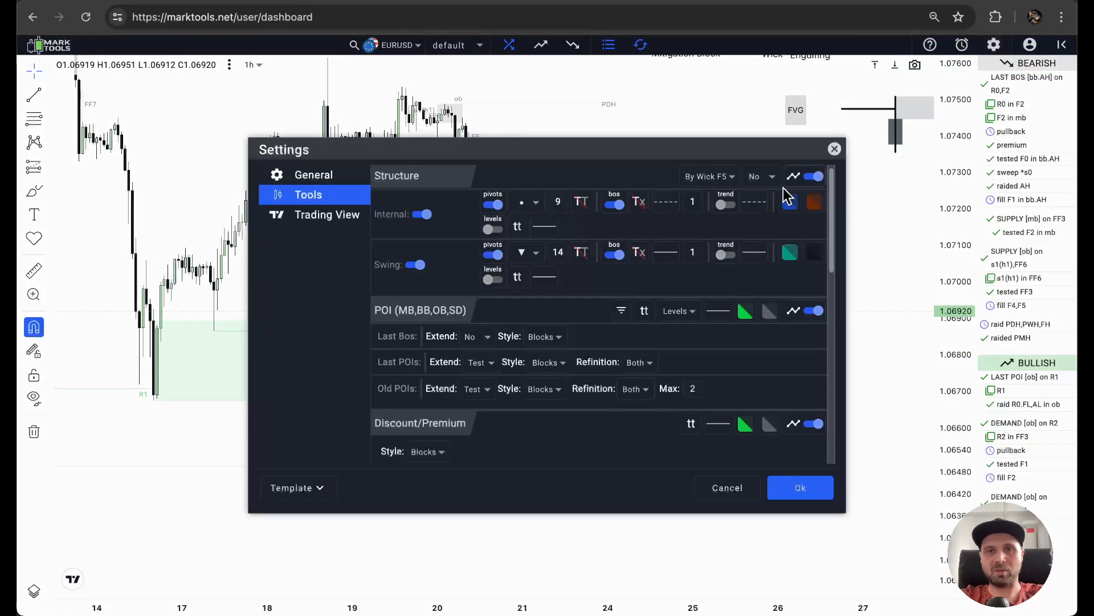
left_click(622, 313)
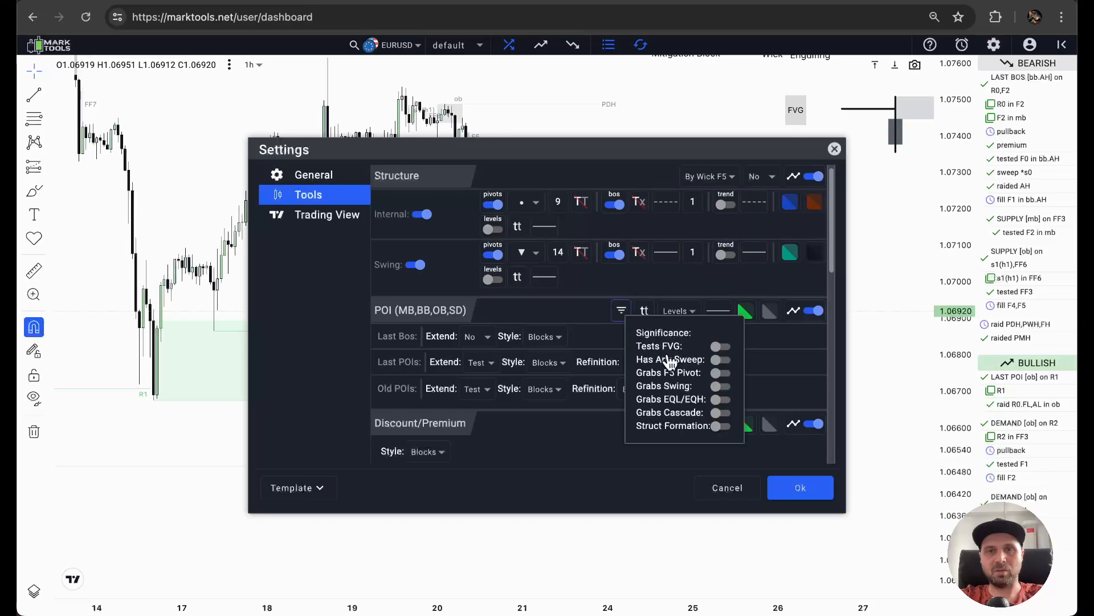
left_click(722, 373)
left_click(797, 490)
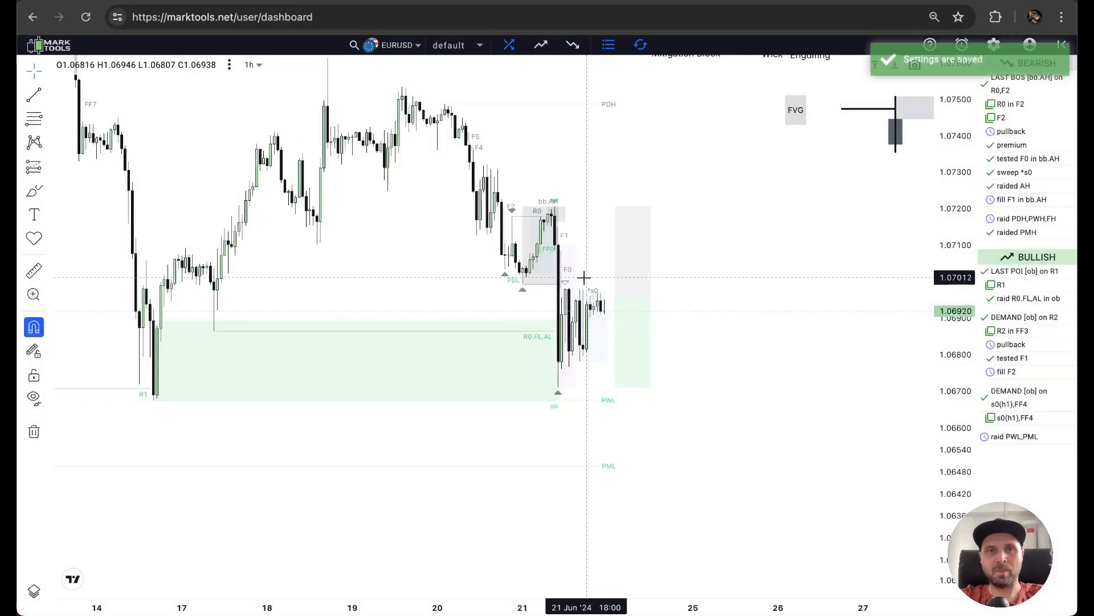
scroll(588, 283, "up", 3)
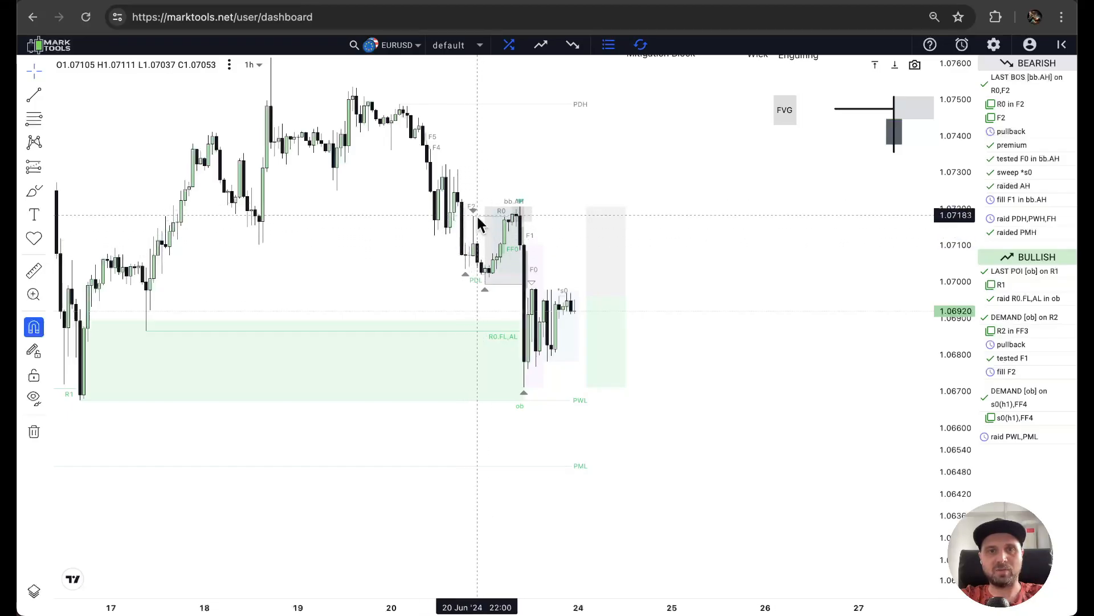
Review the POI significance filter options, moving the settings dialog aside temporarily to compare them with the swing points on the chart.
left_click(994, 46)
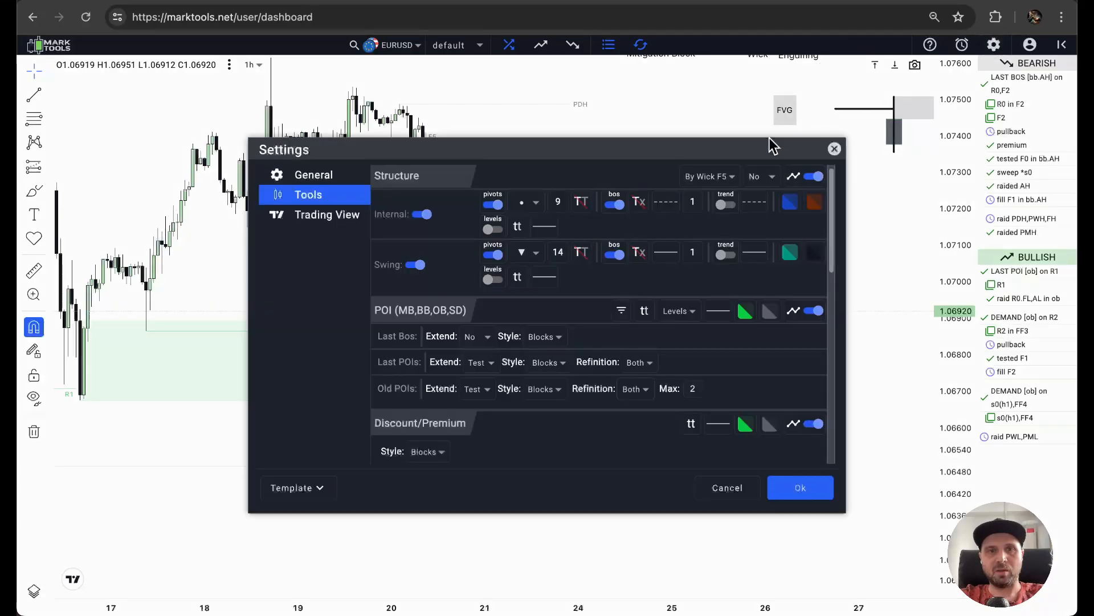
left_click(646, 323)
left_click(622, 311)
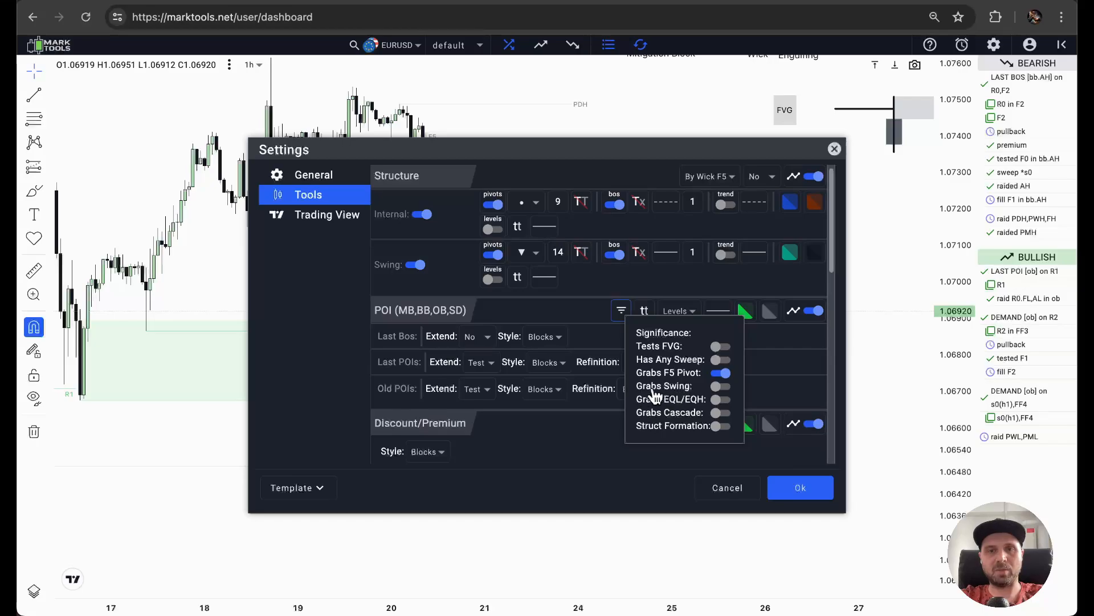
left_click_drag(606, 146, 572, 442)
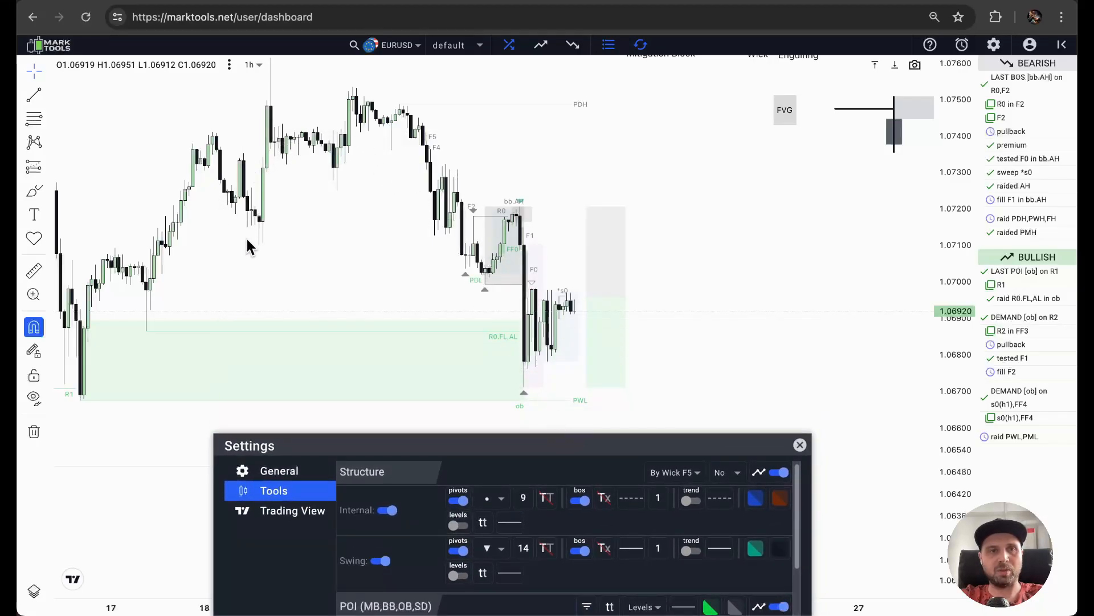
left_click_drag(569, 440, 566, 146)
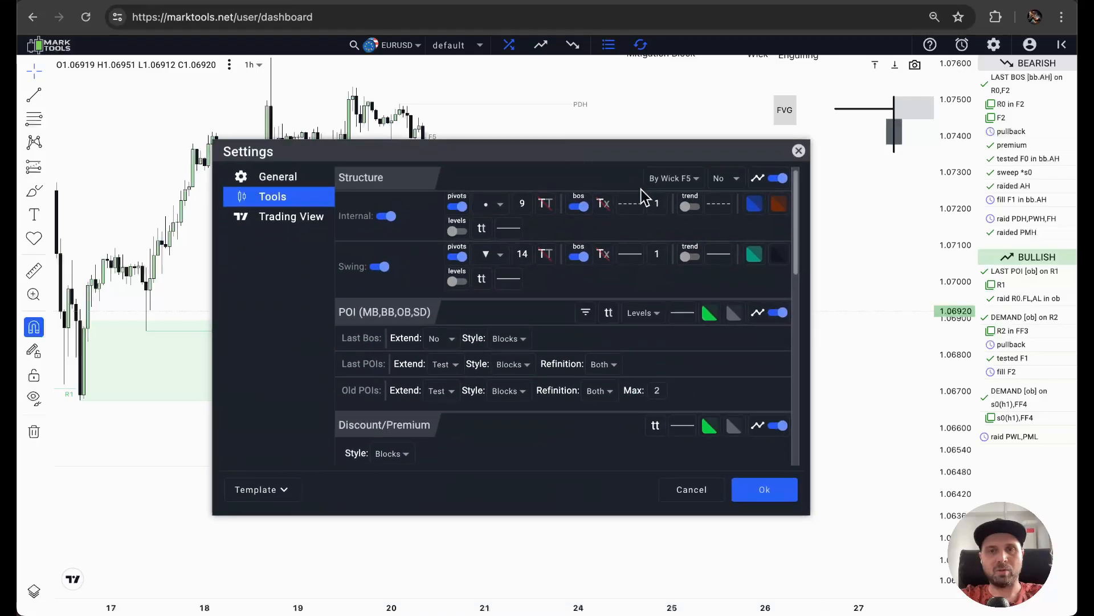
left_click(585, 320)
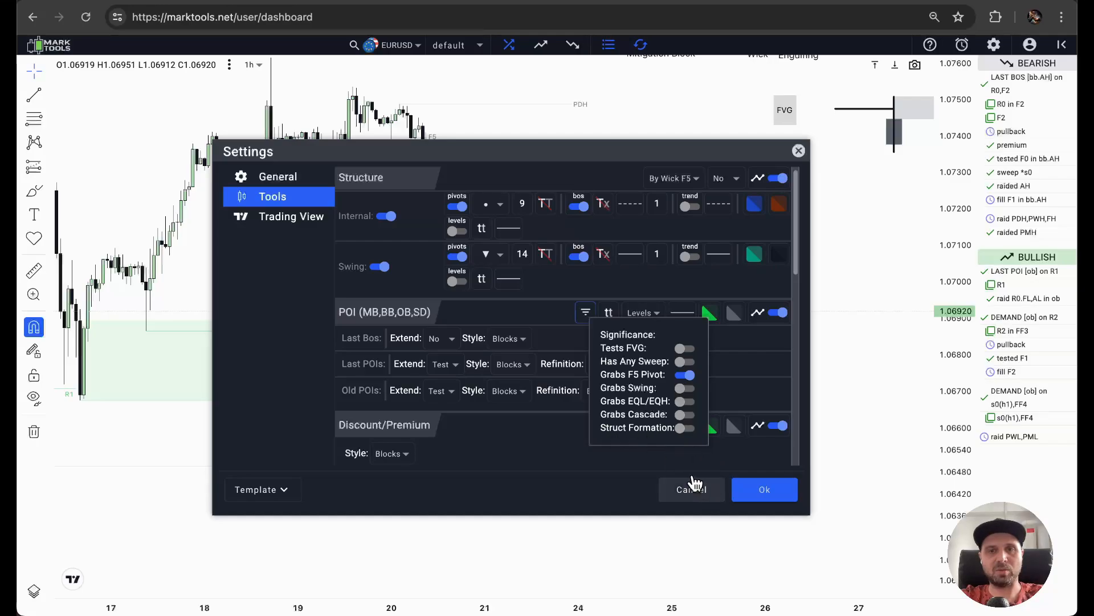
left_click(750, 493)
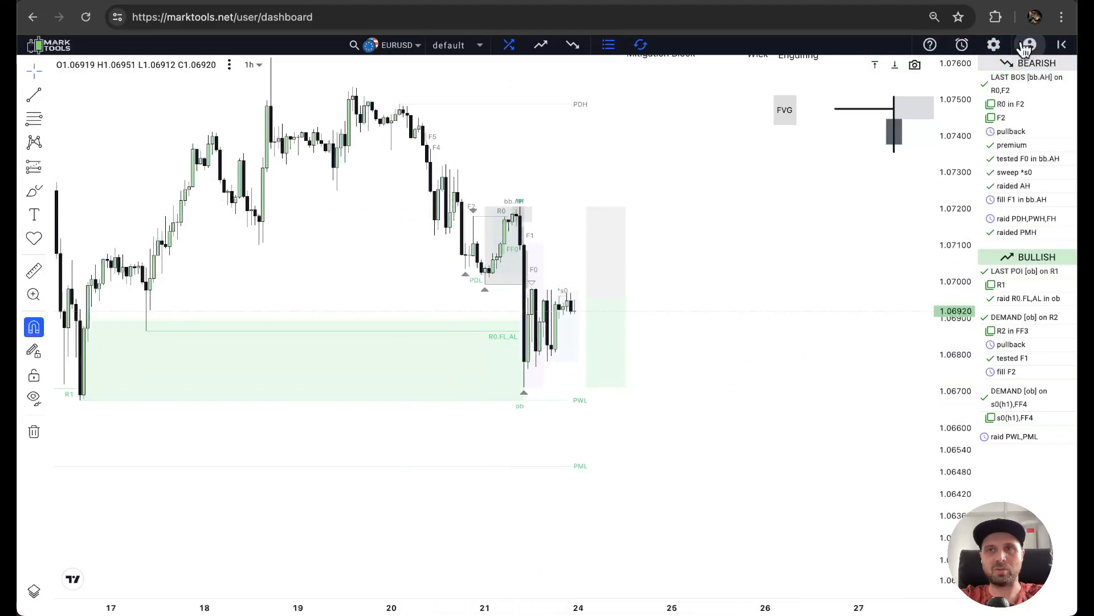
left_click(994, 46)
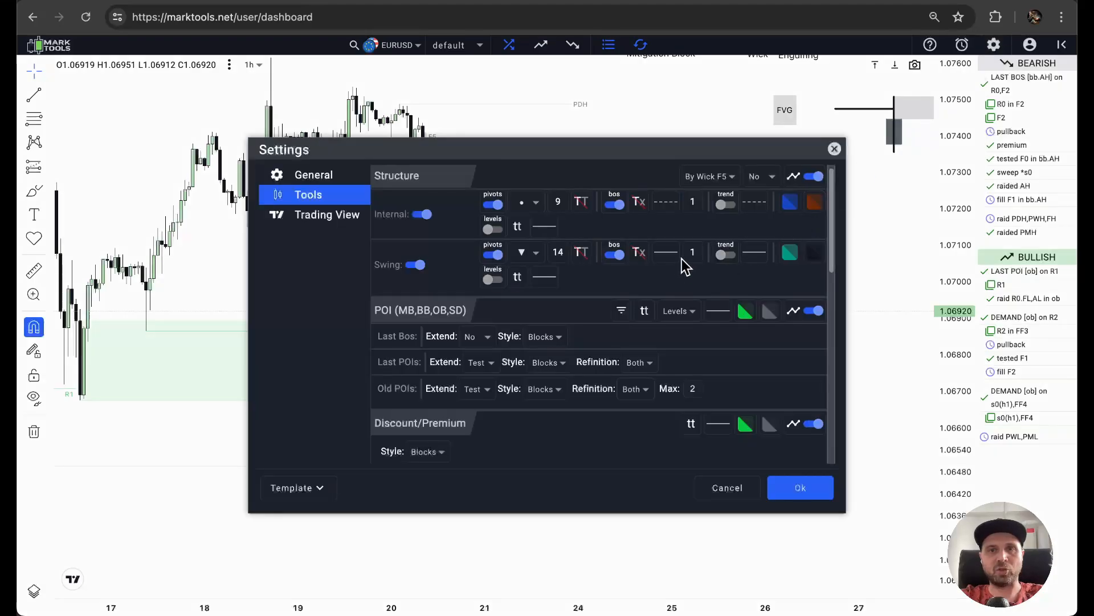
left_click(621, 311)
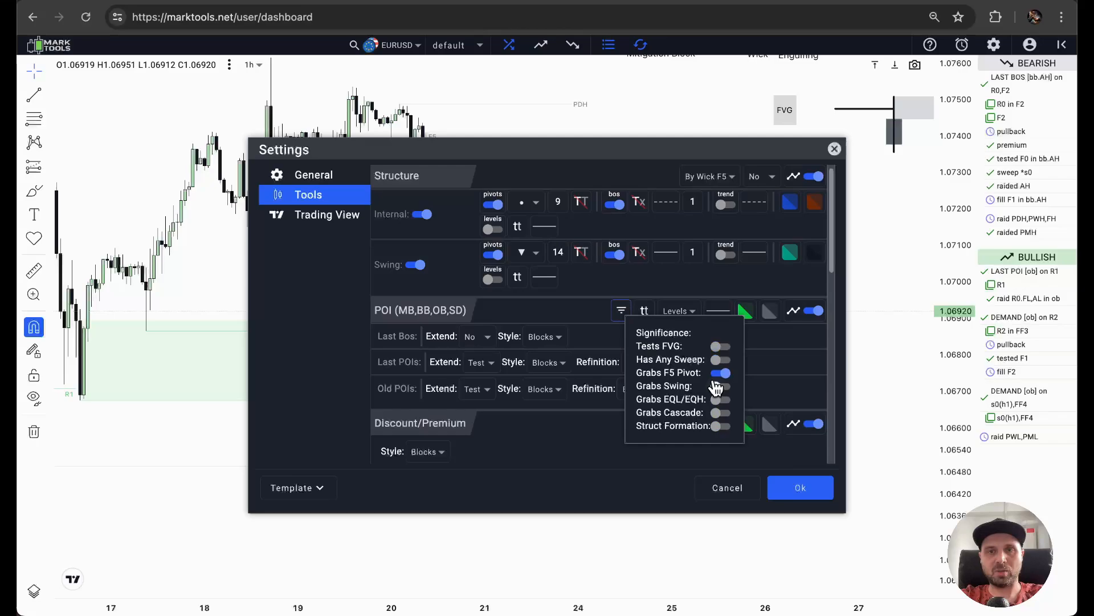
left_click(835, 148)
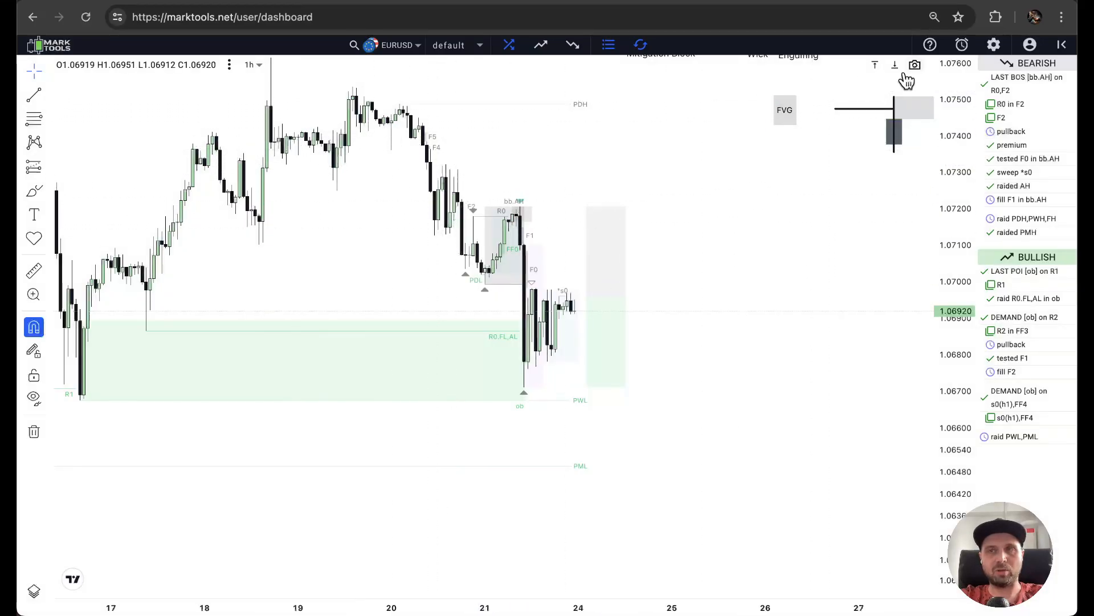
Turn on all remaining POI significance filters, from Tests FVG to Struct Formation.
left_click(994, 45)
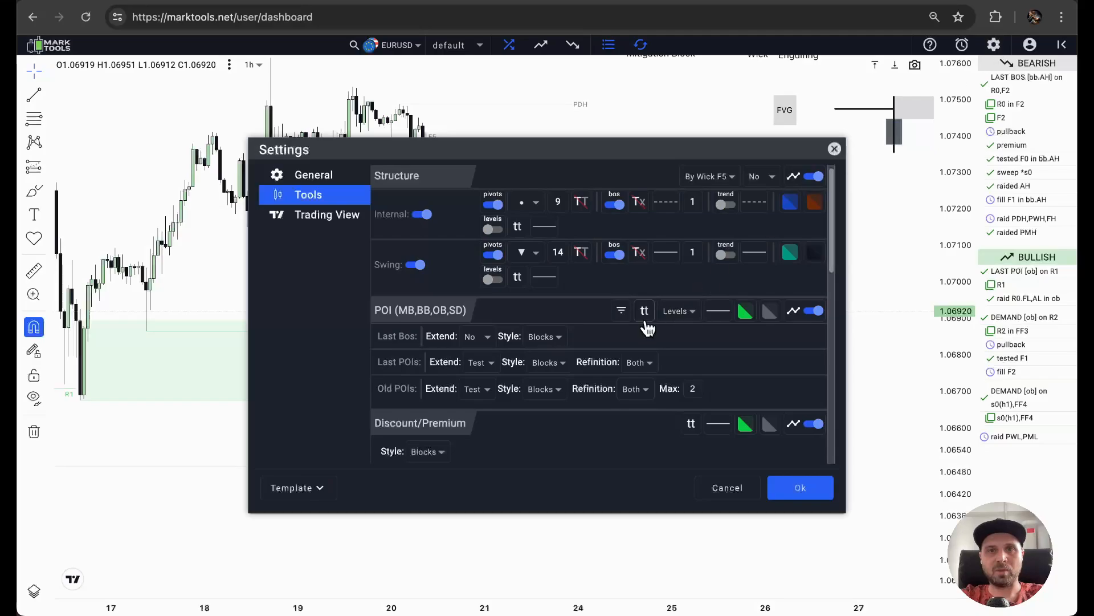
left_click(623, 311)
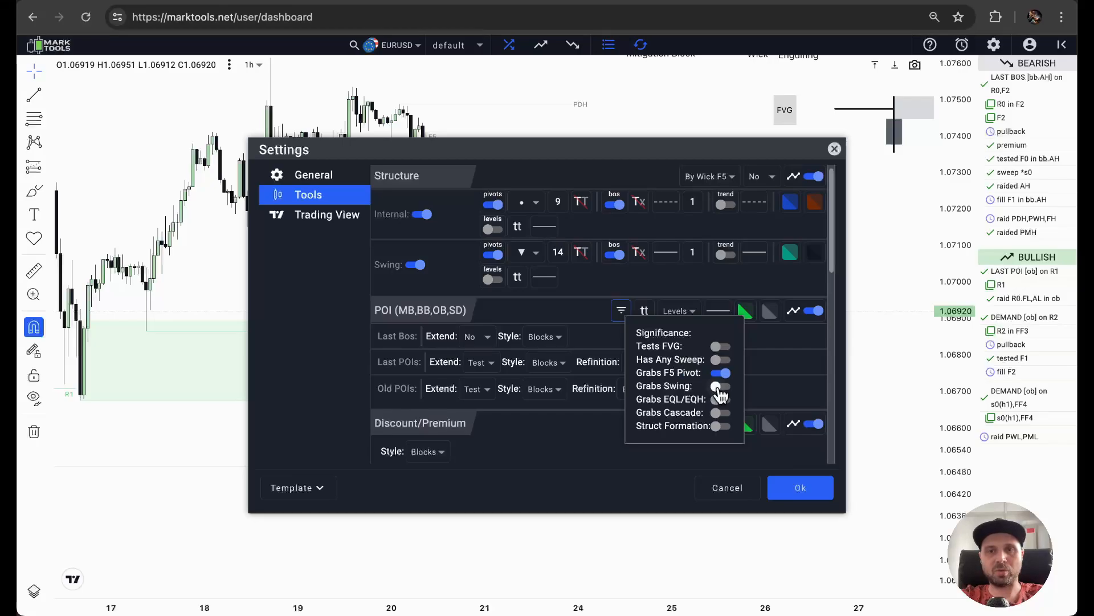
left_click(721, 359)
left_click(721, 346)
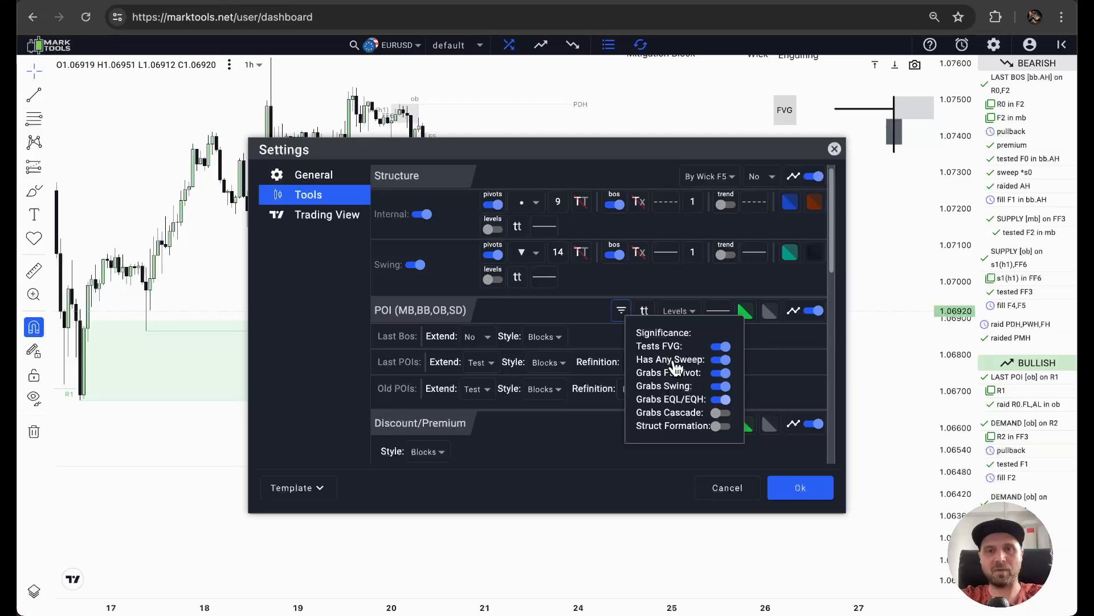
left_click(678, 408)
Turn off all seven POI significance filters without saving the settings.
left_click(720, 346)
left_click(723, 360)
left_click(722, 373)
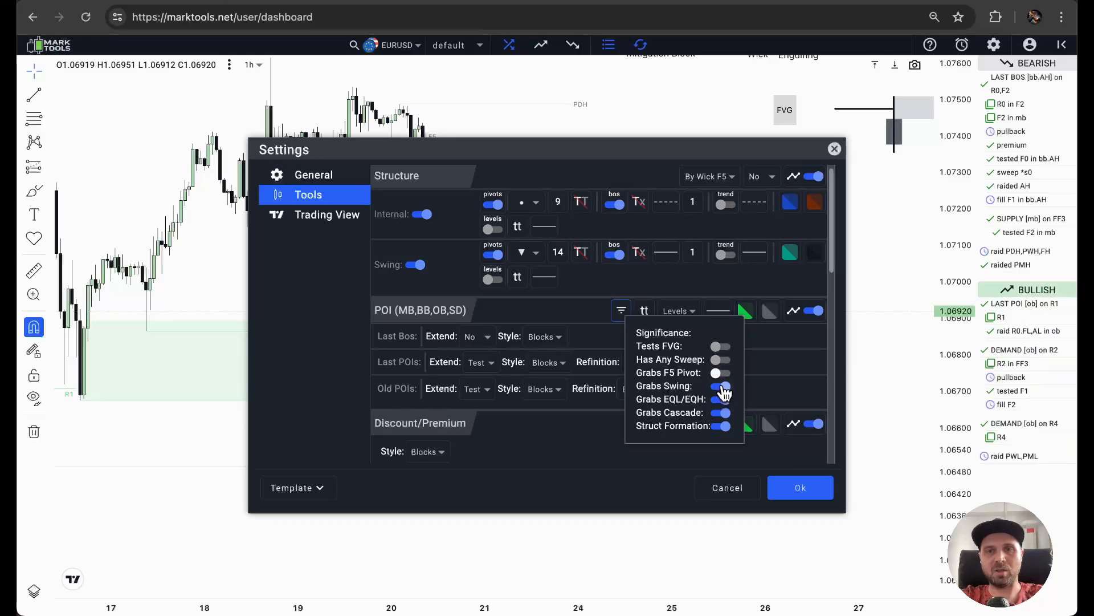
left_click(723, 386)
left_click(722, 426)
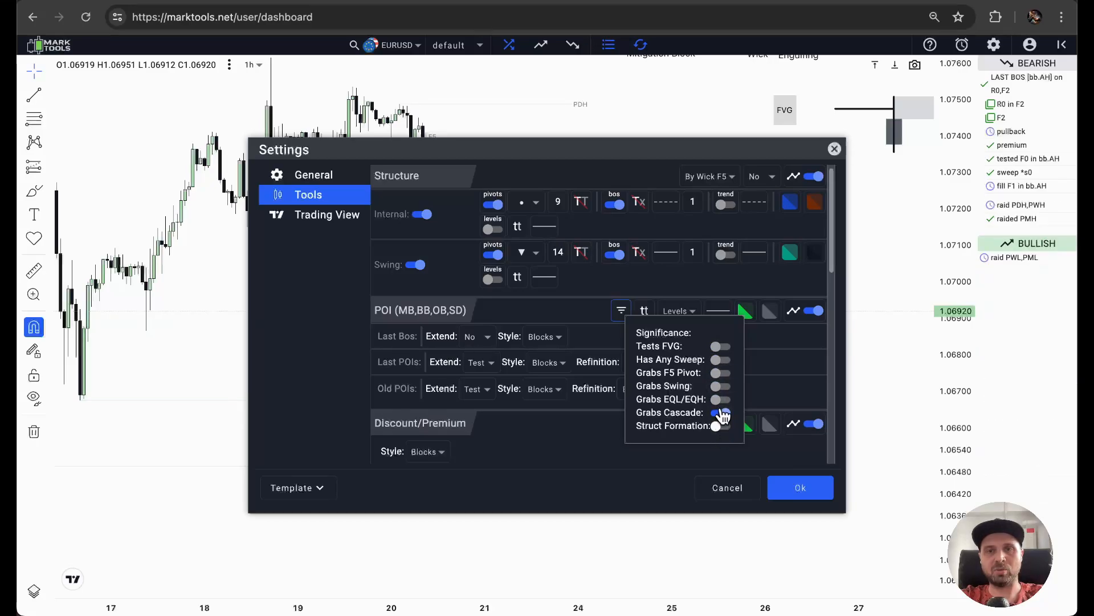
left_click(719, 413)
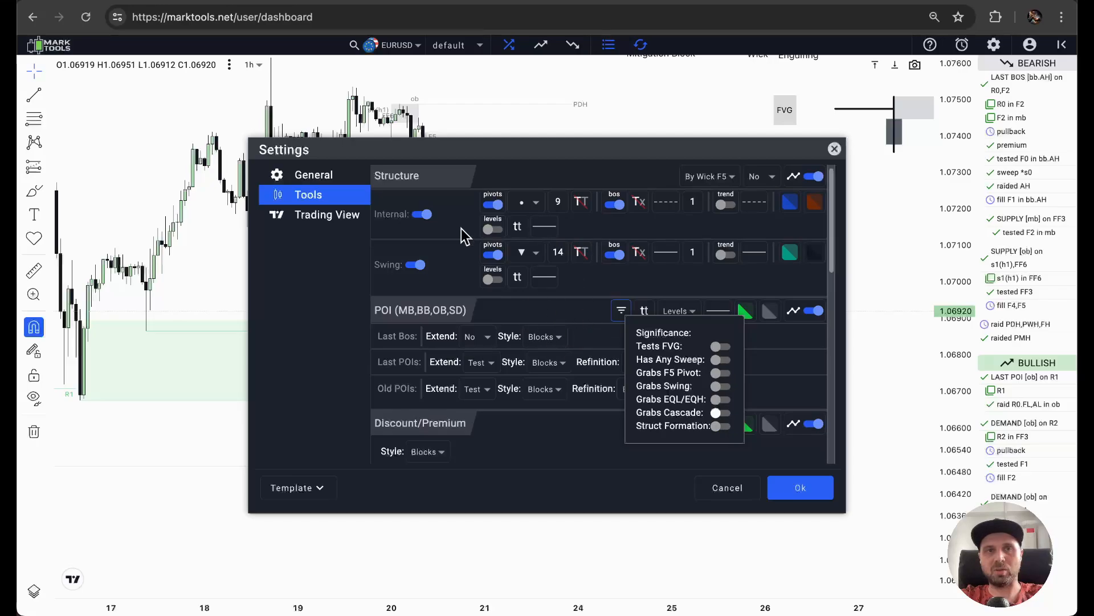
Turn on all seven POI significance filters and save the settings.
left_click(721, 346)
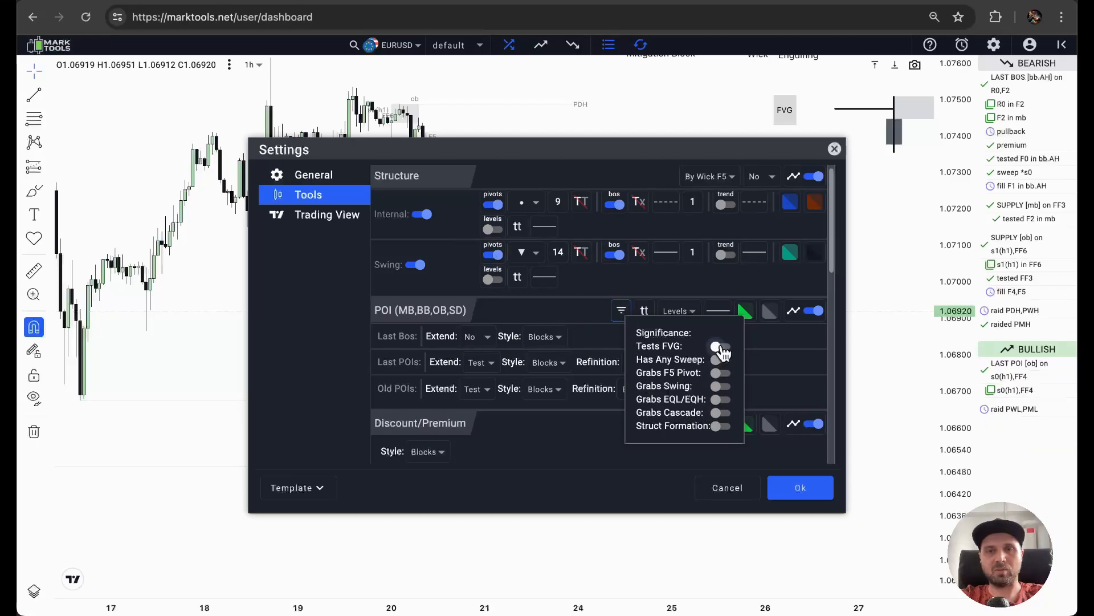
left_click(722, 359)
left_click(722, 373)
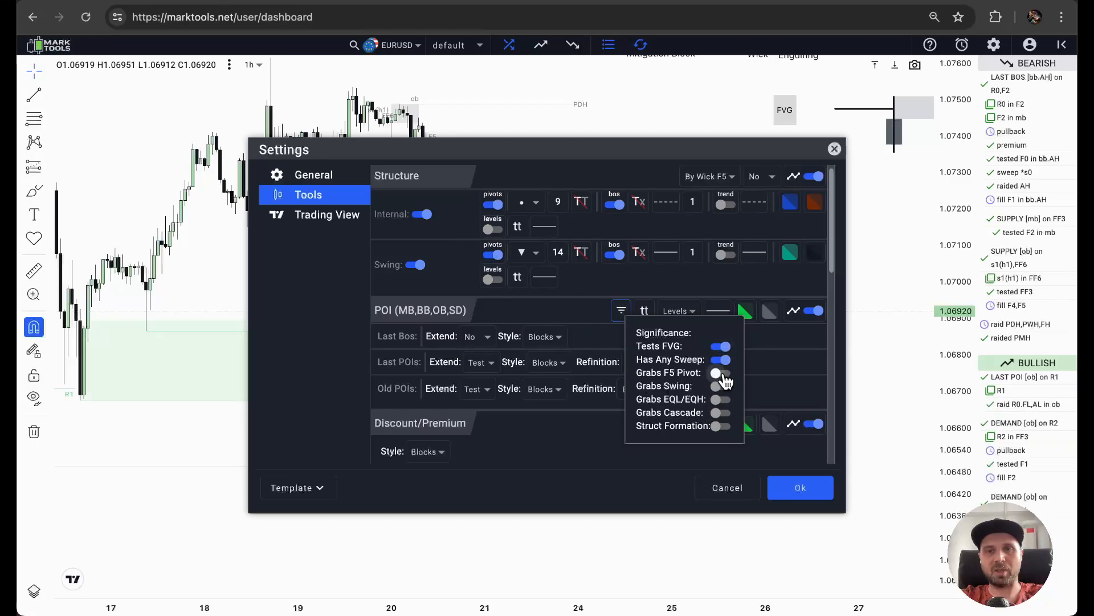
left_click(722, 387)
left_click(721, 400)
left_click(721, 413)
left_click(720, 426)
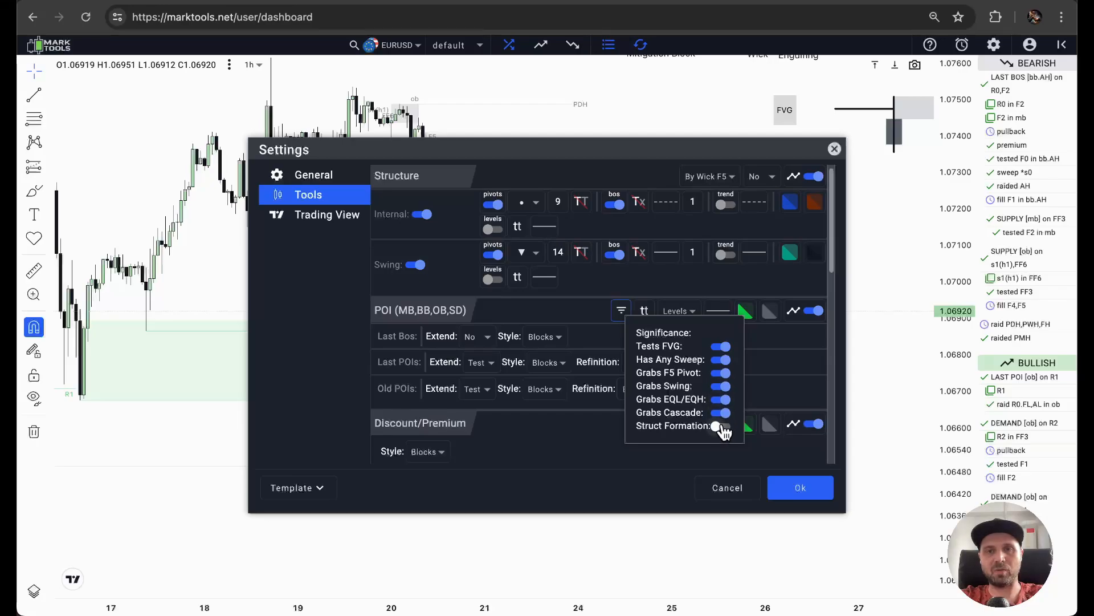
left_click(801, 489)
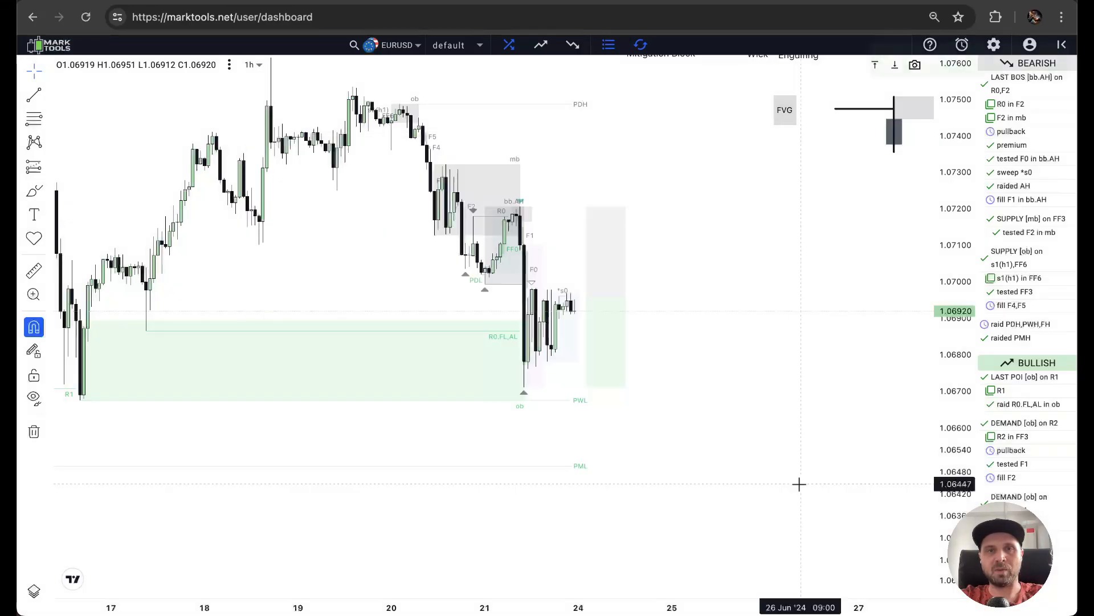
Turn off every POI significance filter, from Tests FVG to Struct Formation, and save the settings.
left_click(989, 47)
left_click(632, 312)
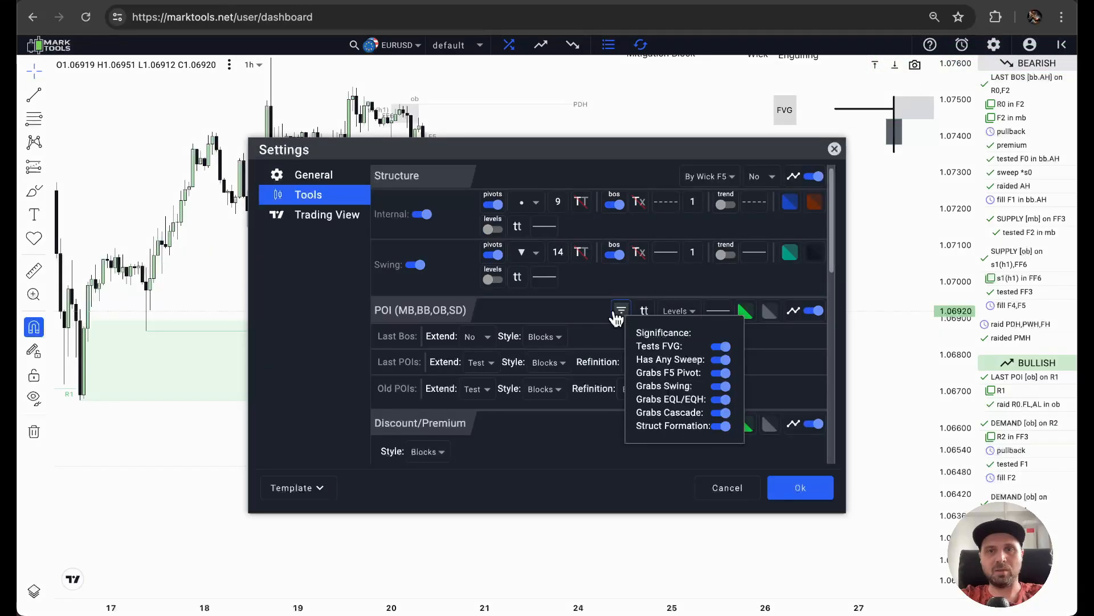
left_click(723, 359)
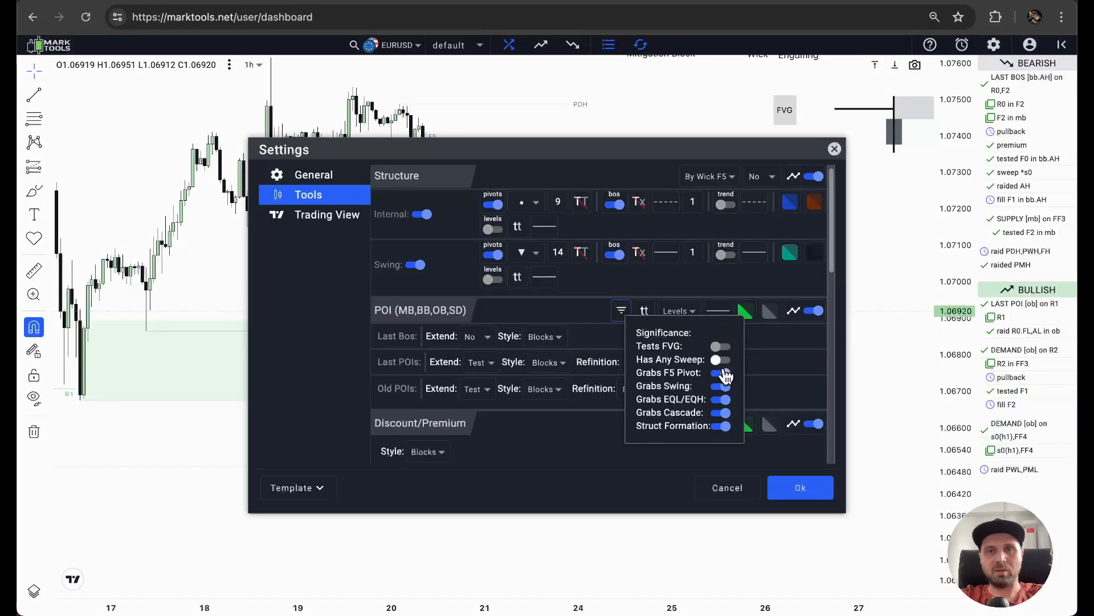
left_click(722, 373)
left_click(722, 386)
left_click(721, 399)
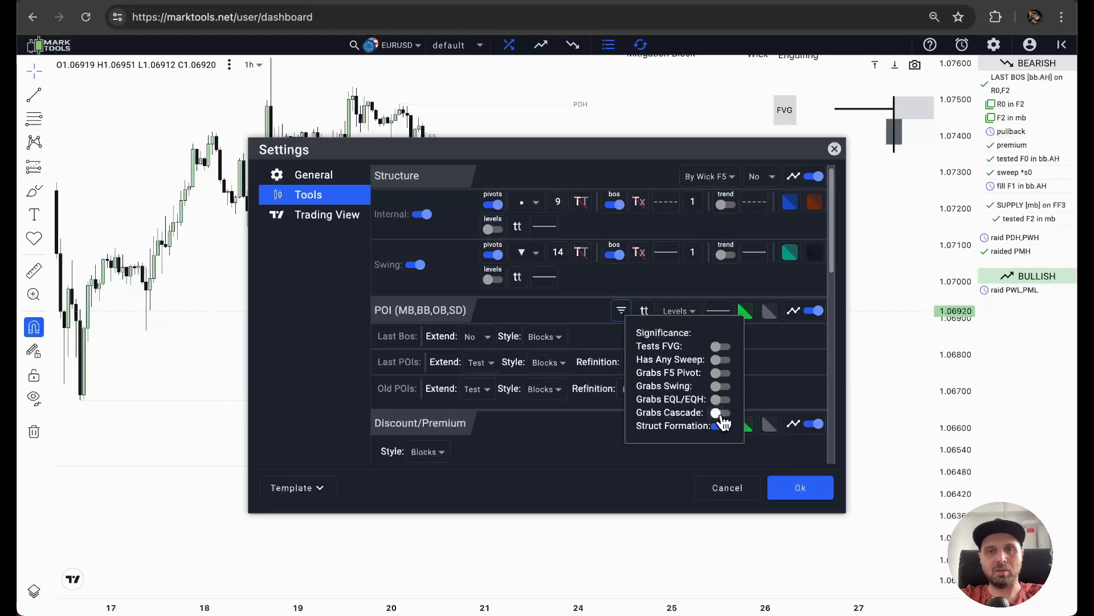
left_click(721, 425)
left_click(774, 347)
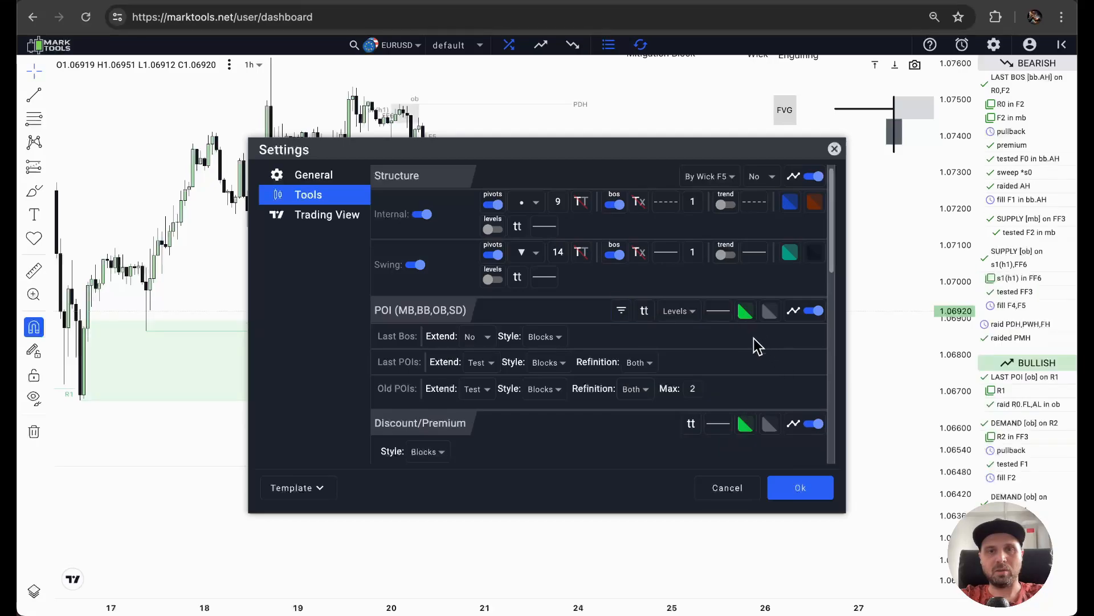
left_click(787, 489)
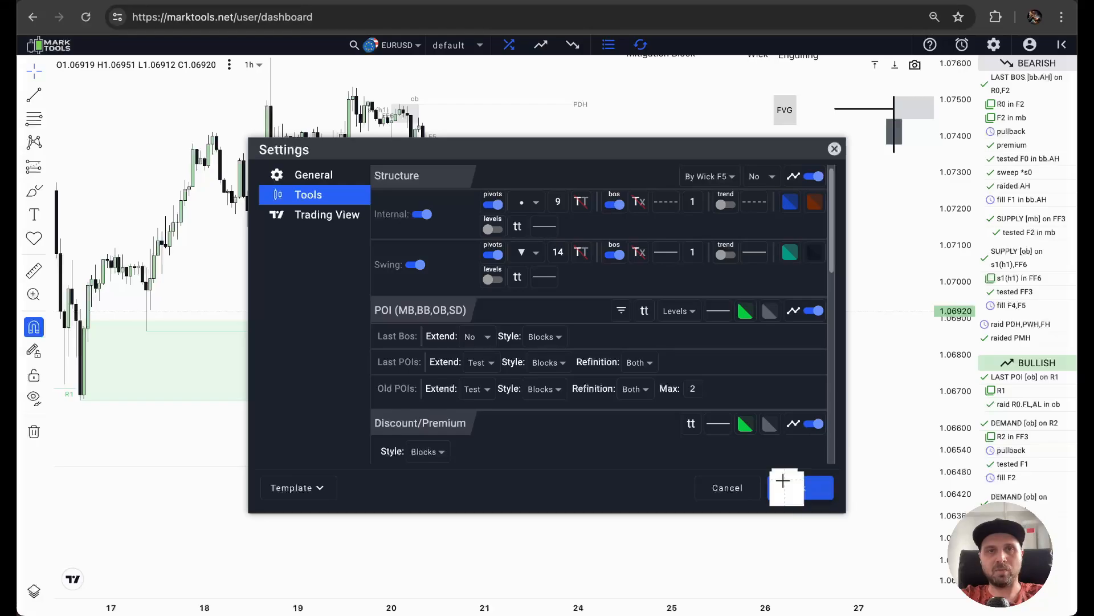